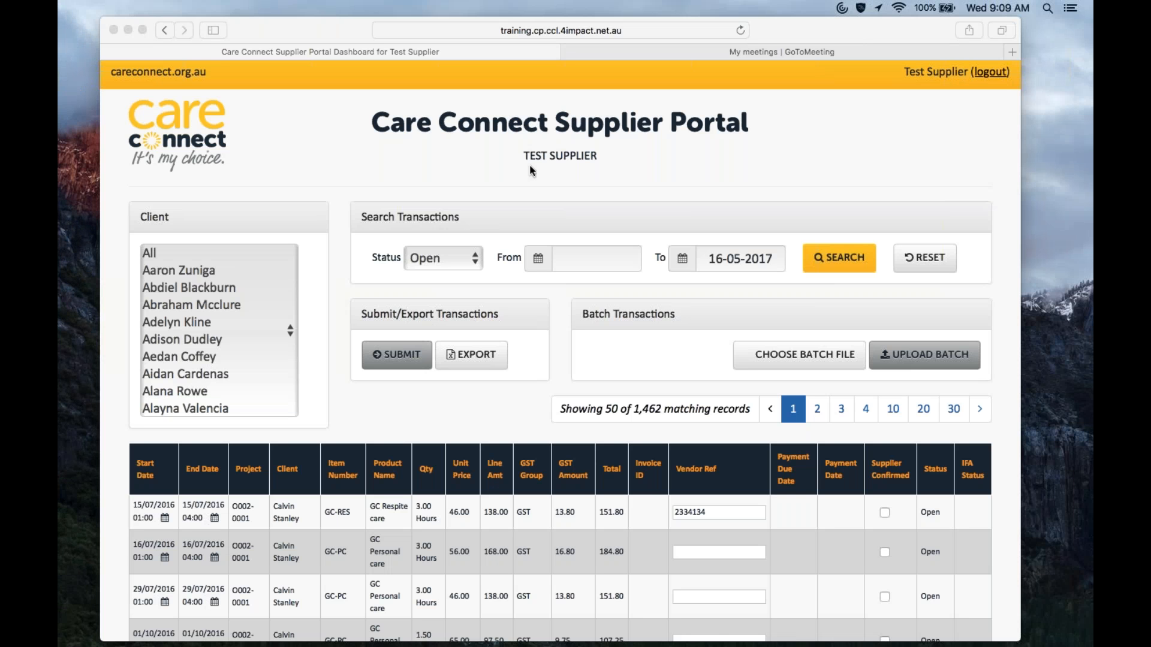
Step: Filter open transactions to two clients from 01-05-2017 to 16-05-2017 and search, listing 7 records
click(201, 271)
click(201, 271)
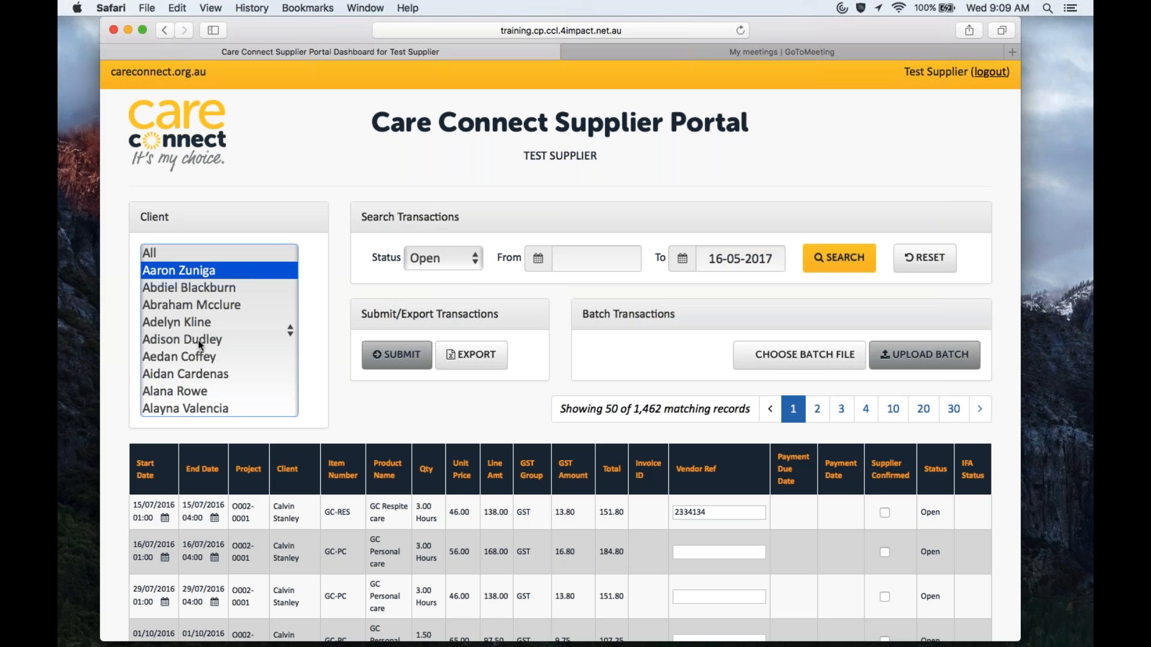
super+click(179, 391)
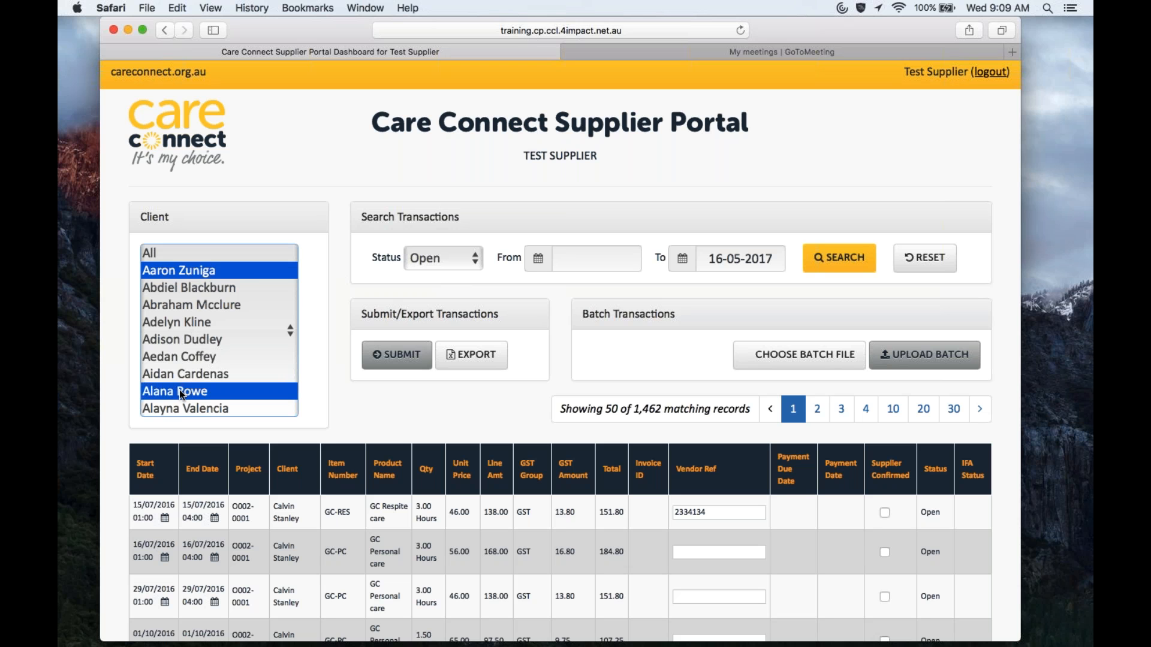
click(596, 258)
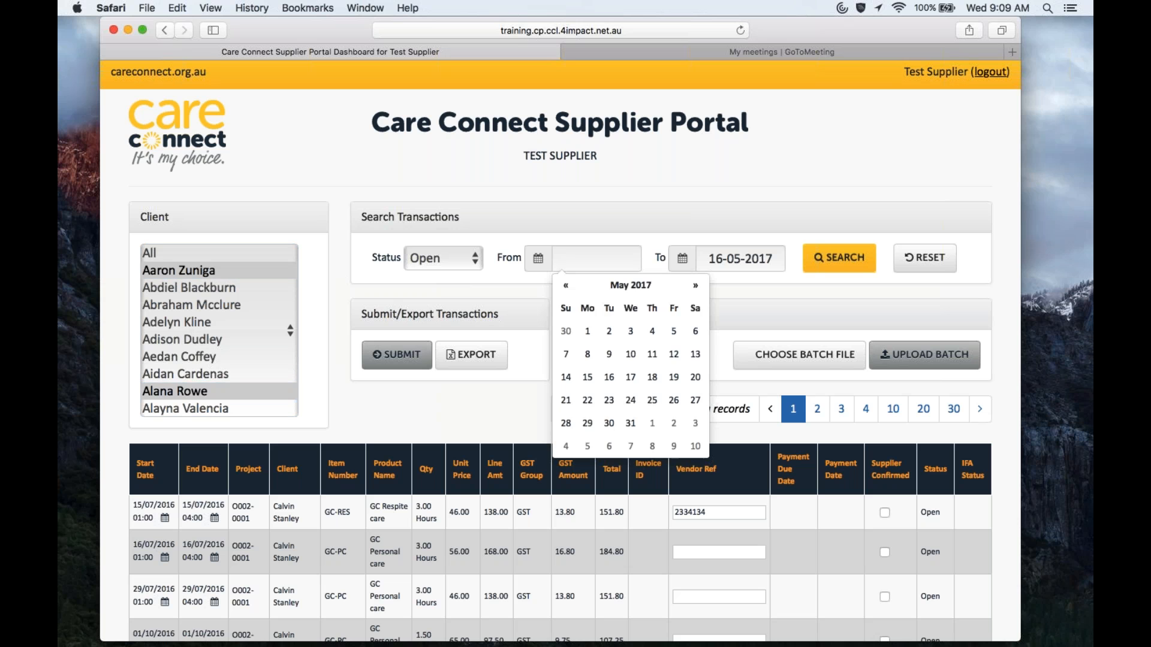
click(587, 333)
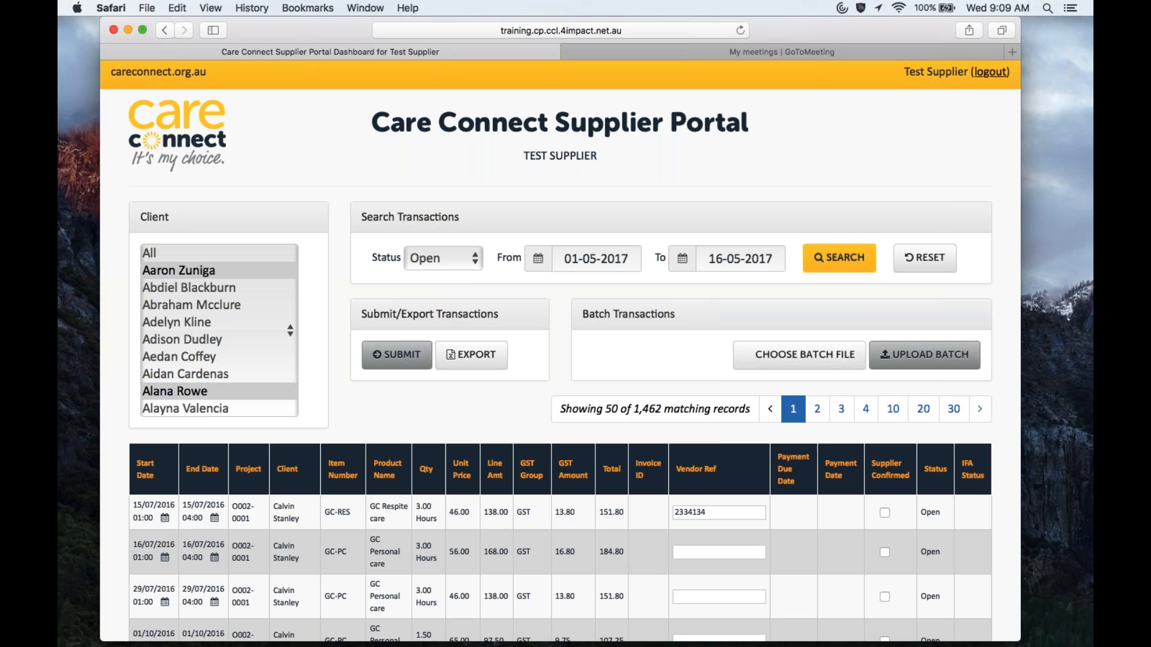
click(682, 265)
click(682, 265)
click(831, 268)
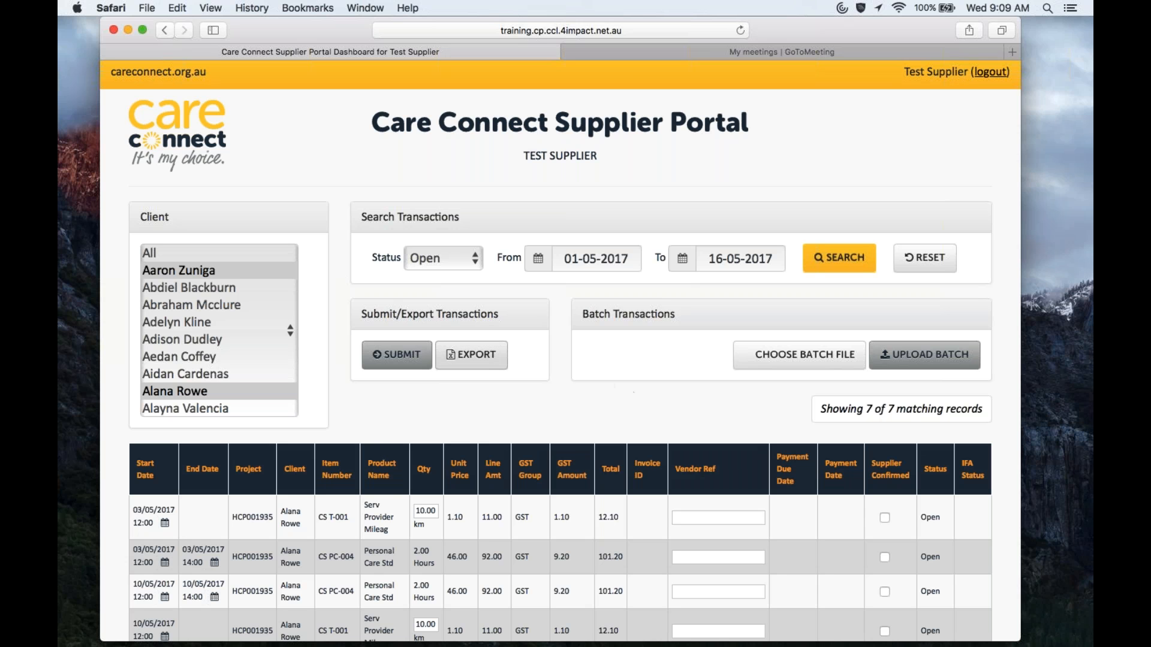
Step: Export the 7 transactions and open Care Connect Supplier Transactions.xlsx in Excel from Safari's downloads
click(480, 359)
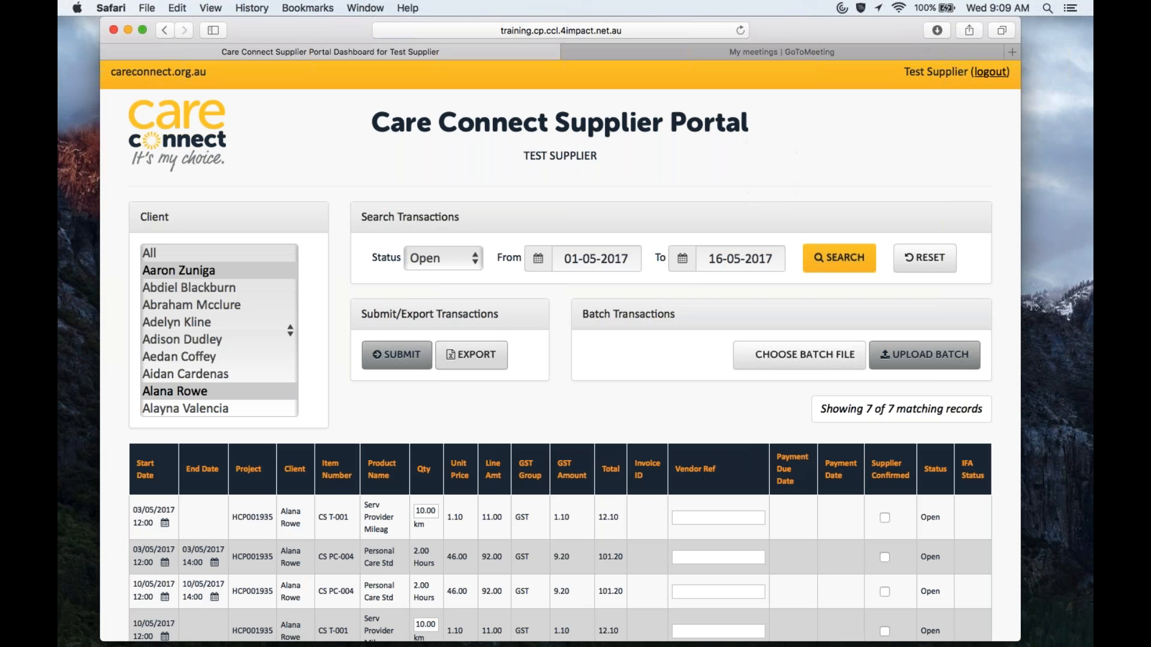
click(928, 30)
click(883, 91)
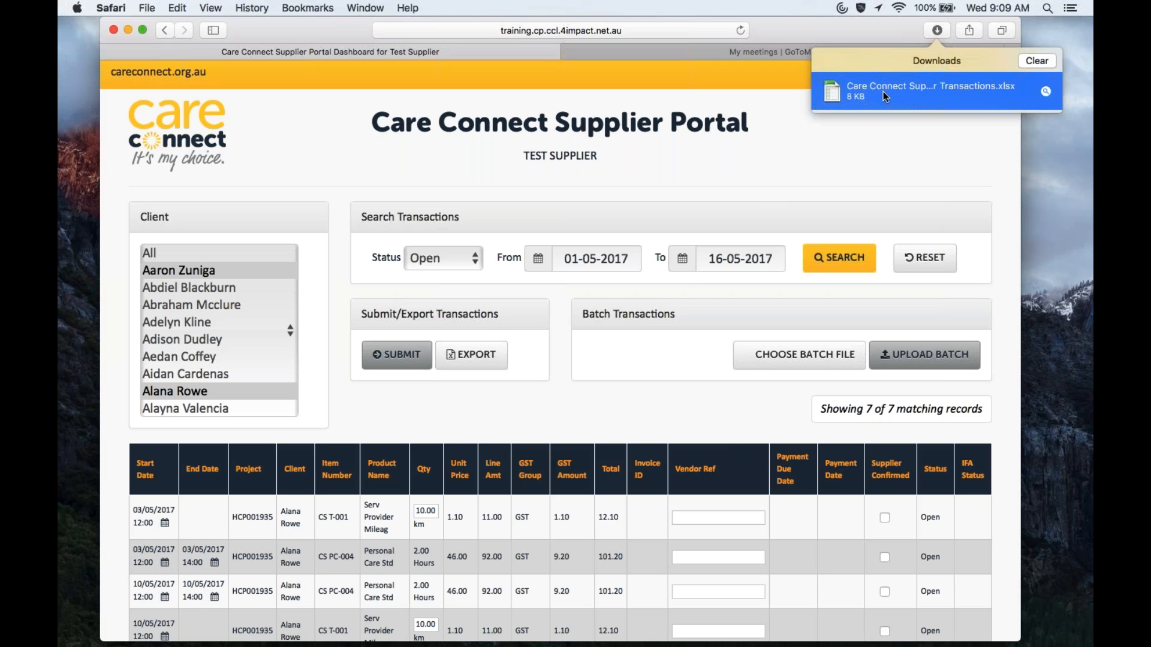
double_click(883, 91)
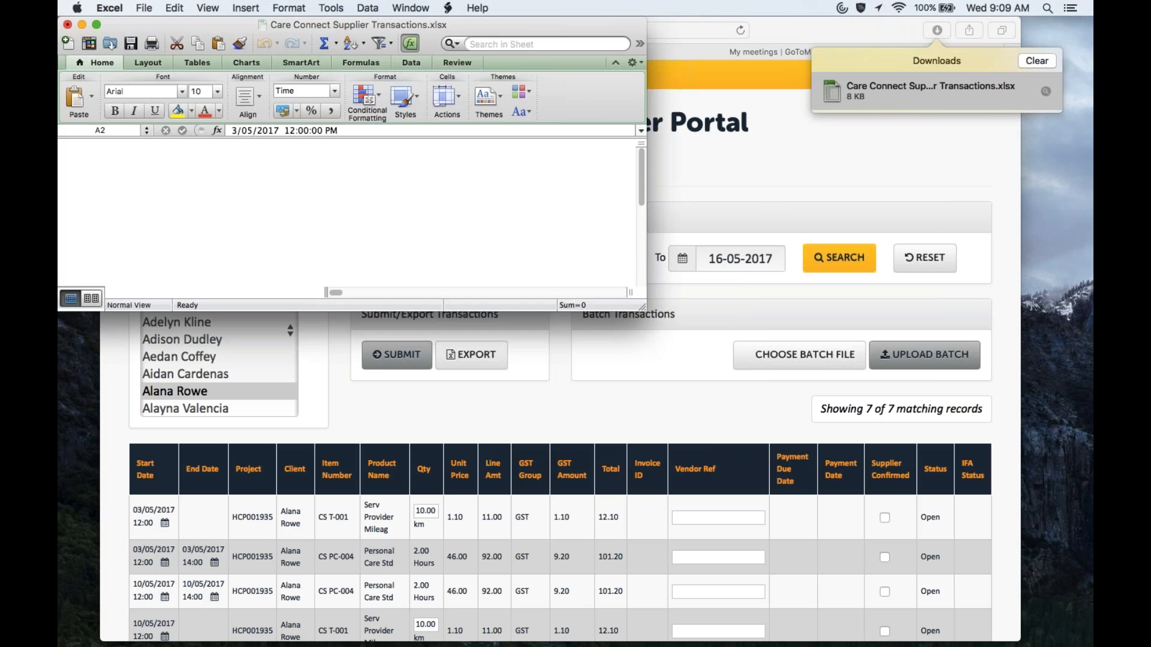
Step: Enlarge the Excel window to fill the screen and zoom the sheet to 150%
drag(641, 307, 1061, 628)
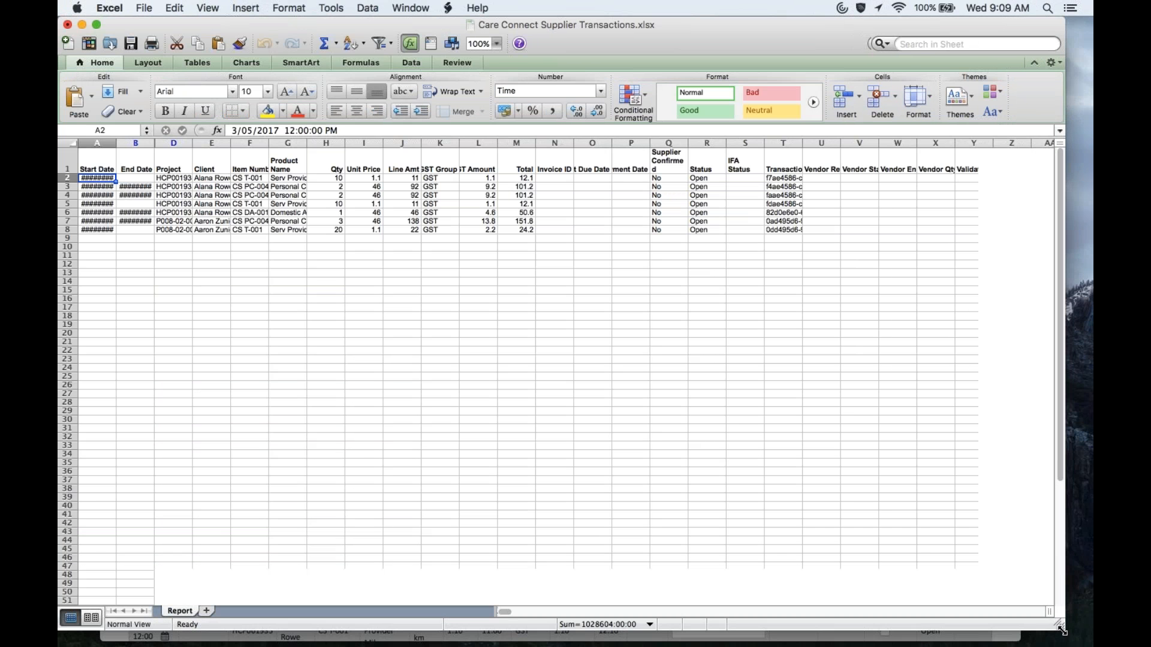
click(497, 43)
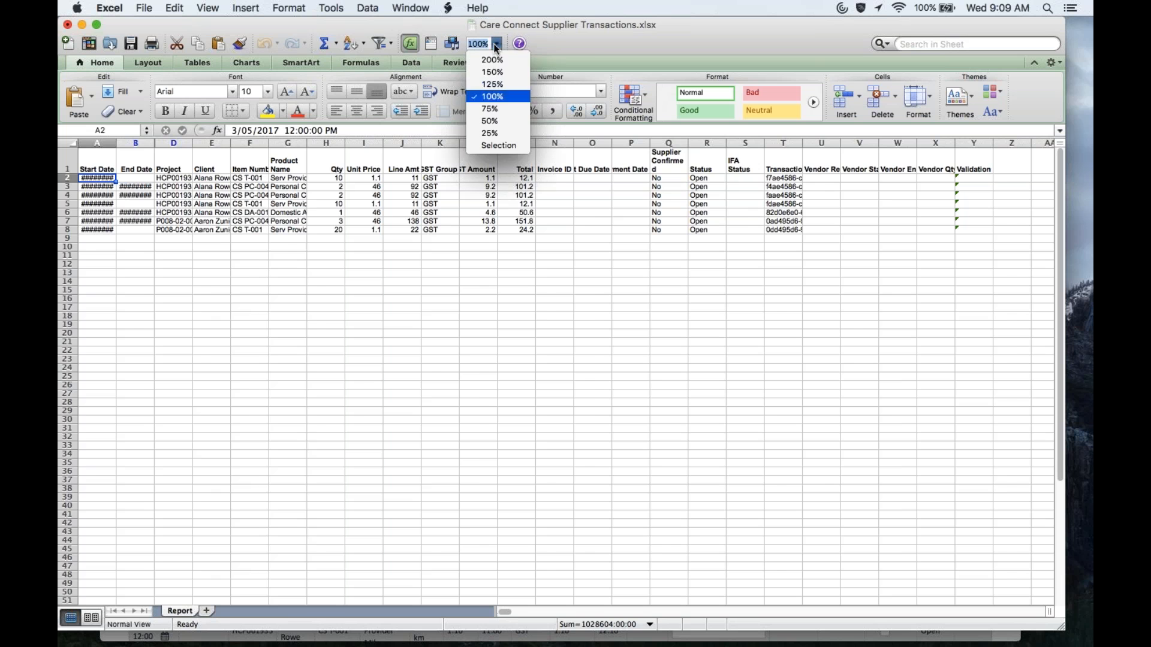
click(487, 66)
Step: Auto-fit columns A, B, D, E, F and G so dates, projects, clients, items and products show fully
double_click(143, 145)
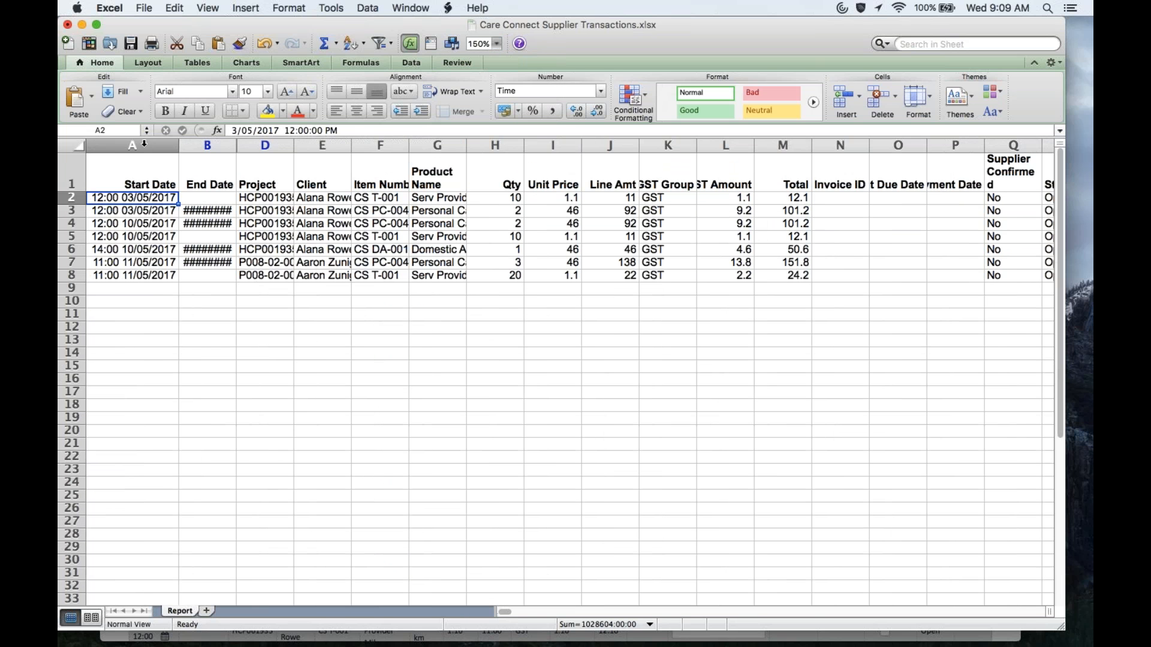
double_click(237, 145)
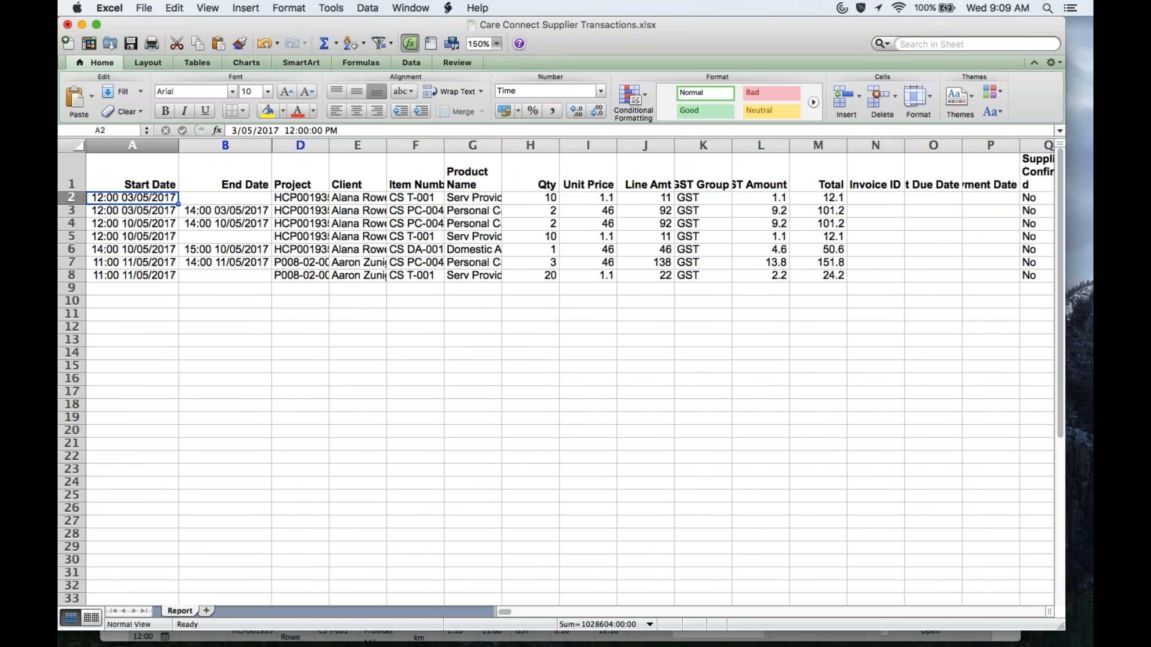
double_click(329, 145)
double_click(406, 145)
double_click(479, 145)
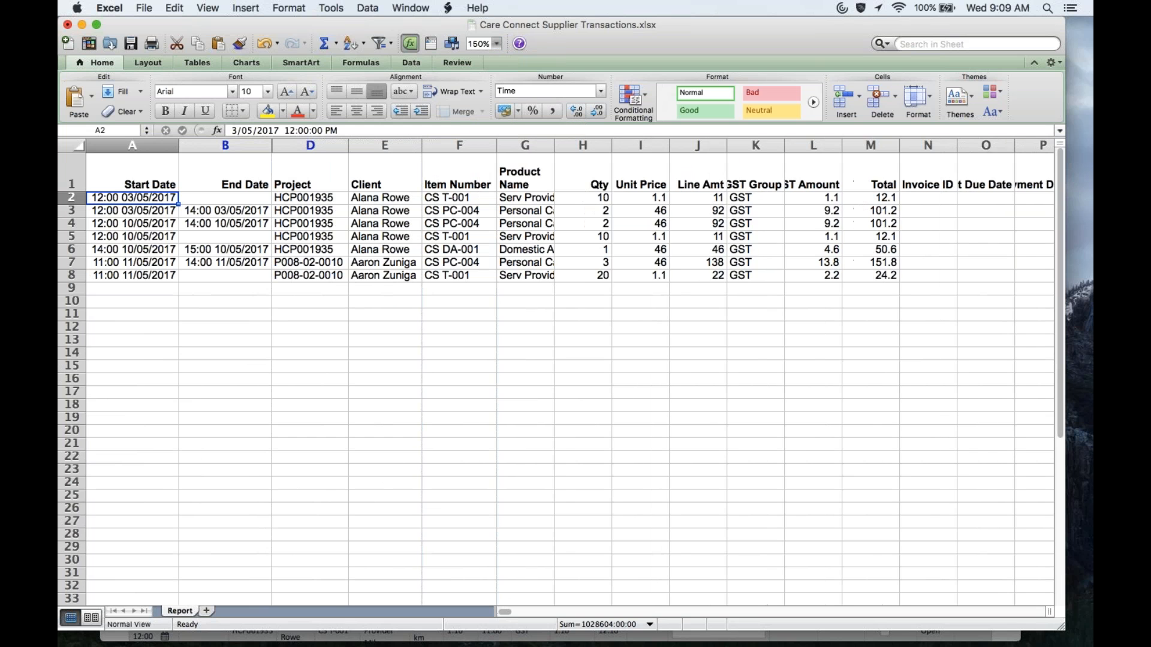
double_click(555, 145)
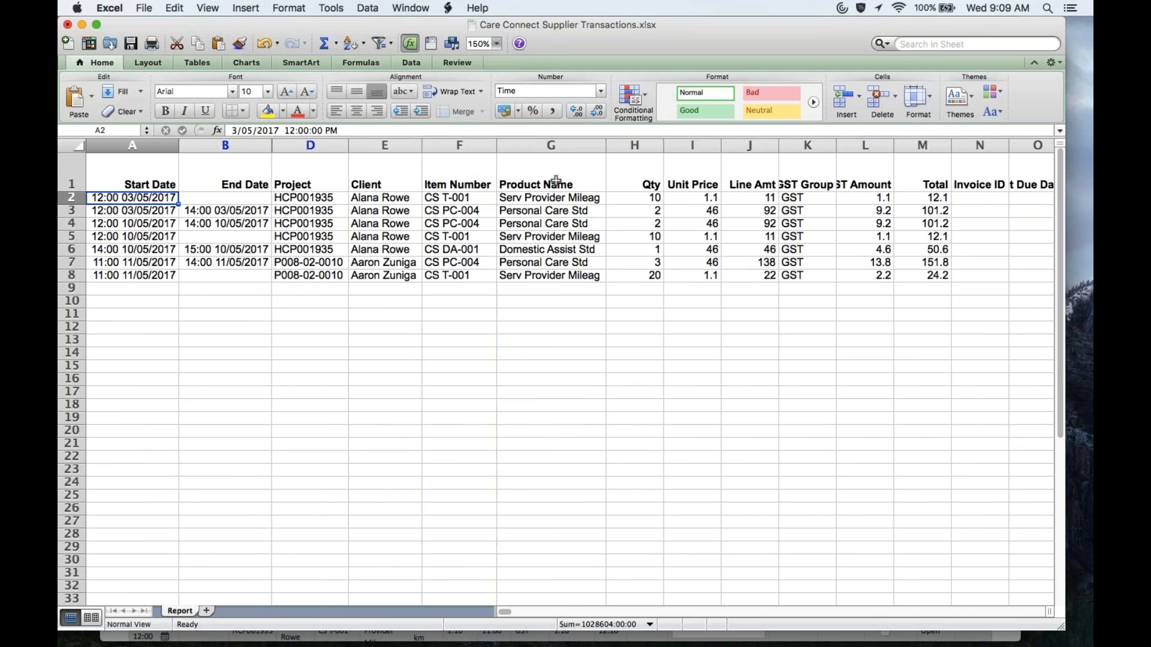
click(636, 167)
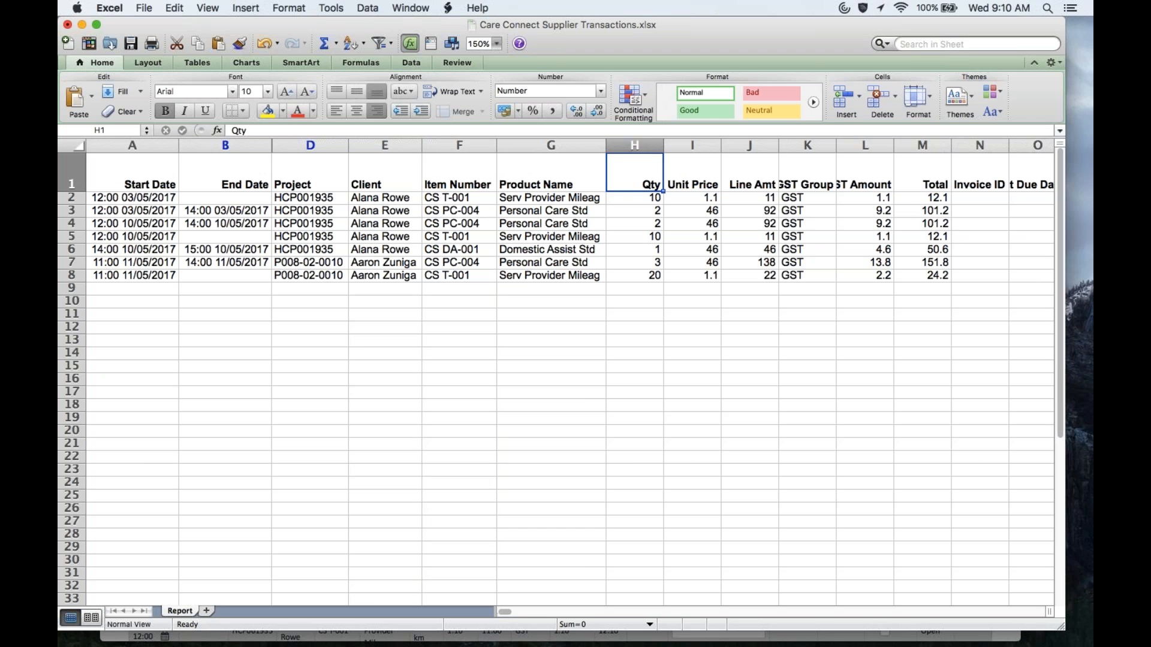
Step: Widen column K so the GST Group header fits
click(692, 172)
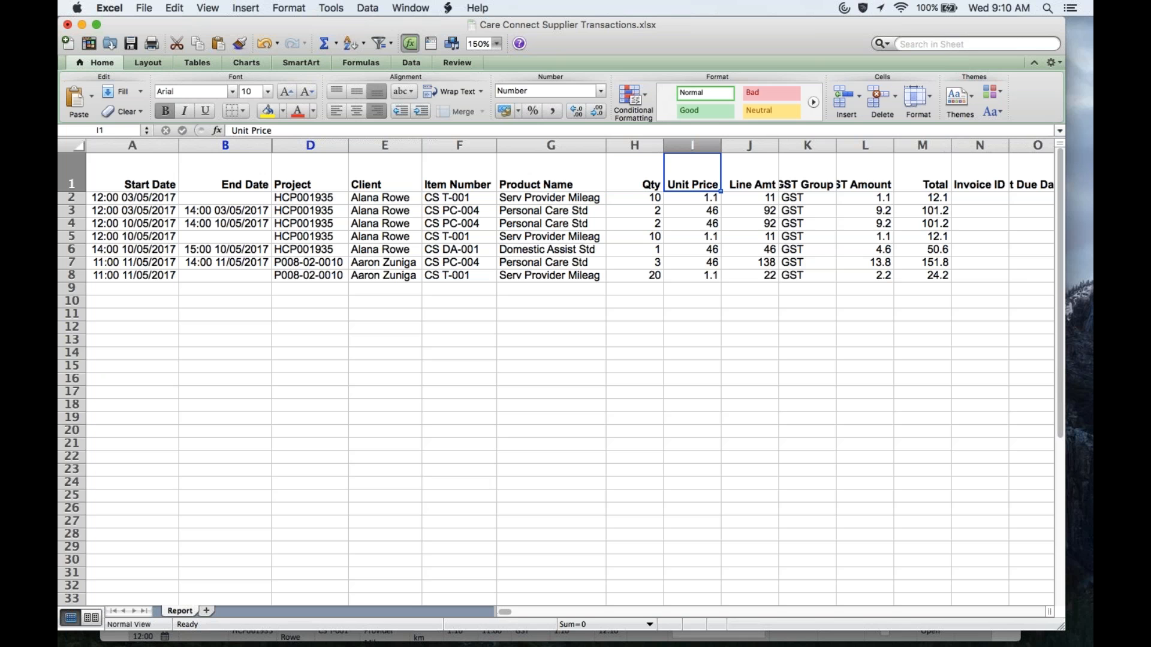
click(749, 172)
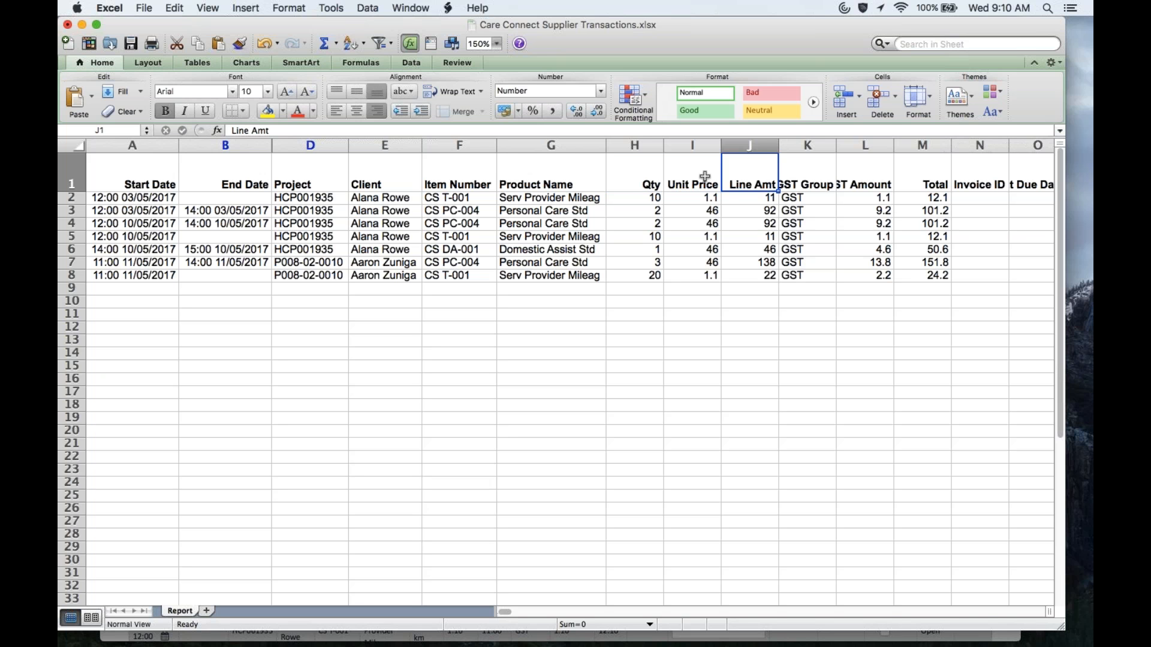
key(Right)
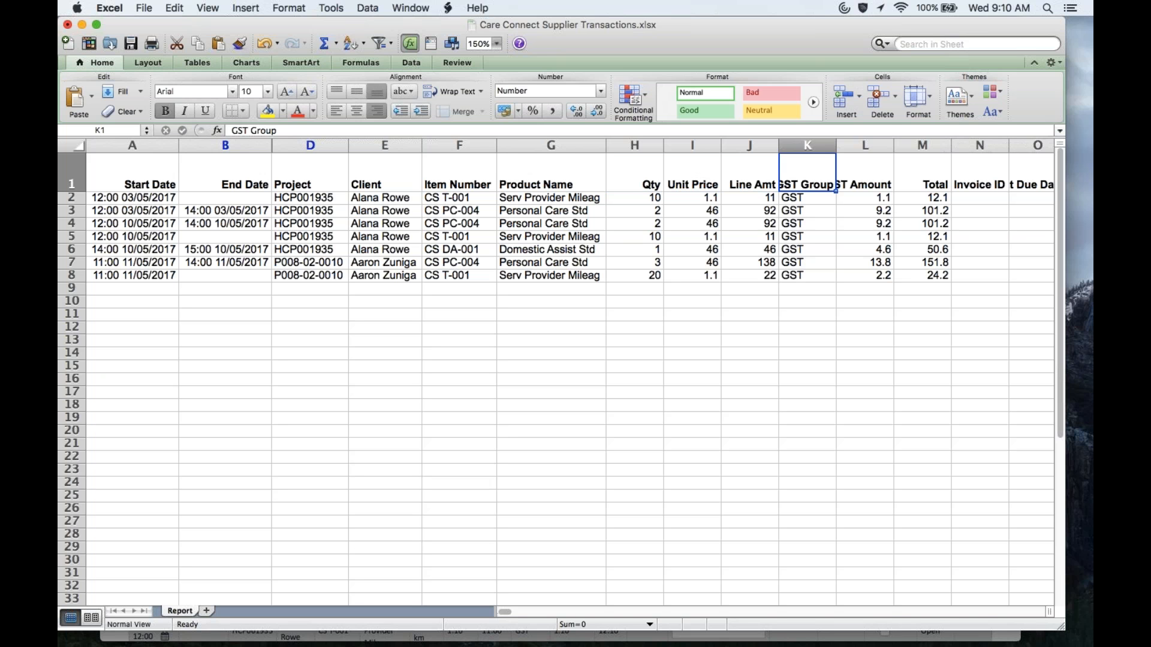
drag(835, 144, 919, 144)
key(Right)
key(Right)
key(Right)
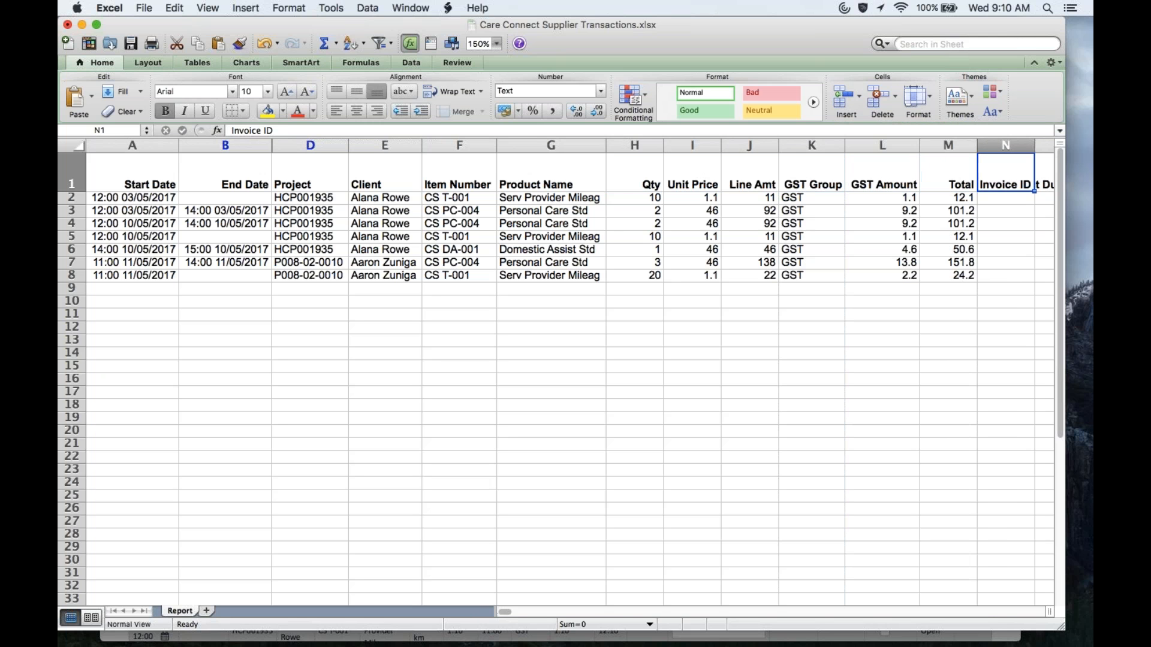
key(Left)
key(Down)
key(Right)
key(Right)
key(Right)
key(Right)
click(835, 168)
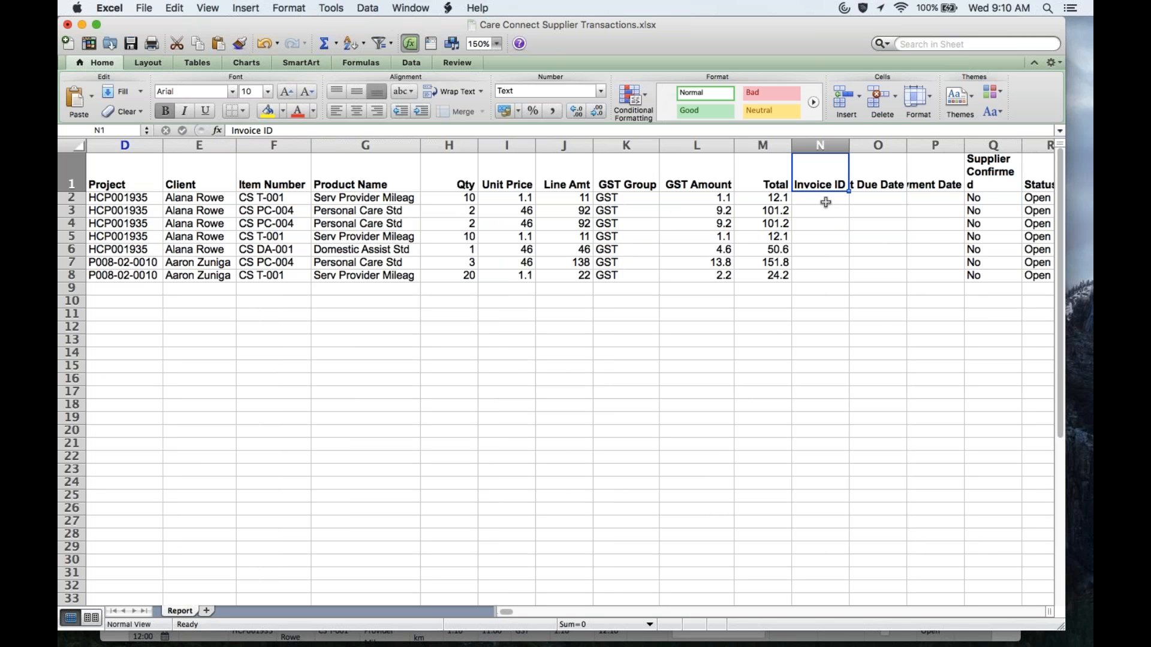
Step: Auto-fit columns O and P for Payment Due Date and Payment Date
double_click(907, 146)
key(Right)
key(Right)
key(Right)
key(Right)
key(Left)
key(Left)
key(Left)
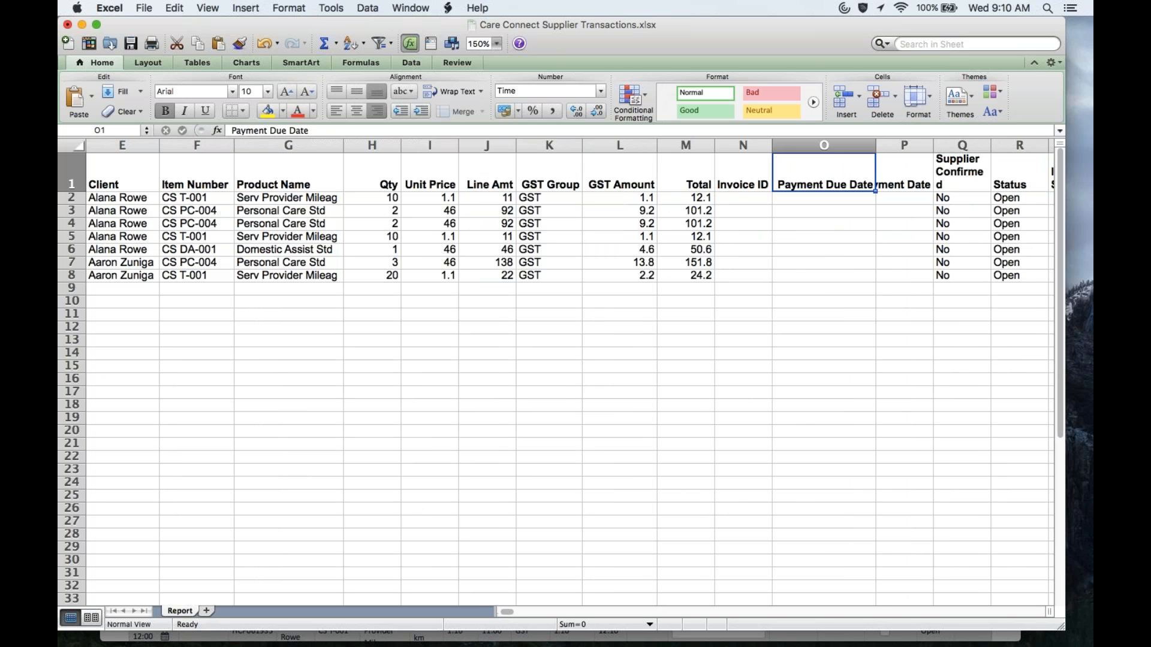
double_click(933, 145)
key(Right)
key(Right)
key(Right)
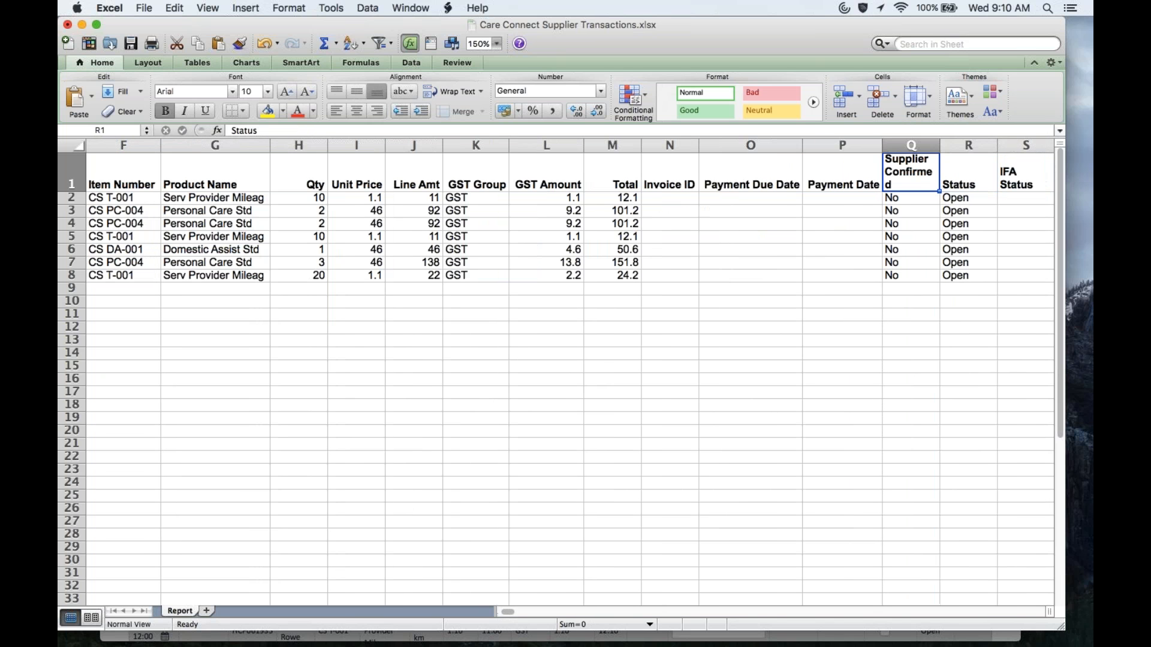
key(Left)
key(Left)
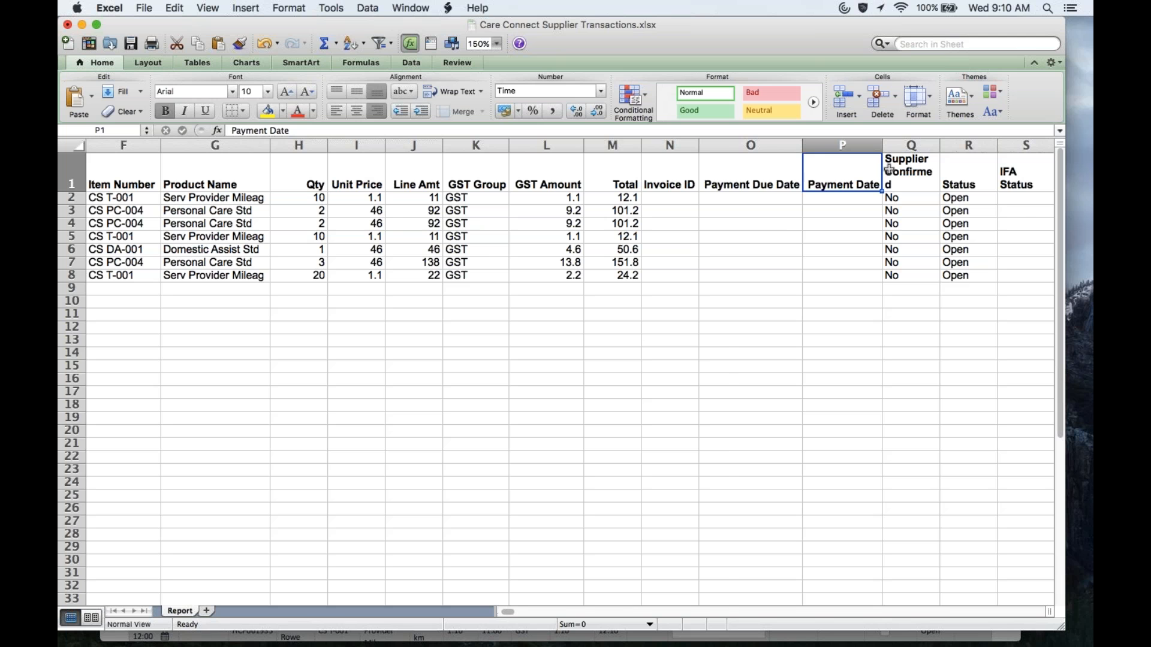
Step: Auto-fit column T so full Transaction IDs are readable
key(Right)
key(Right)
key(Right)
key(Right)
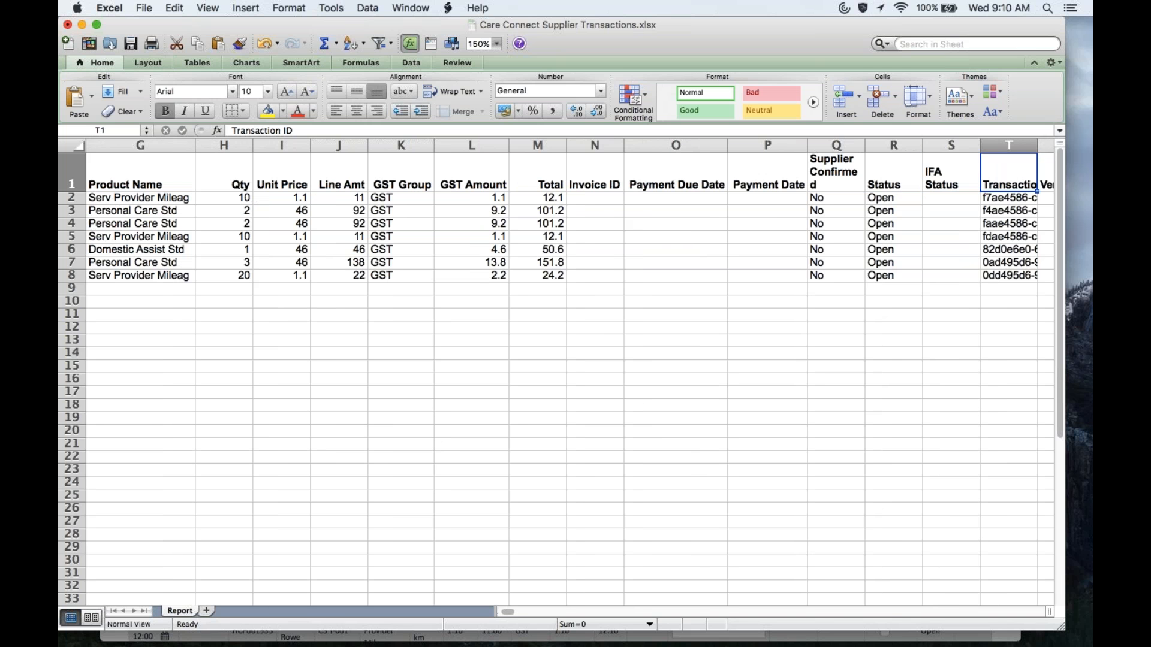
click(829, 146)
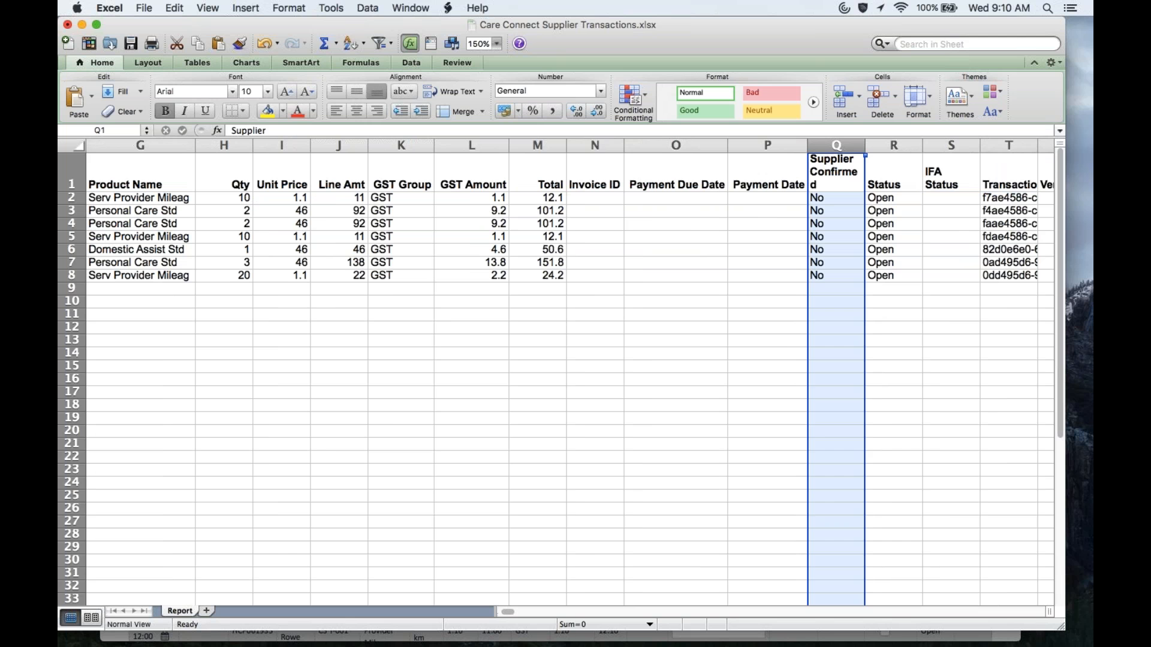
key(Right)
key(Right)
key(Right)
key(Right)
key(Right)
key(Right)
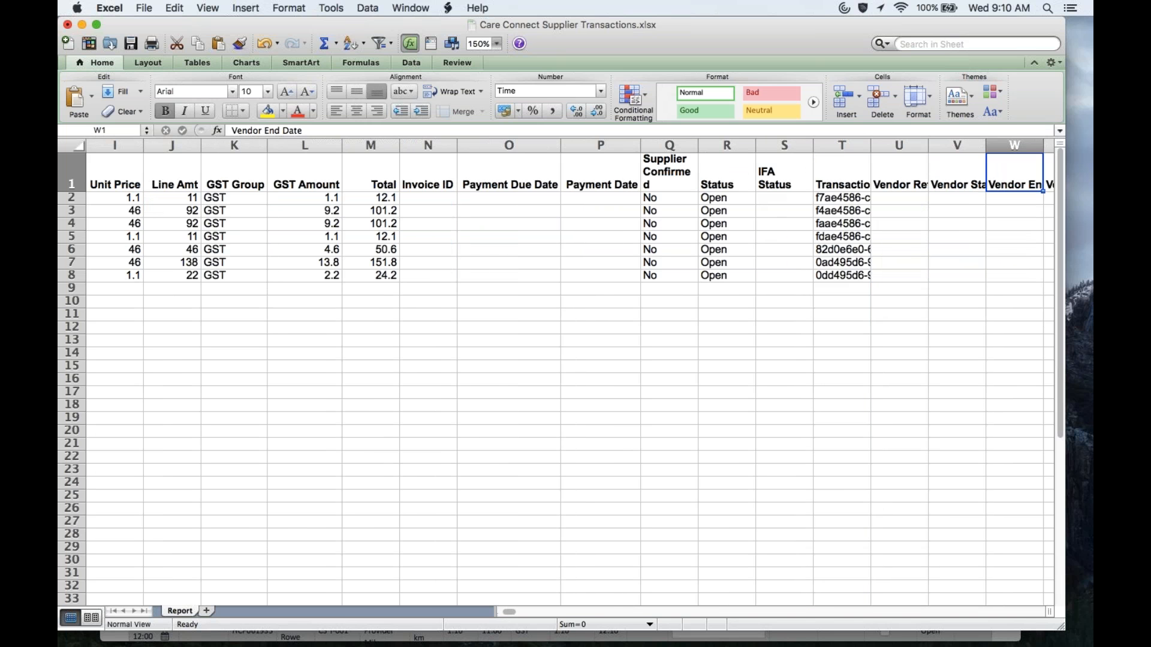
click(732, 171)
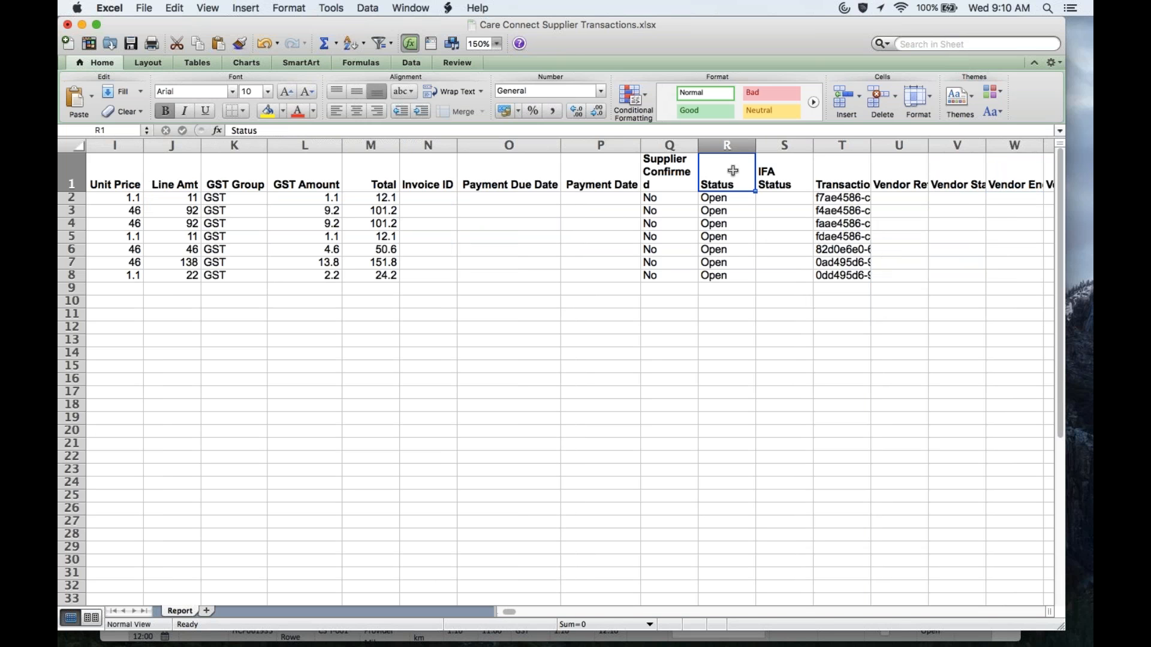
key(Right)
key(Right)
key(Left)
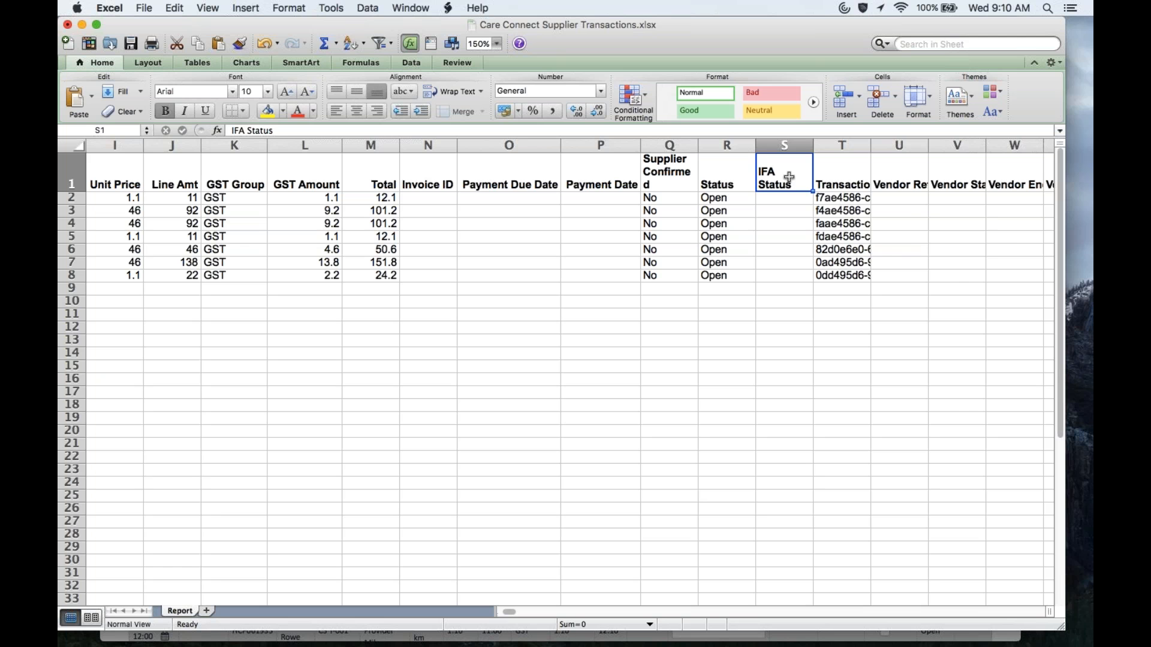
double_click(870, 145)
key(Right)
key(Right)
key(Left)
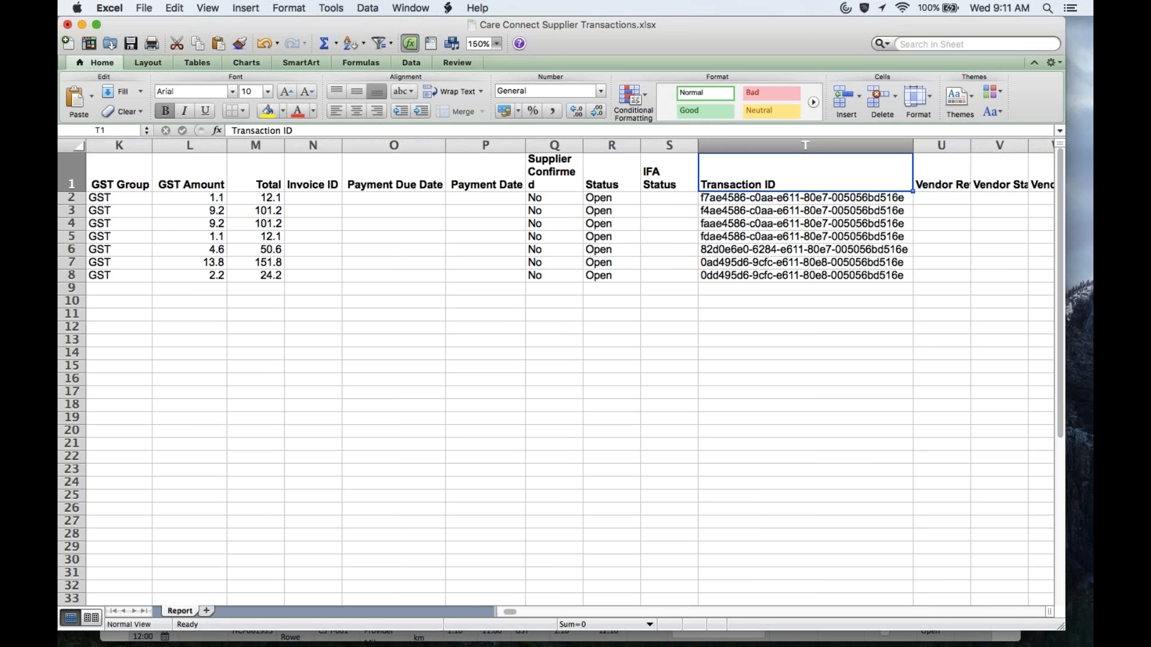
Step: Auto-fit column V so the Vendor Start Date header is fully readable
key(Right)
key(Right)
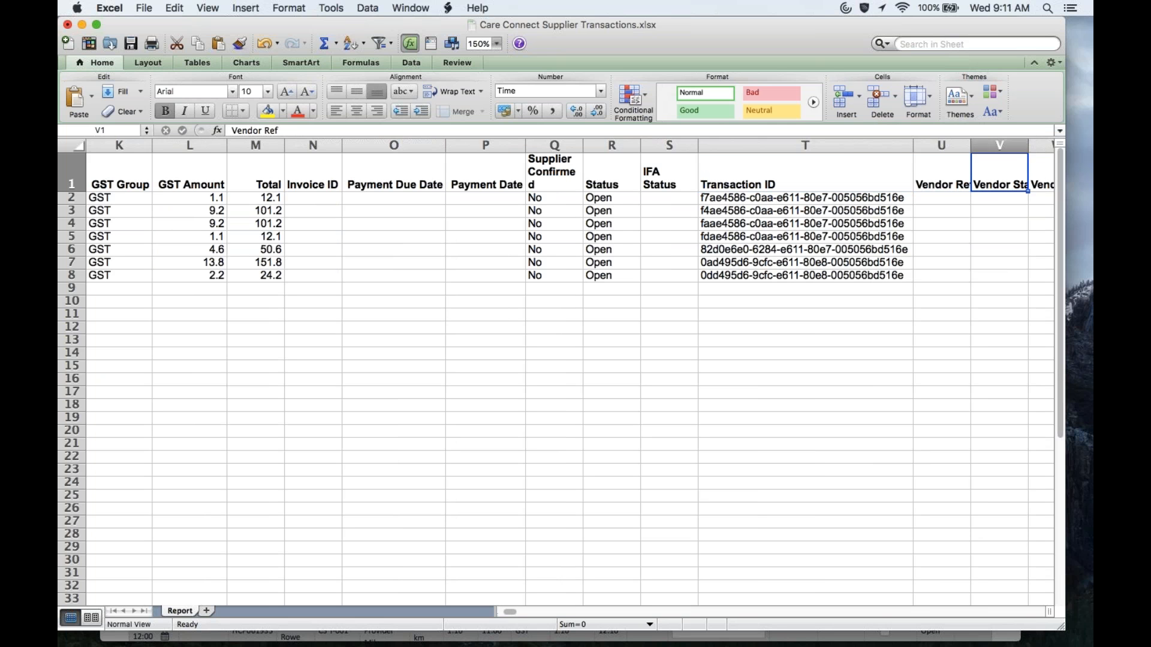
key(Left)
key(Right)
key(Right)
key(Right)
key(Left)
key(Left)
key(Left)
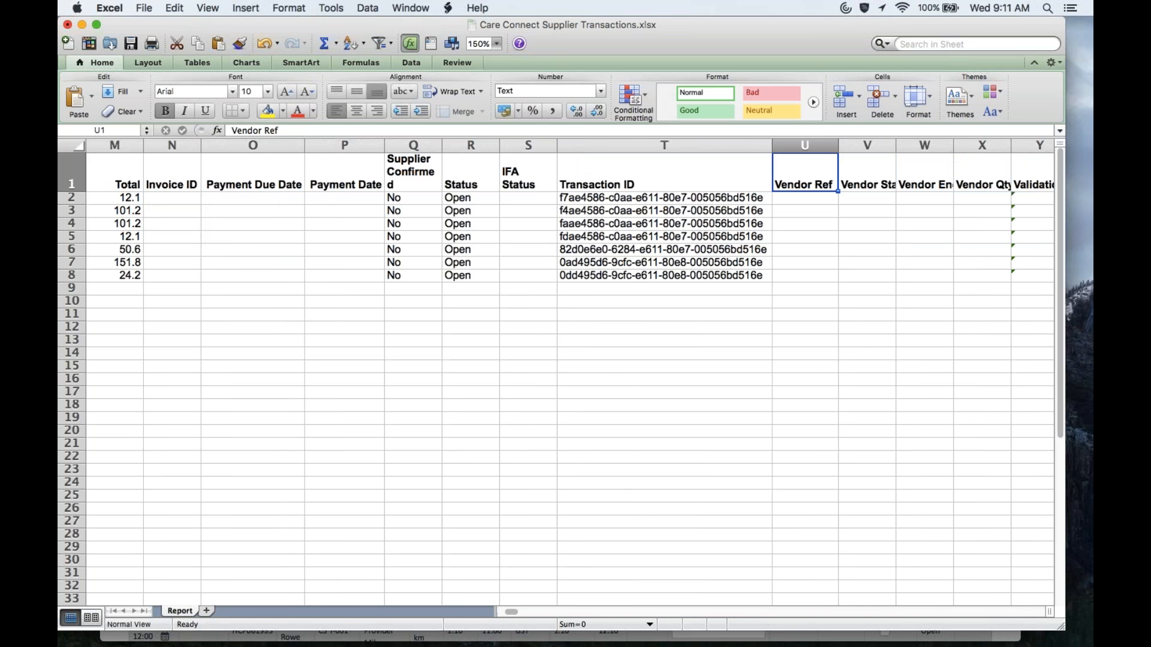
key(Right)
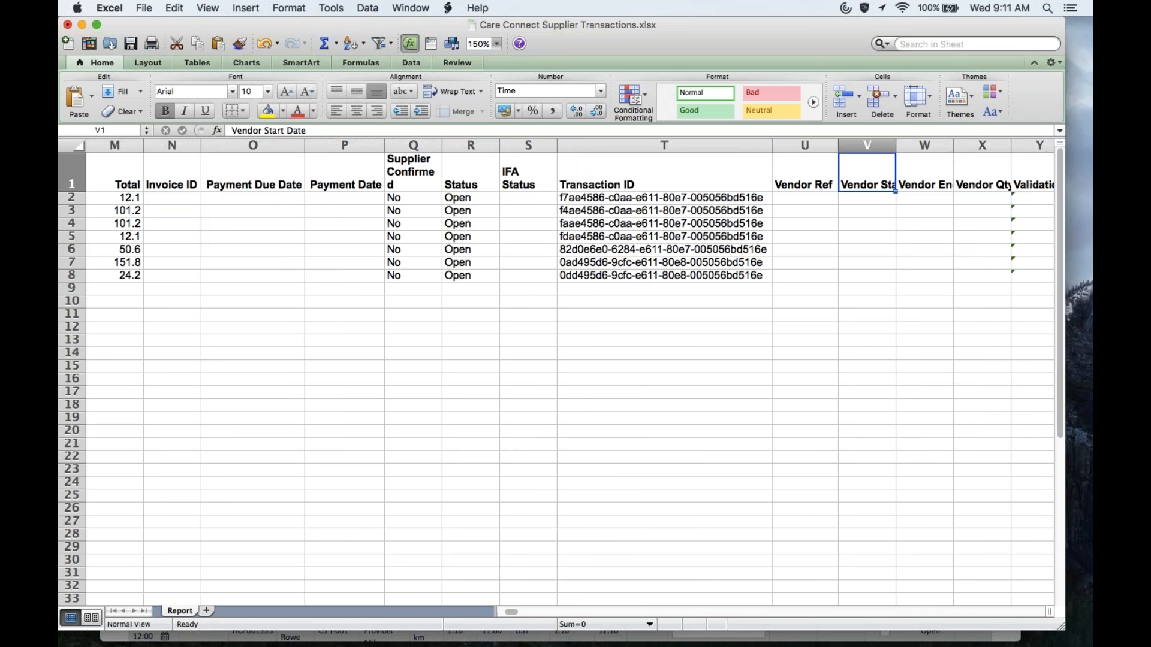
double_click(896, 146)
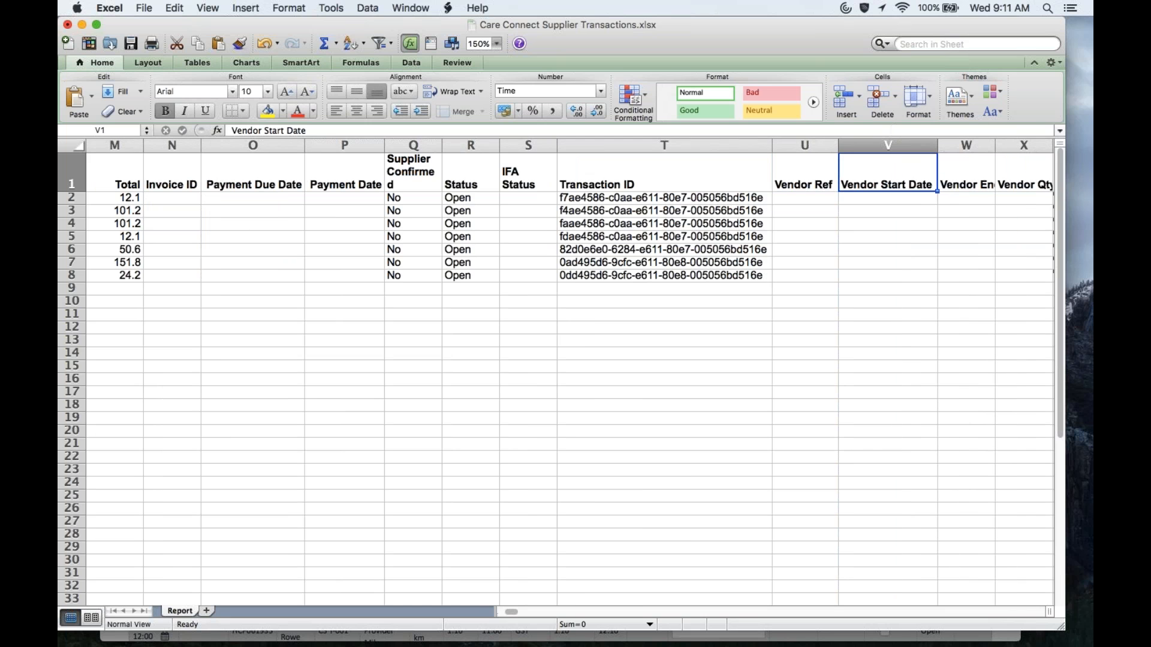
Step: Auto-fit column X for Vendor Qty and inspect the validation formula in Y2
key(Left)
key(Down)
key(Up)
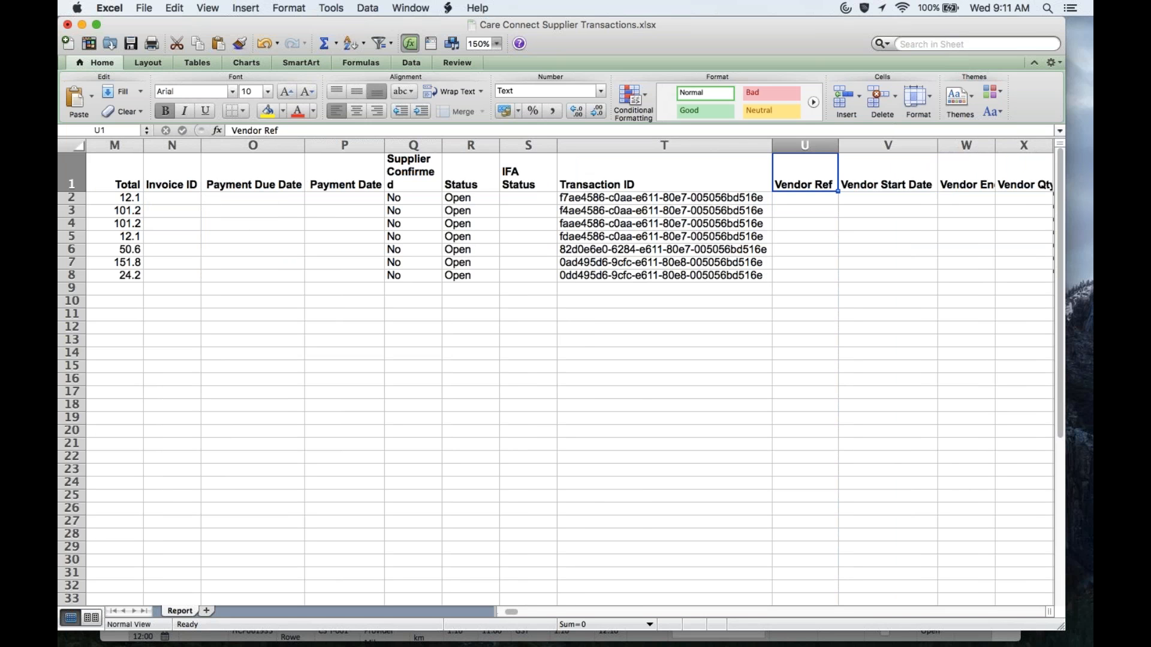
key(Right)
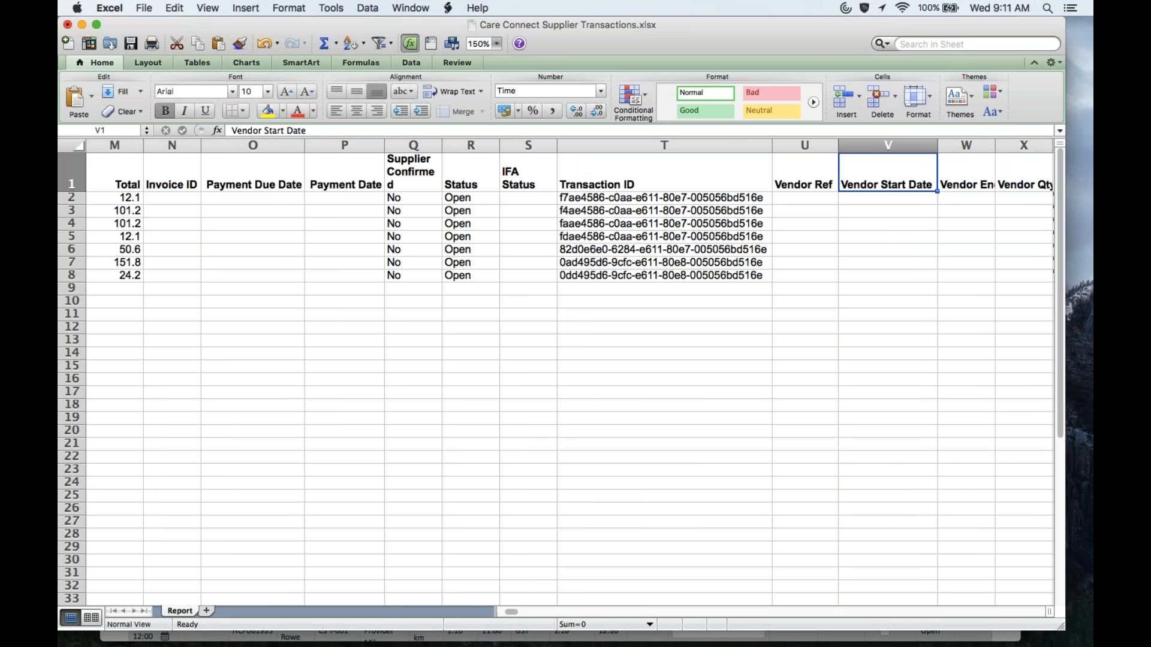
key(Right)
key(Right)
key(Left)
key(Right)
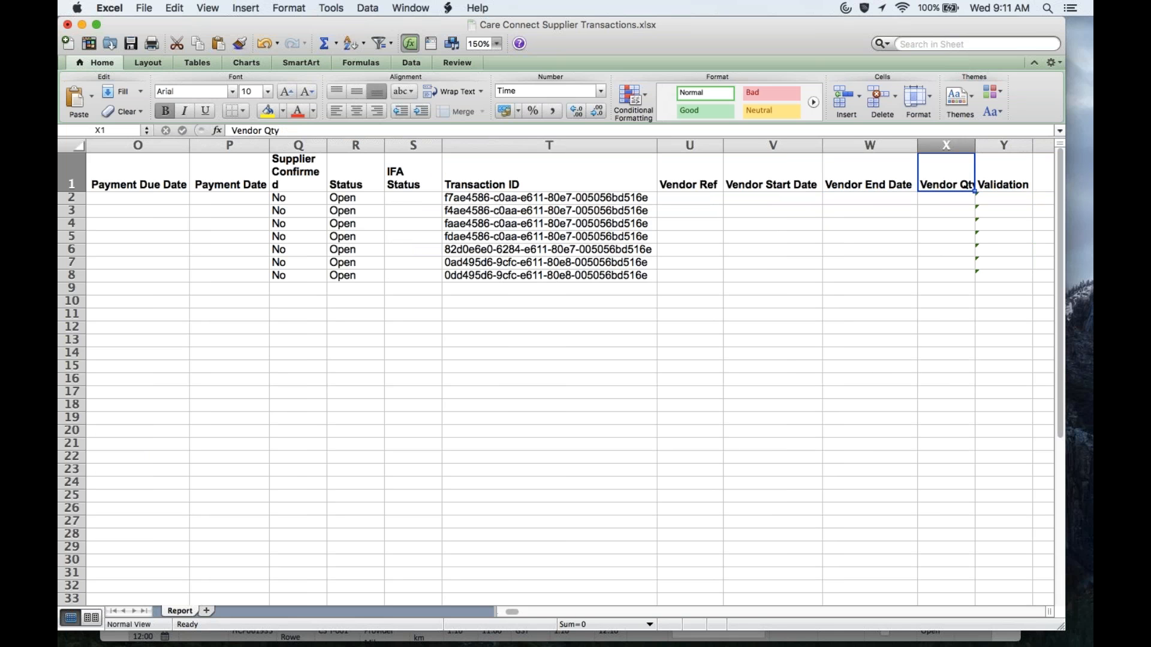
double_click(975, 145)
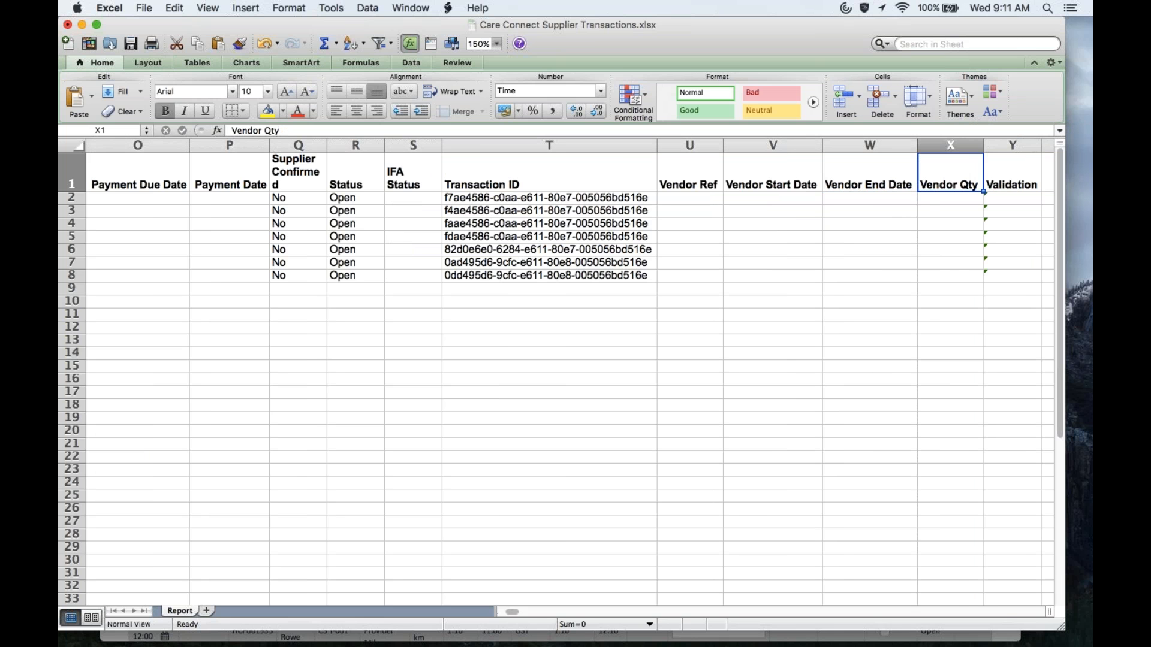
key(Down)
key(Right)
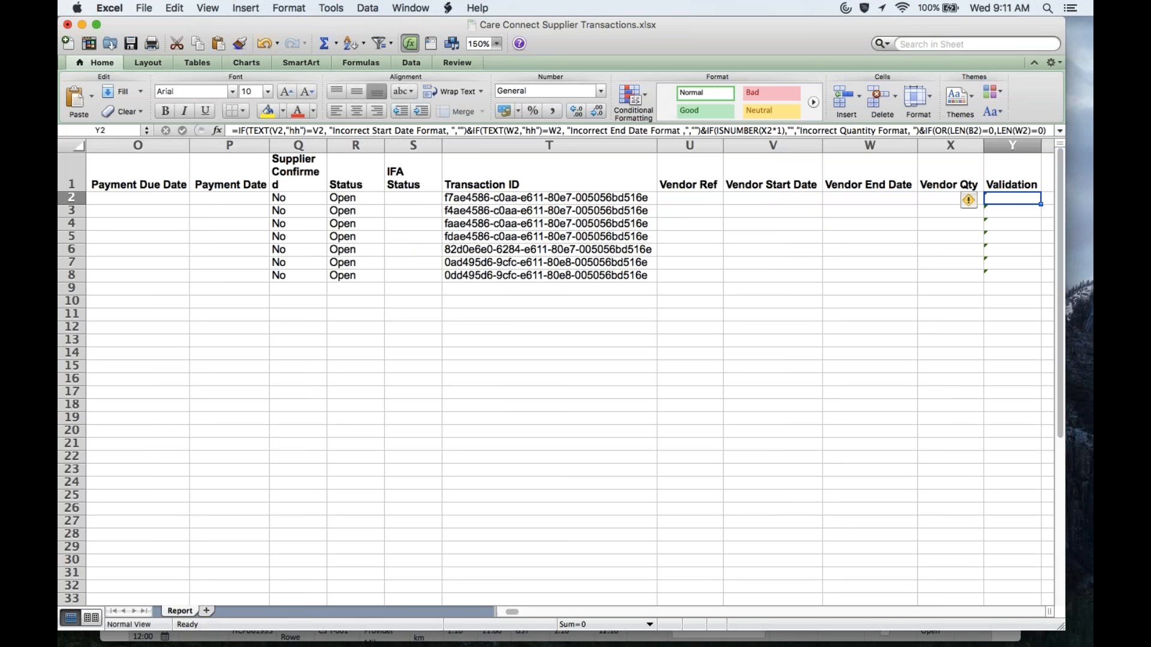
key(Left)
key(Left)
key(Left)
key(Left)
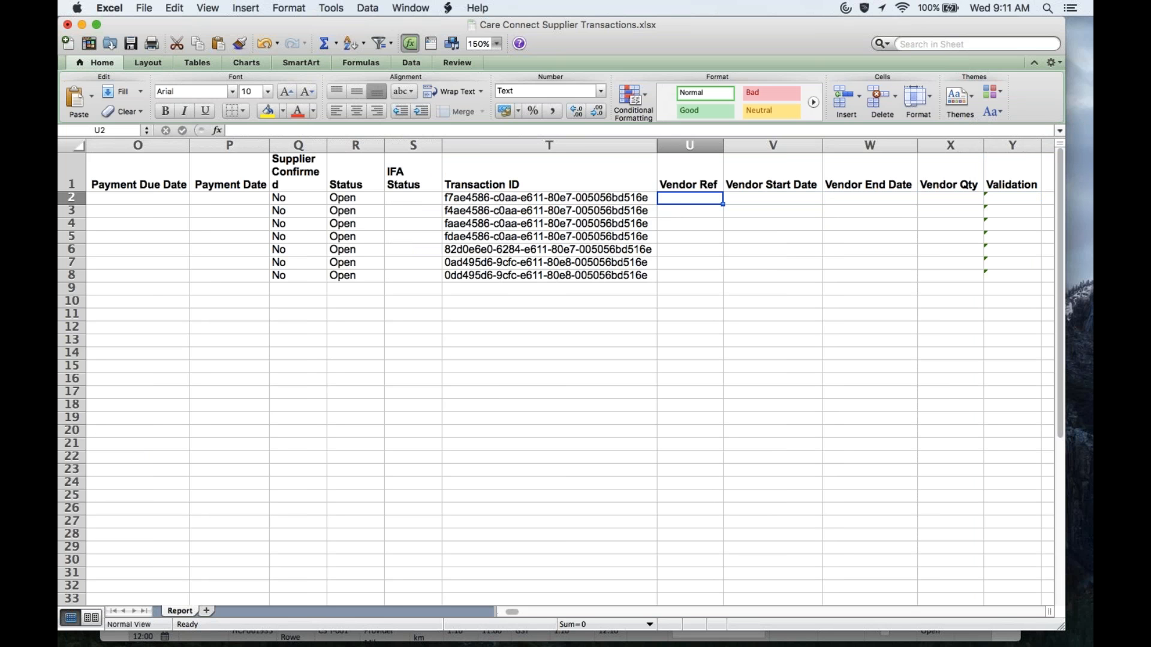
click(296, 145)
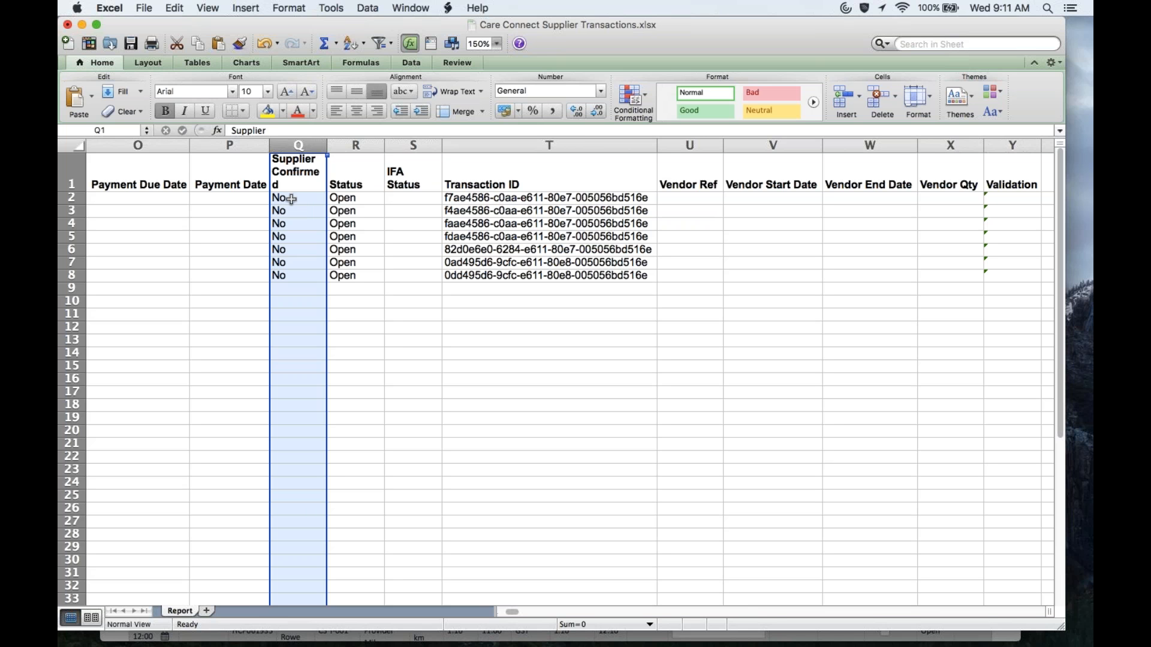
click(707, 148)
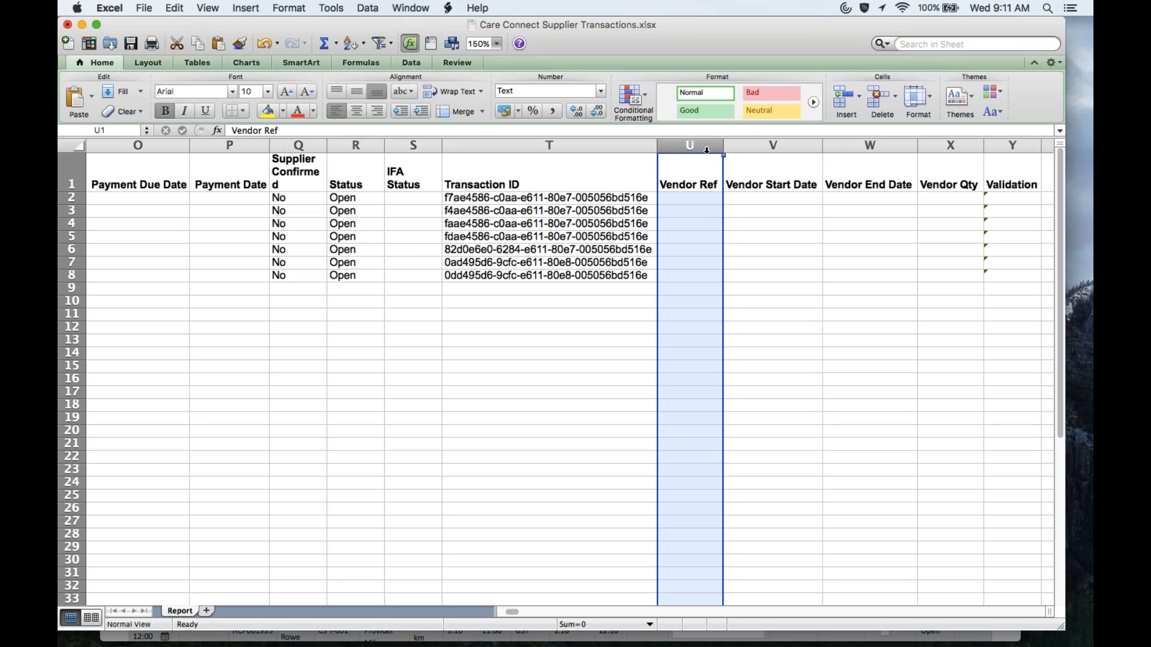
Step: Inspect the formats of the Vendor Start Date, Vendor End Date and Vendor Qty columns
click(775, 145)
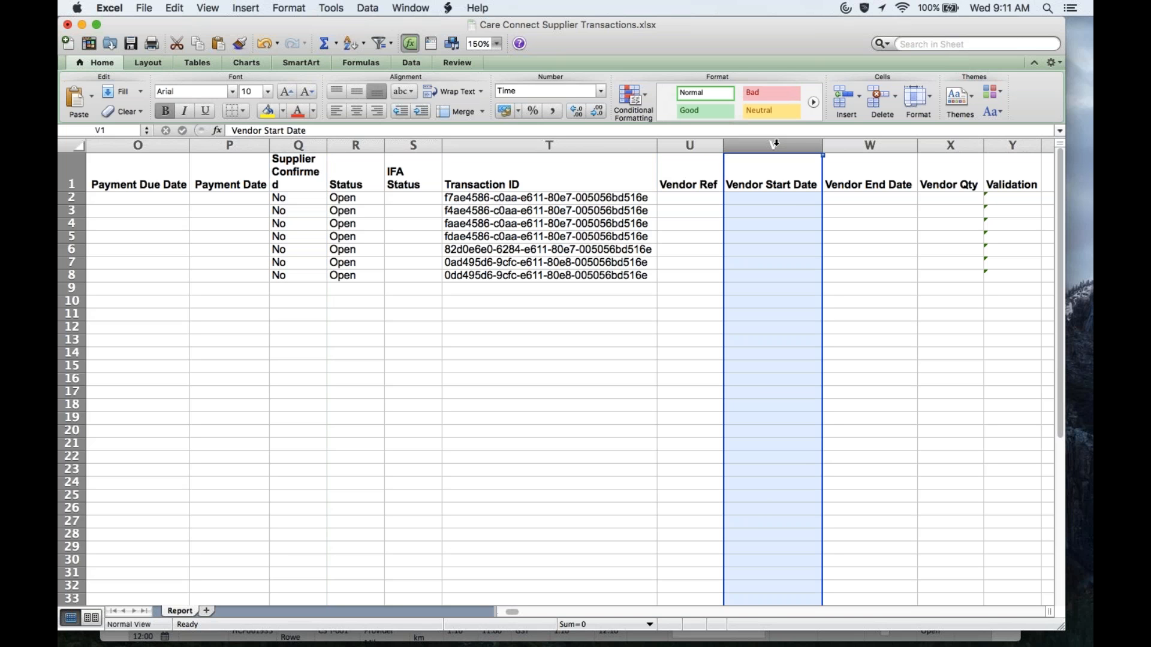
click(879, 146)
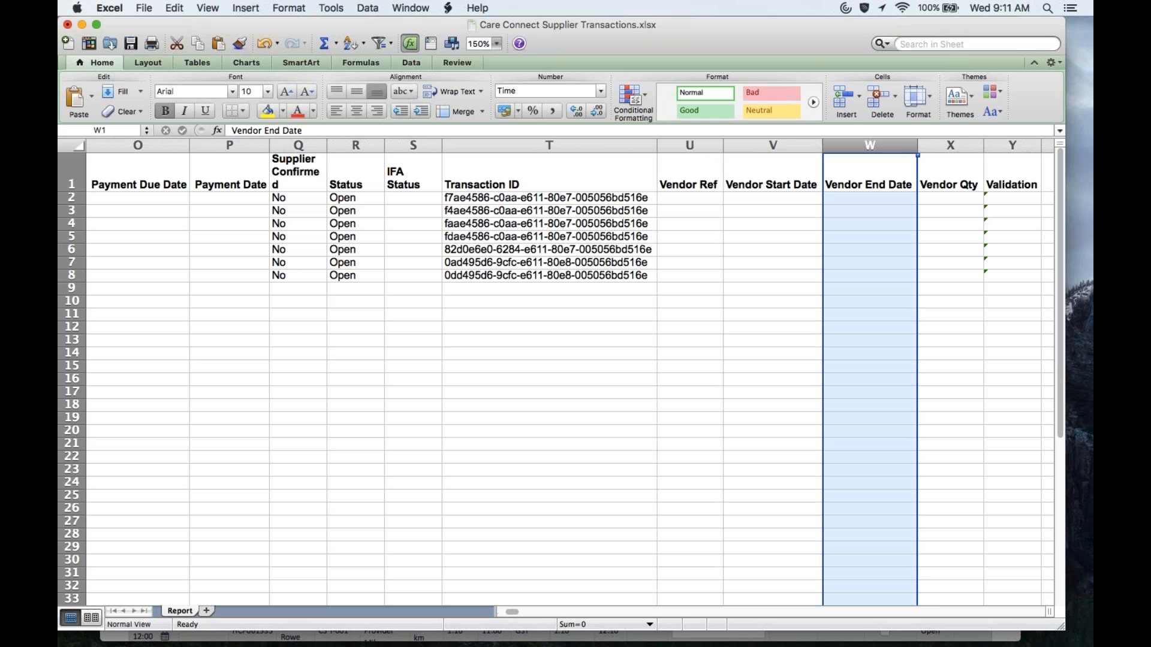
click(951, 146)
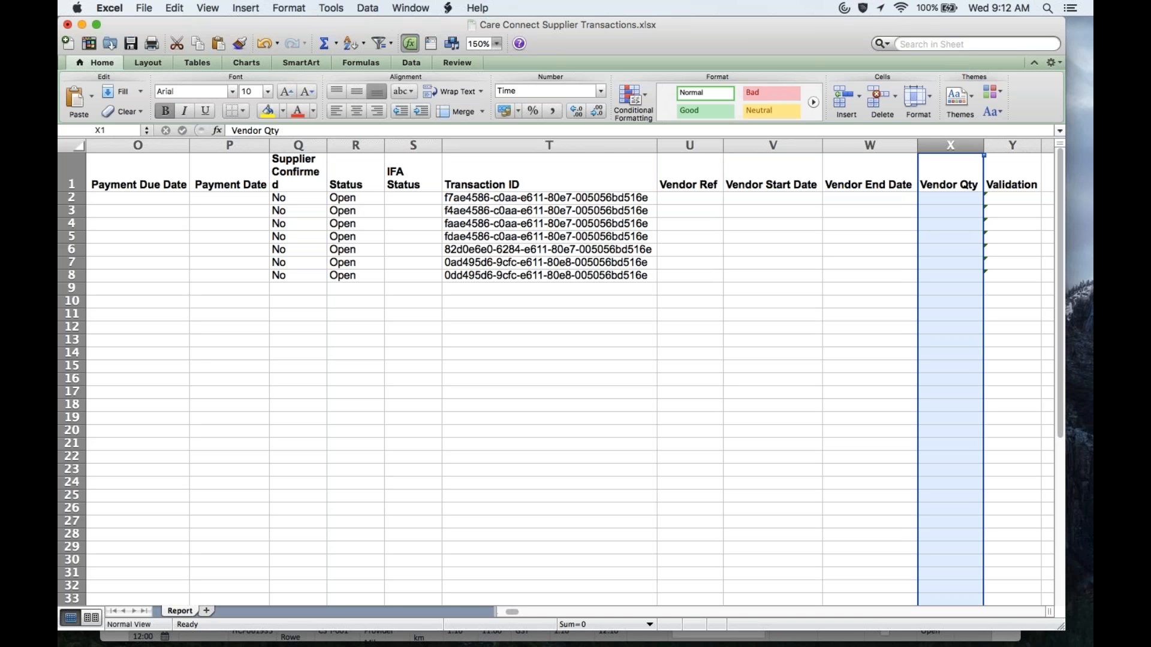
click(764, 205)
Step: Enter a Vendor Qty of 20 for the first transaction in X2
key(Left)
key(Left)
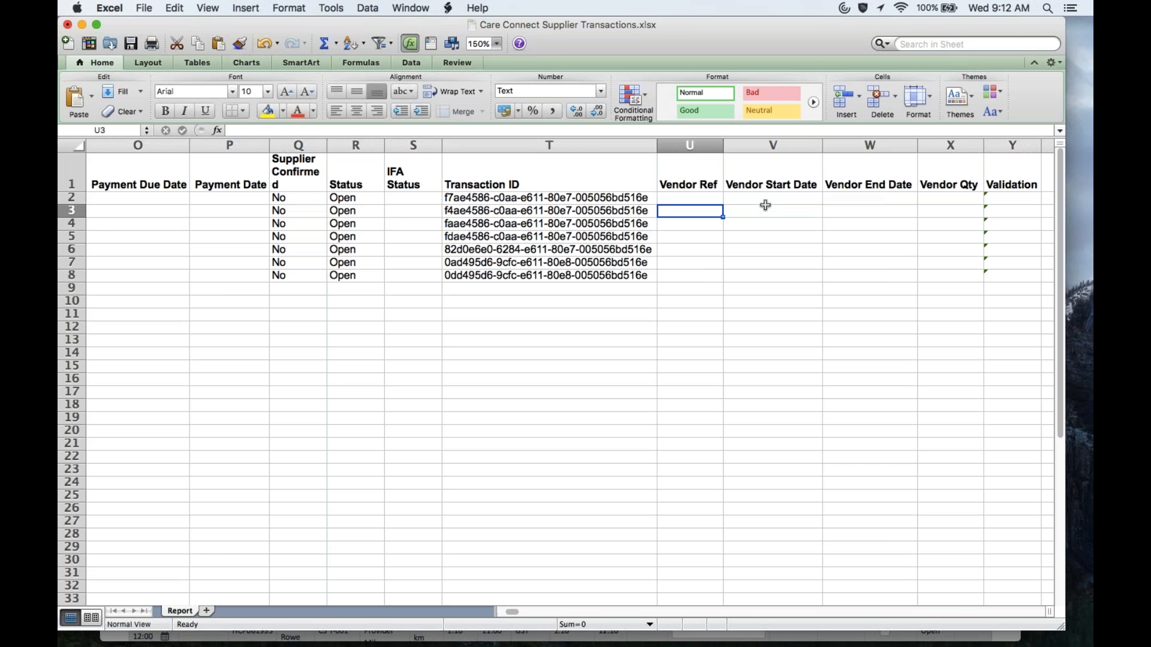
key(Left)
key(Left)
key(Left)
key(Left)
key(Left)
key(Left)
key(Left)
key(Left)
key(Left)
key(Left)
key(Left)
key(Left)
key(Left)
key(Left)
key(Left)
key(Left)
key(Left)
key(Left)
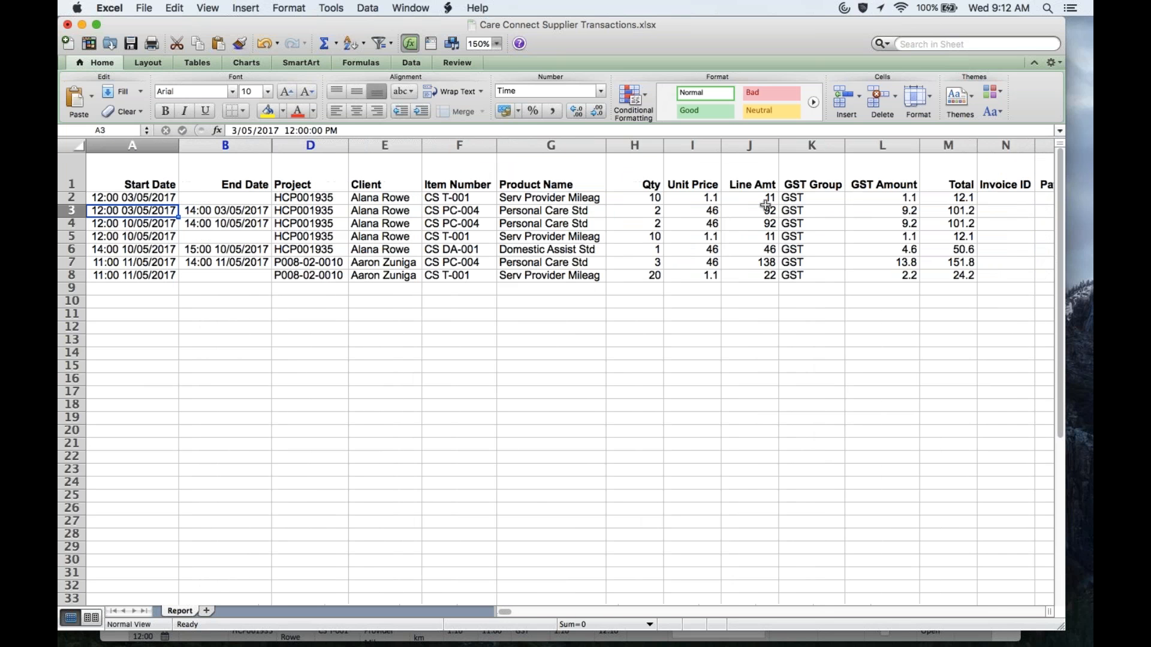
key(Up)
key(Right)
key(Right)
key(Right)
key(Right)
key(Right)
key(Right)
key(Right)
key(Left)
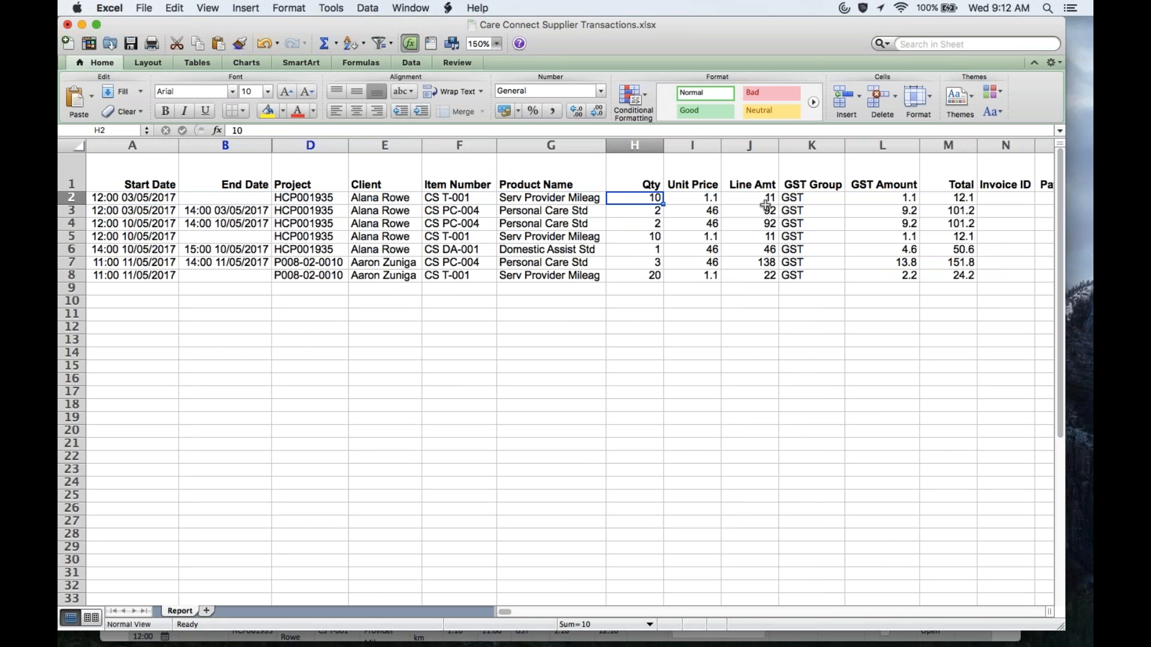
key(Right)
key(Right)
key(Right)
key(Right)
key(Right)
key(Right)
key(Right)
key(Right)
key(Right)
key(Right)
key(Right)
key(Right)
key(Right)
key(Right)
key(Right)
key(Right)
key(Left)
key(Right)
text(20)
key(Right)
key(Right)
key(Down)
Step: Set Supplier Confirmed in Q2 to Yes, clearing row 2's validation warning
key(Up)
key(Left)
key(Left)
key(Left)
key(Left)
key(Left)
key(Left)
key(Left)
key(Left)
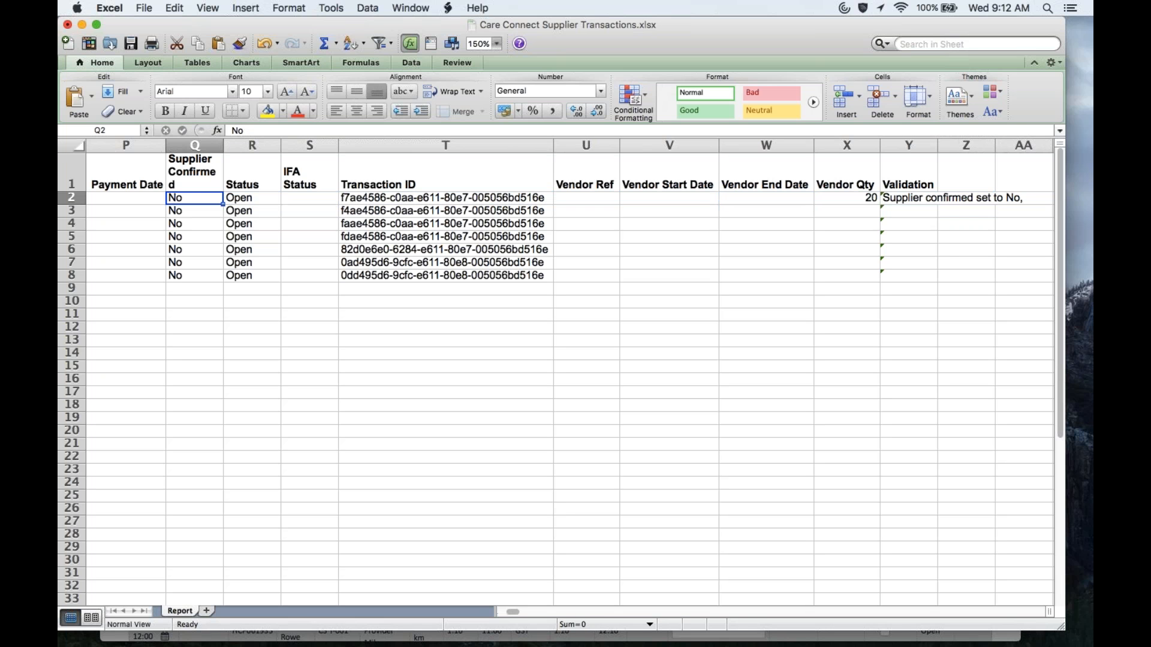
text(Yes)
key(Return)
key(Up)
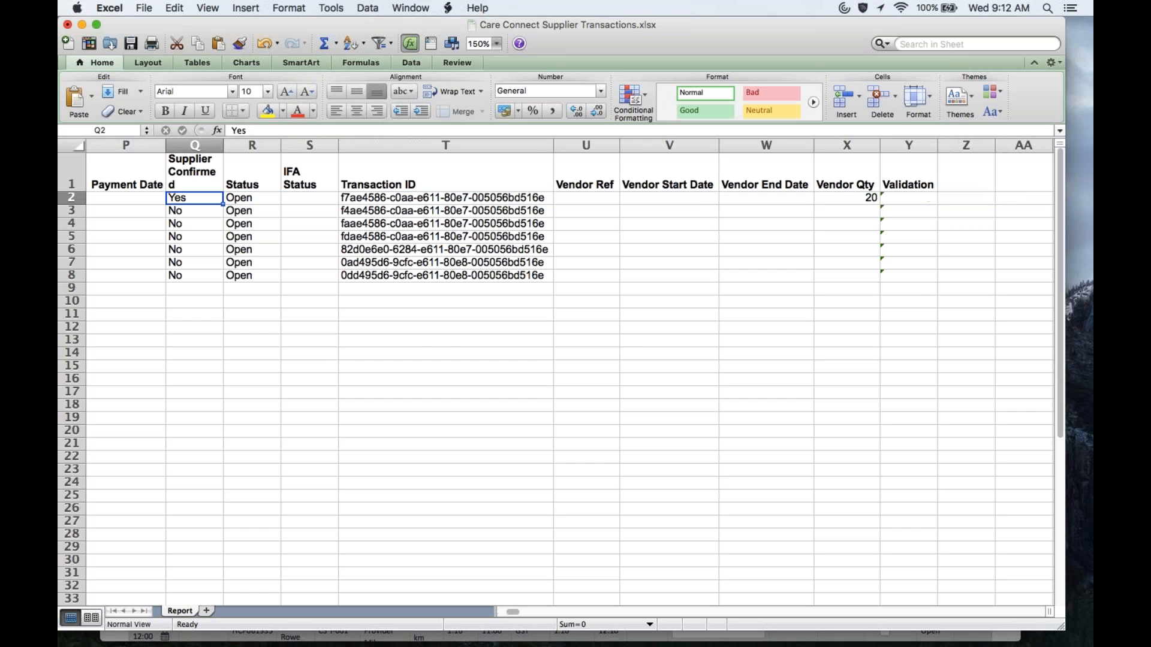
key(Left)
key(Left)
key(Left)
key(Left)
key(Left)
key(Left)
key(Left)
key(Left)
key(Left)
key(Left)
key(Left)
key(Left)
key(Left)
key(Left)
key(Left)
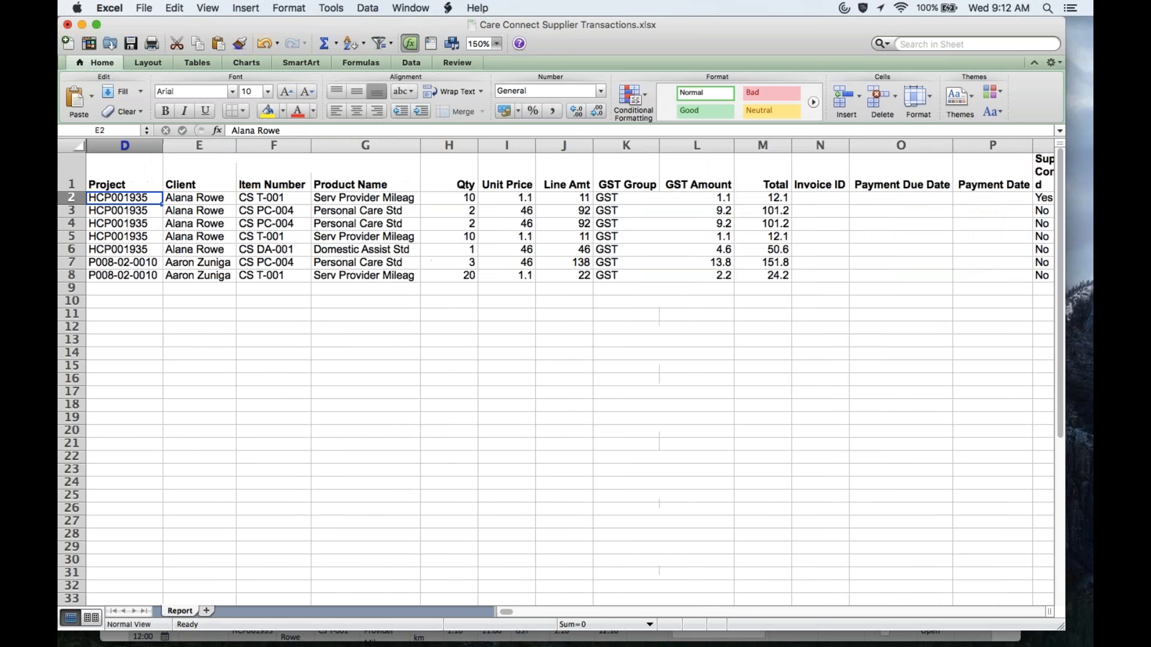
key(Down)
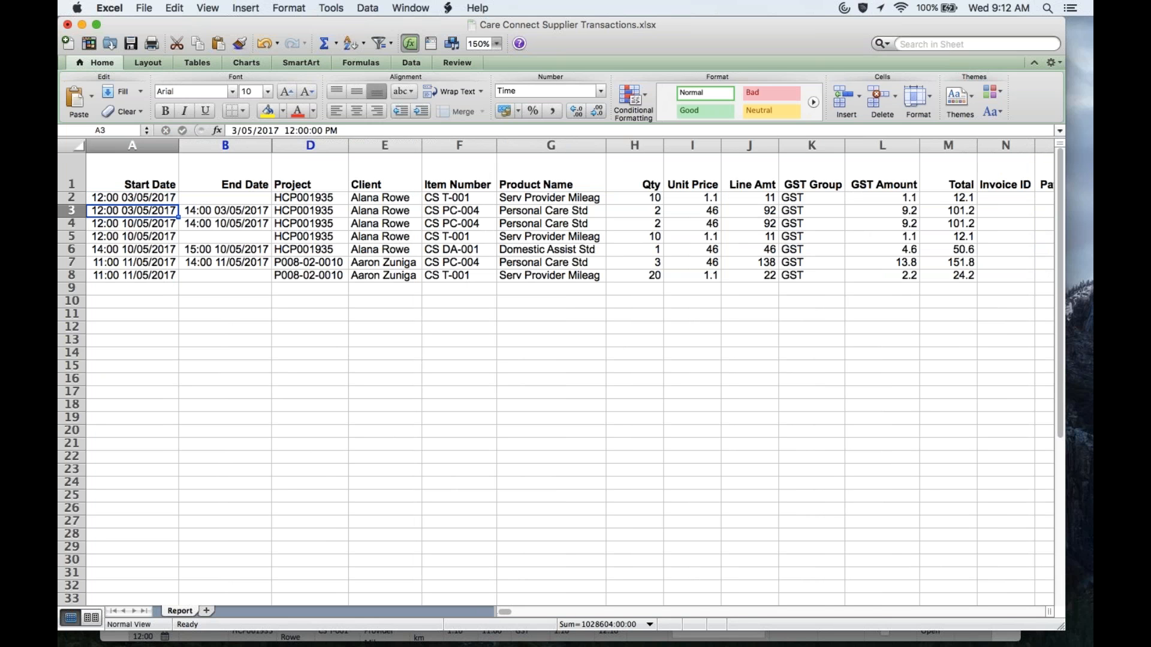
key(Down)
key(Up)
key(Right)
key(Right)
key(Right)
key(Right)
key(Right)
key(Right)
key(Right)
key(Right)
key(Right)
key(Right)
key(Right)
key(Right)
key(Right)
key(Right)
key(Right)
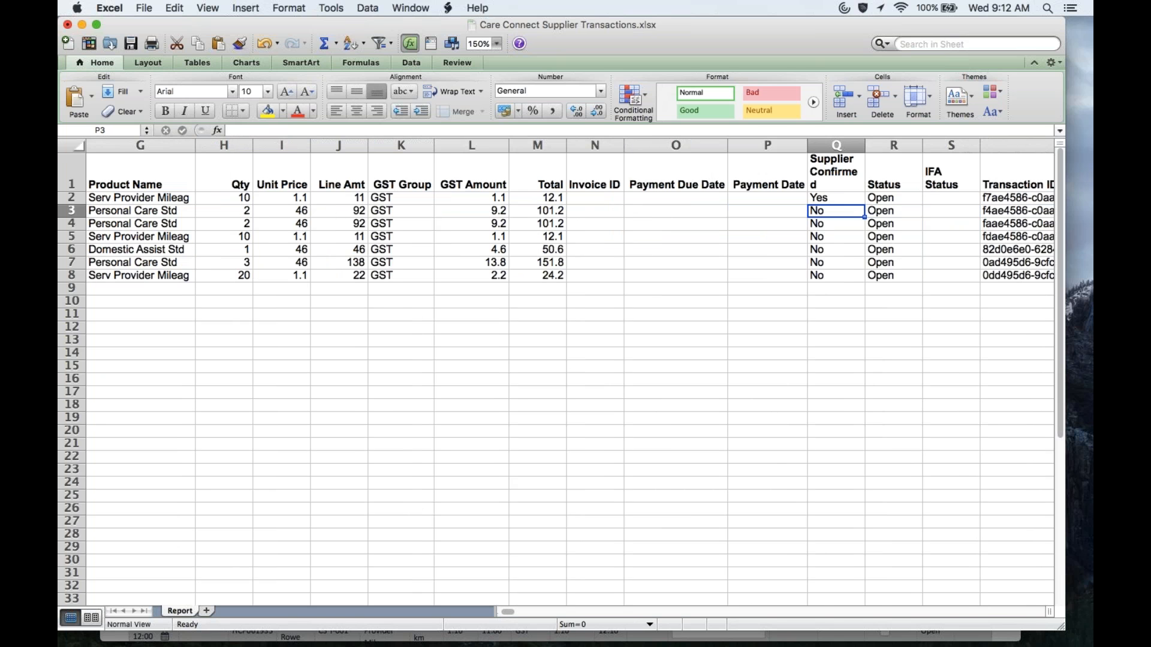
Step: Fill the Yes in Q2 down through Q5 using the fill handle
click(857, 197)
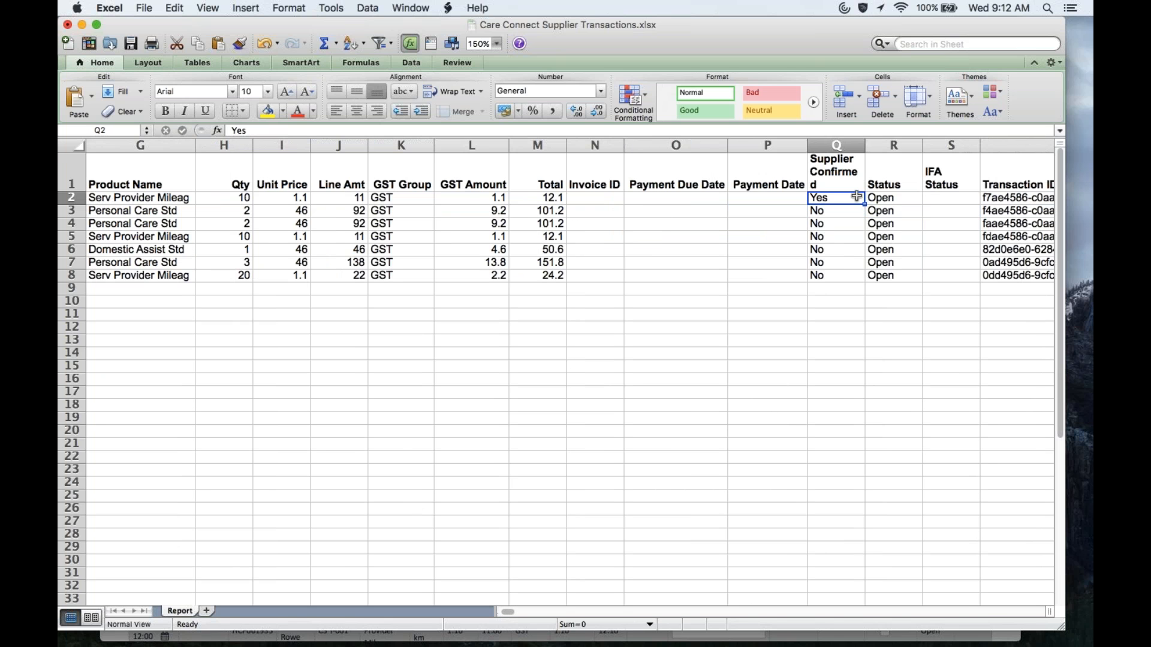
drag(864, 204, 863, 233)
key(Left)
key(Left)
key(Left)
key(Left)
key(Left)
key(Left)
key(Left)
key(Left)
key(Left)
key(Left)
key(Left)
key(Left)
key(Left)
key(Left)
key(Left)
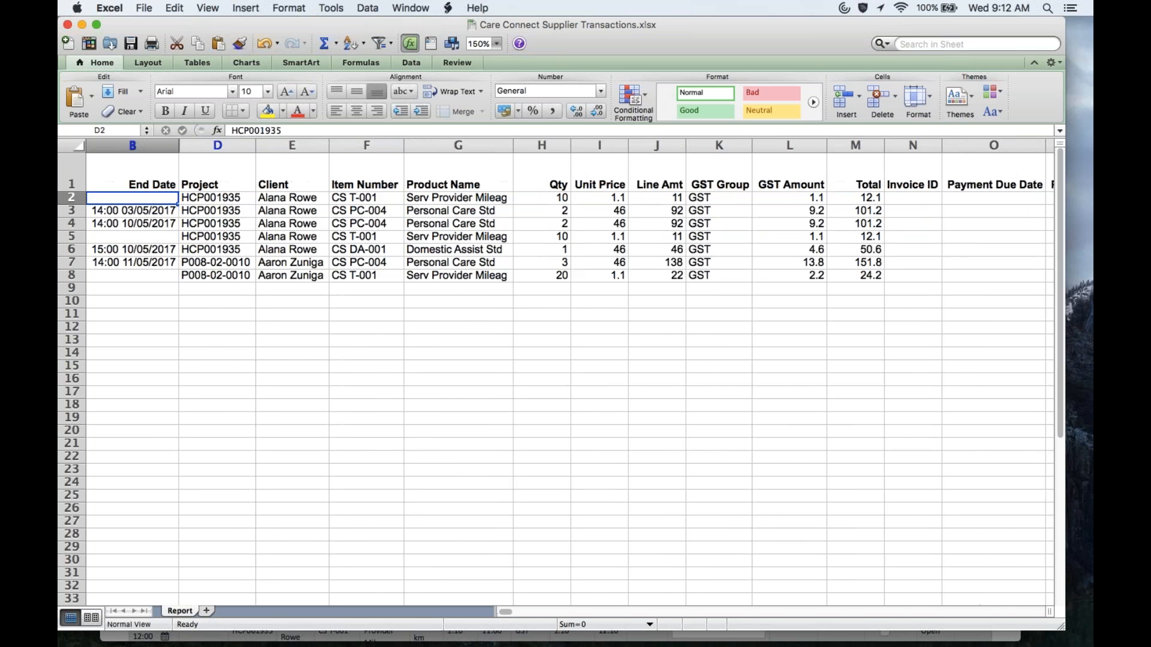
key(Down)
key(Down)
key(Down)
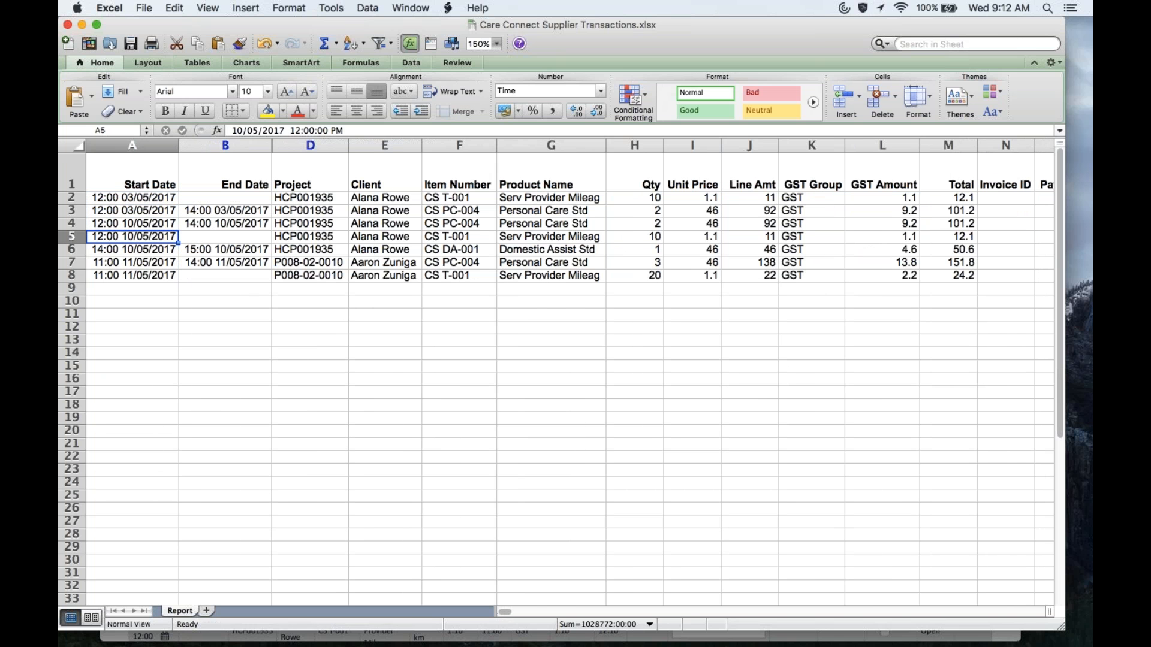
key(Right)
key(Right)
key(Right)
key(Right)
key(Right)
key(Right)
key(Right)
key(Right)
key(Right)
key(Right)
key(Right)
key(Right)
key(Right)
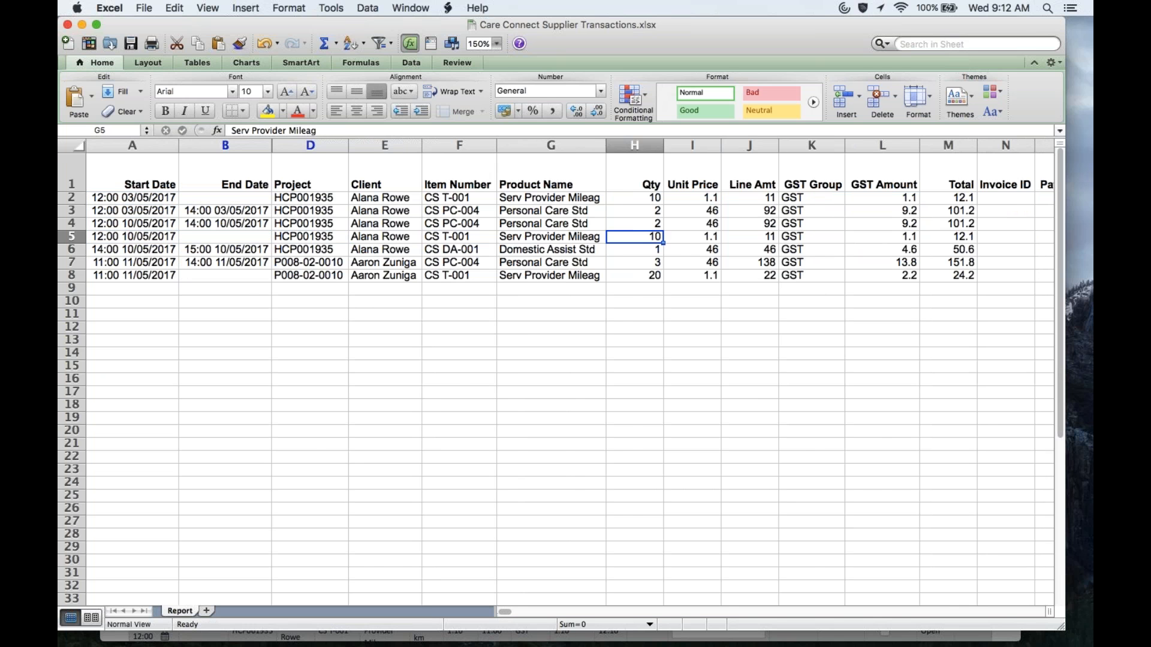
key(Right)
key(Right)
key(Right)
key(Right)
key(Left)
key(Left)
key(Up)
drag(859, 226, 861, 240)
key(Left)
key(Left)
key(Left)
key(Left)
key(Left)
key(Left)
key(Left)
key(Left)
key(Left)
key(Left)
key(Left)
key(Left)
key(Left)
key(Left)
key(Left)
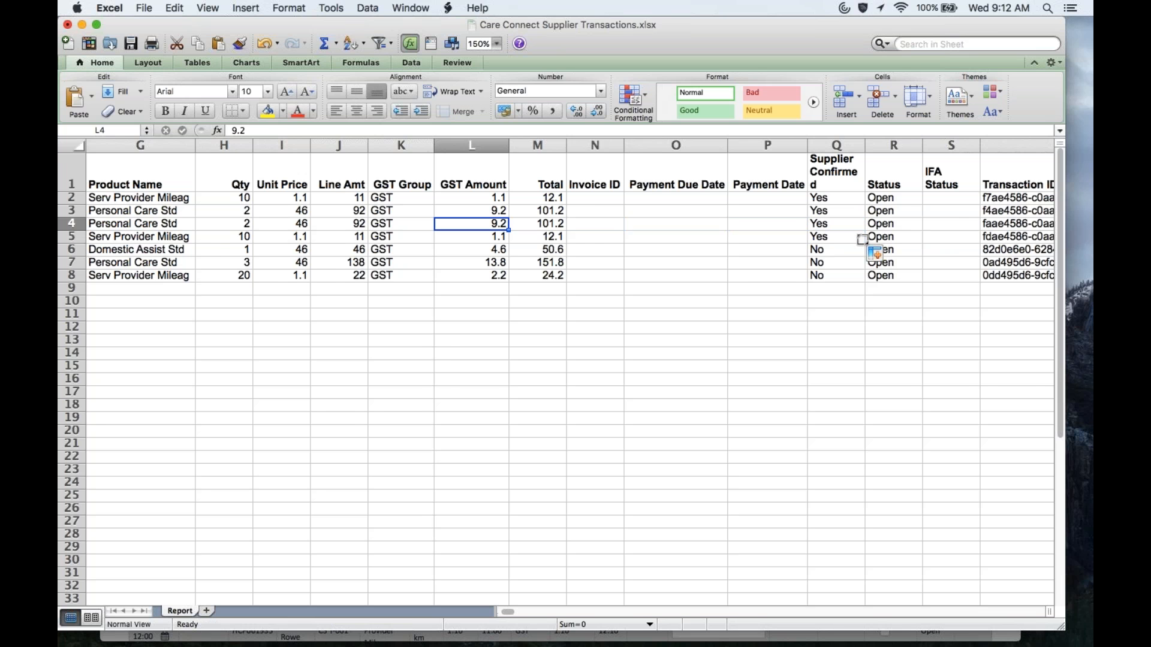
key(Down)
key(Down)
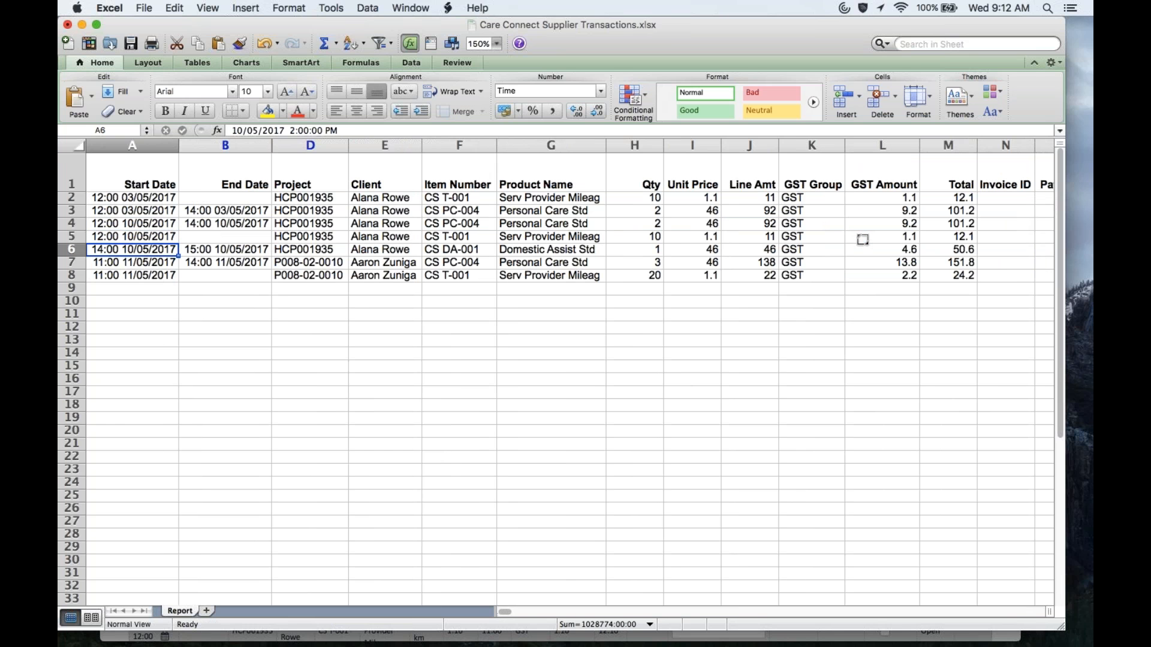
key(Down)
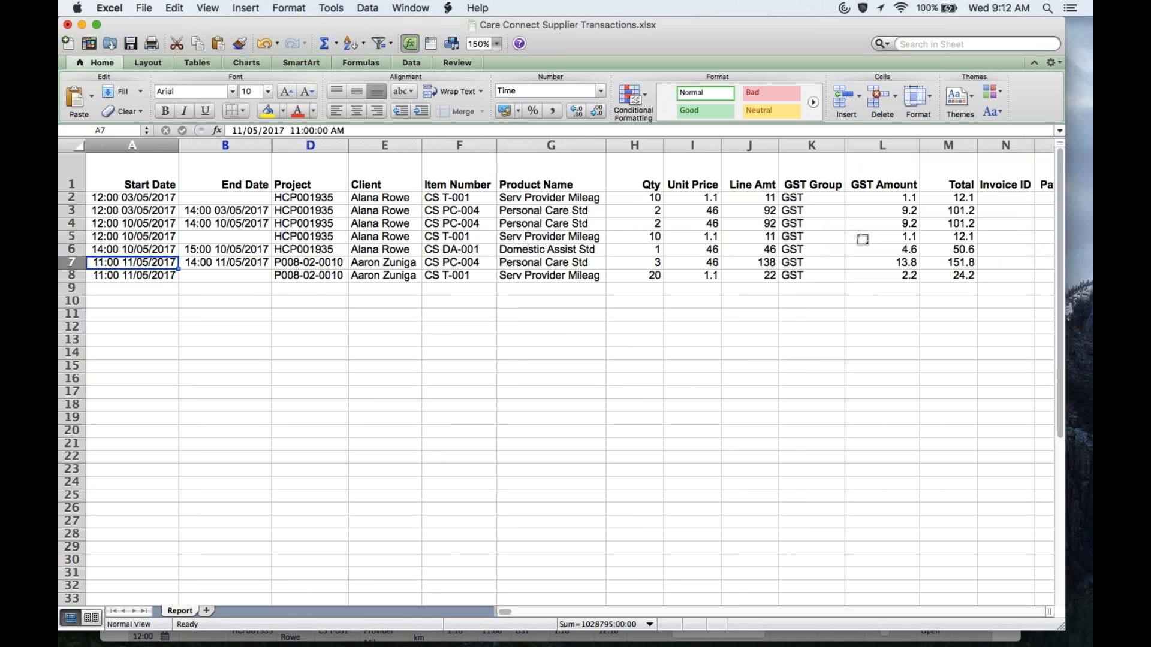
Step: Copy row 6's start and end dates from A6:B6 into V6:W6
key(Up)
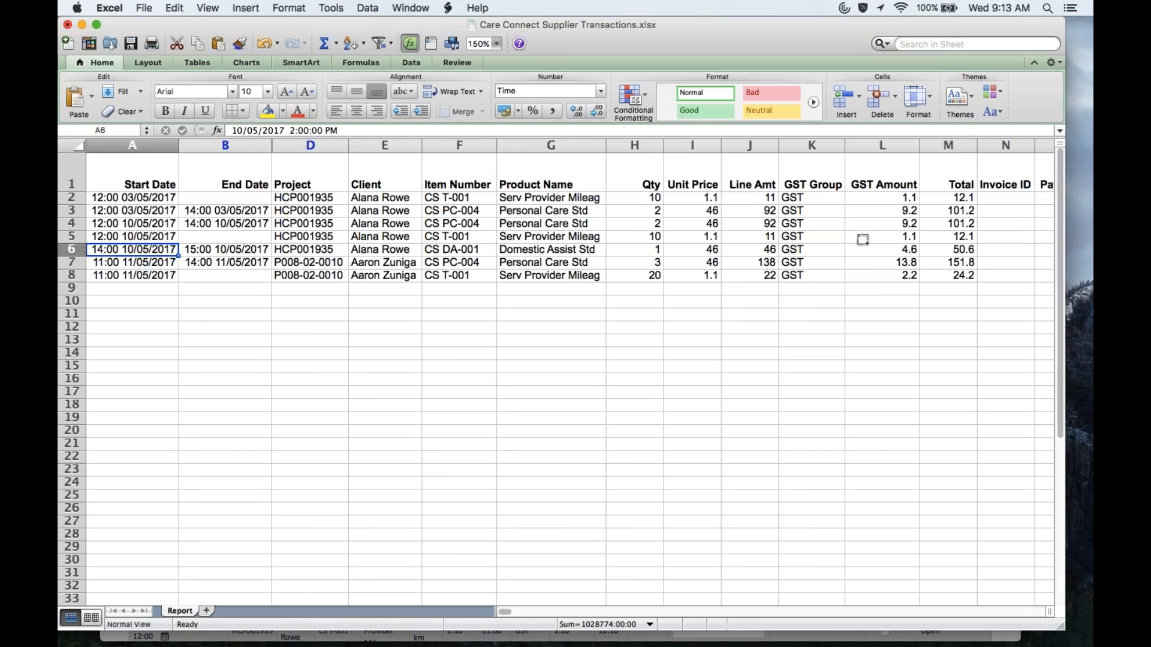
key(shift+Right)
text(11:30 13/04/2017	13:30 13/04/2017)
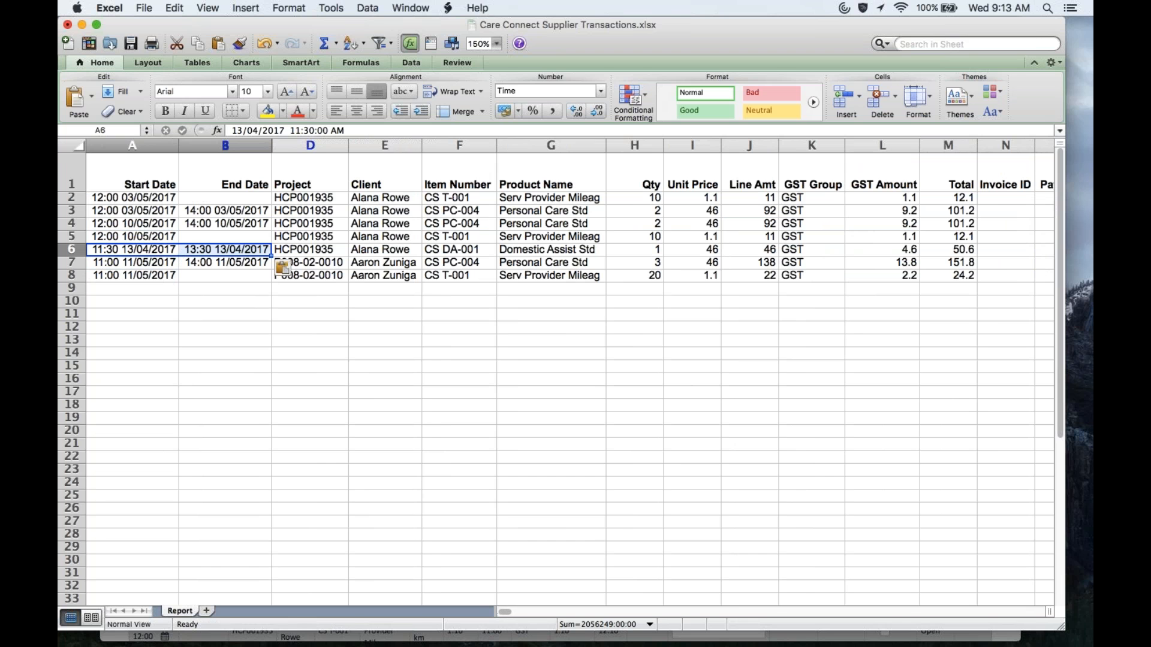
key(super+c)
key(Right)
key(Right)
key(Right)
key(Right)
key(Right)
key(Right)
key(Right)
key(Right)
key(Right)
key(Right)
key(Right)
key(Right)
key(Right)
key(Right)
key(Right)
key(Right)
key(Right)
key(Right)
key(Right)
key(Right)
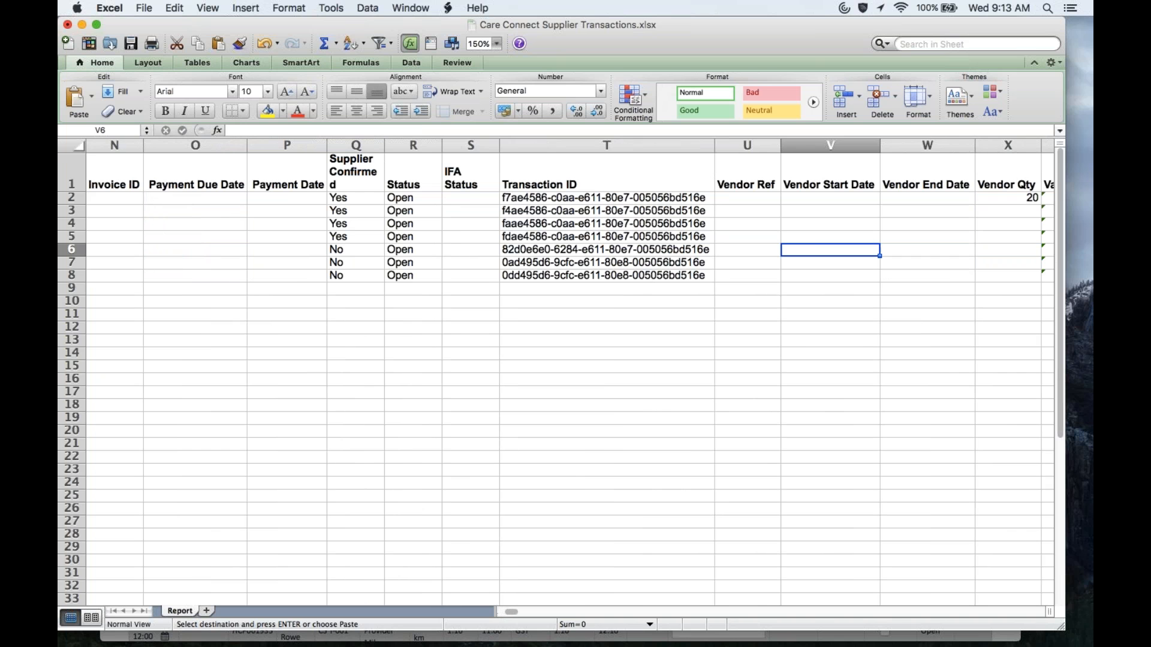
key(super+v)
key(Left)
key(Right)
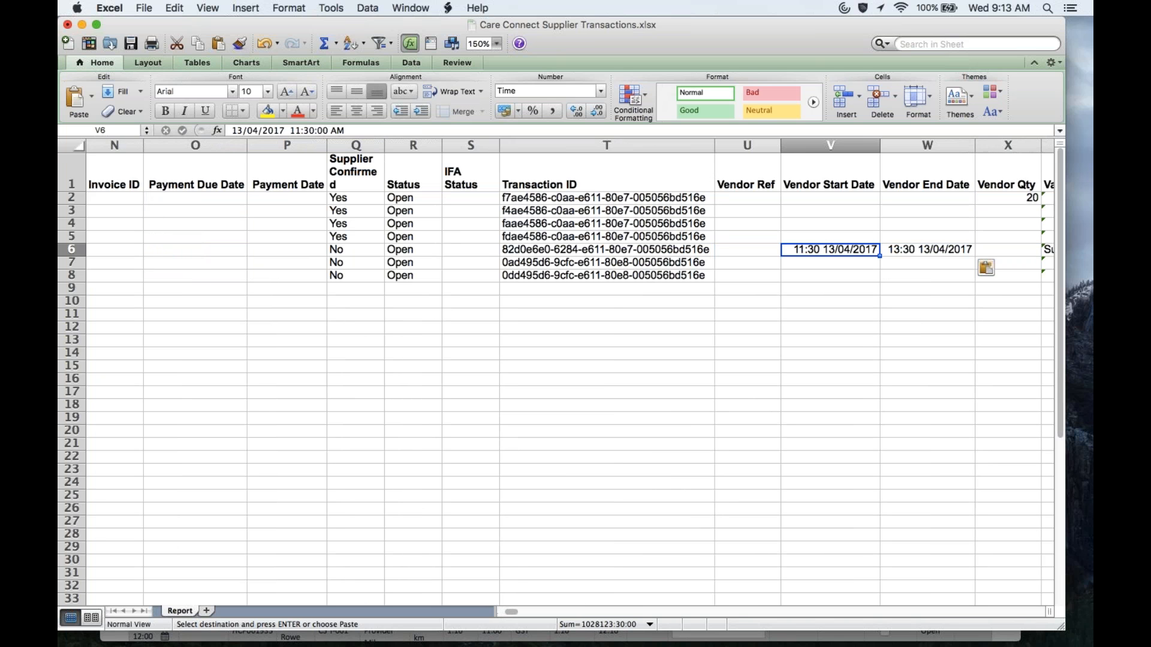
Step: Change the vendor start time in V6 to 09:30
key(F2)
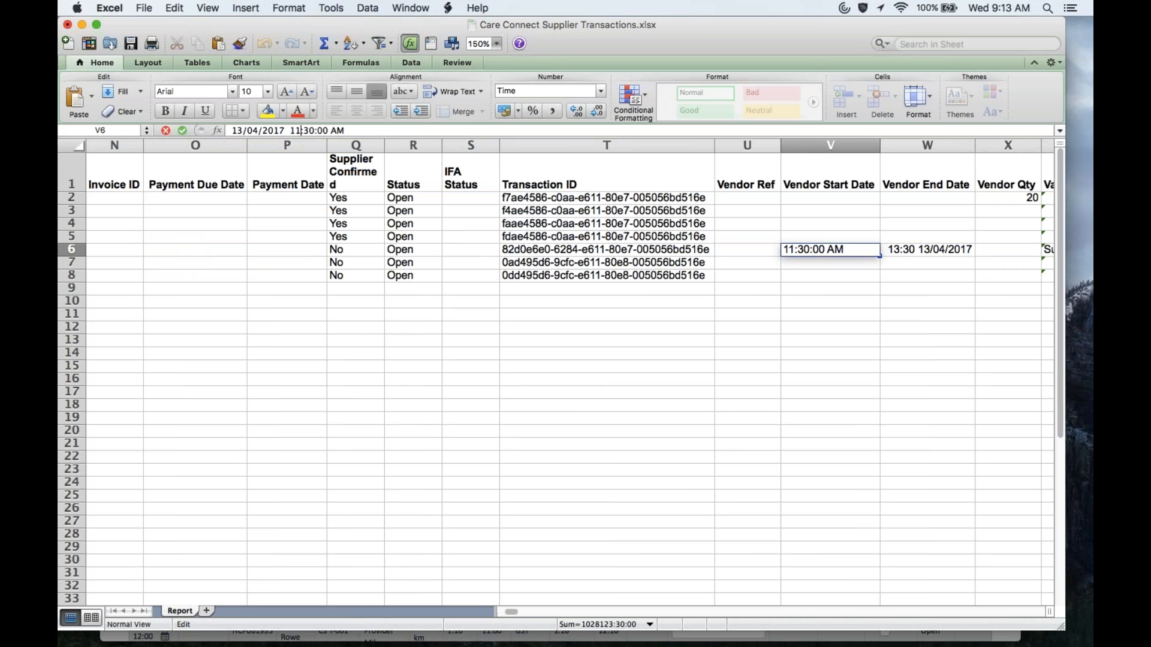
key(BackSpace)
key(BackSpace)
text(9:30 13/04/2017)
key(Return)
key(Up)
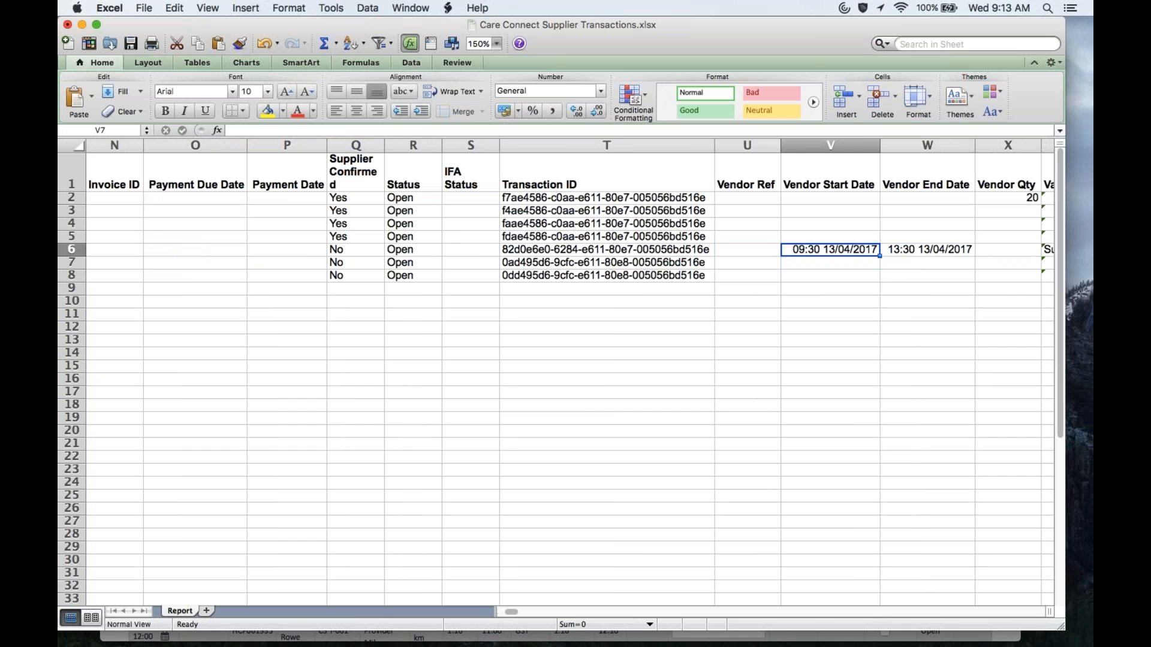
key(Right)
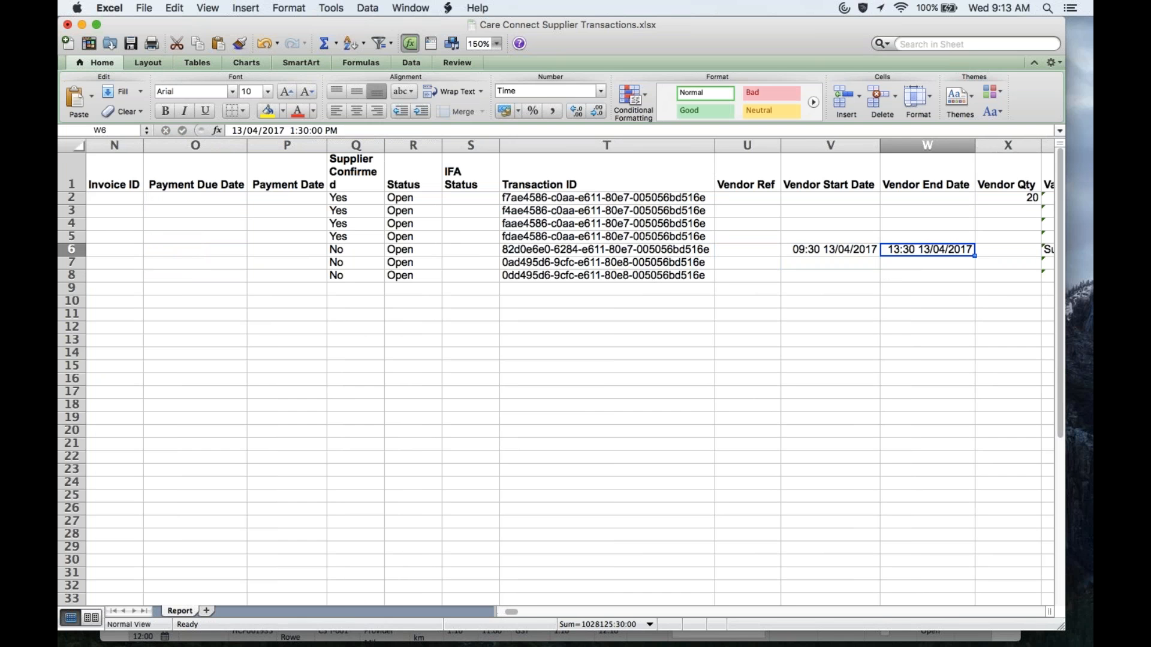
Step: Change the vendor end time in W6 to 13:00
click(294, 130)
click(303, 130)
key(BackSpace)
text(0)
key(Return)
key(Up)
Step: Set Supplier Confirmed in Q6 to Yes
key(Right)
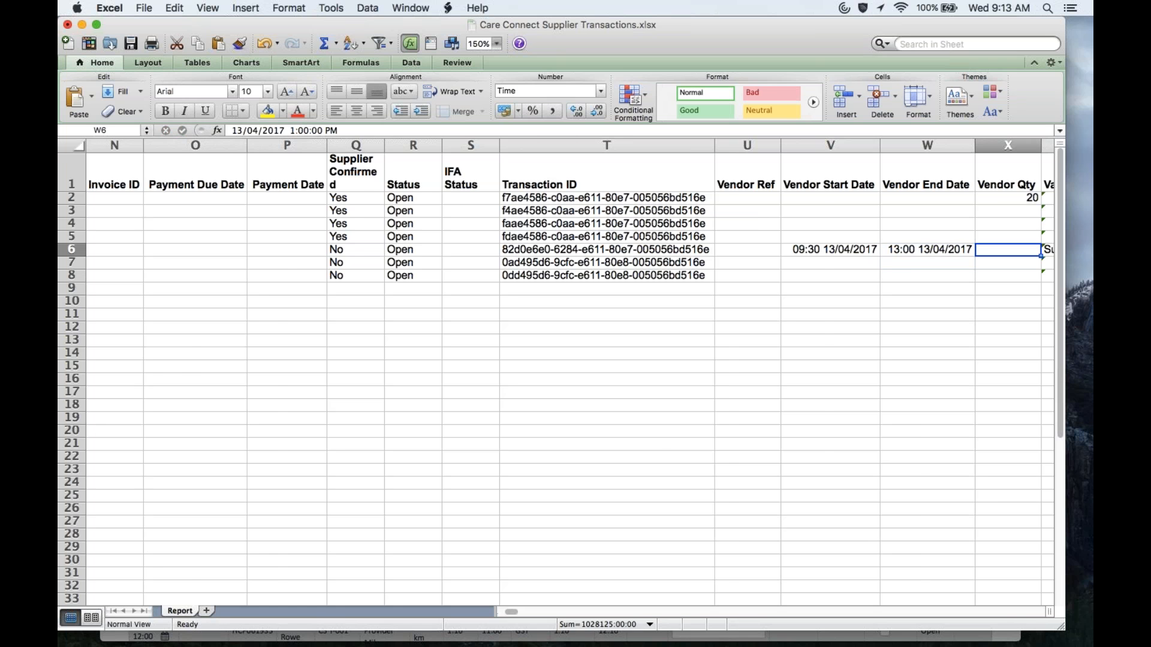
key(Right)
key(Left)
key(Left)
key(Left)
key(Left)
key(Left)
key(Left)
key(Left)
key(Left)
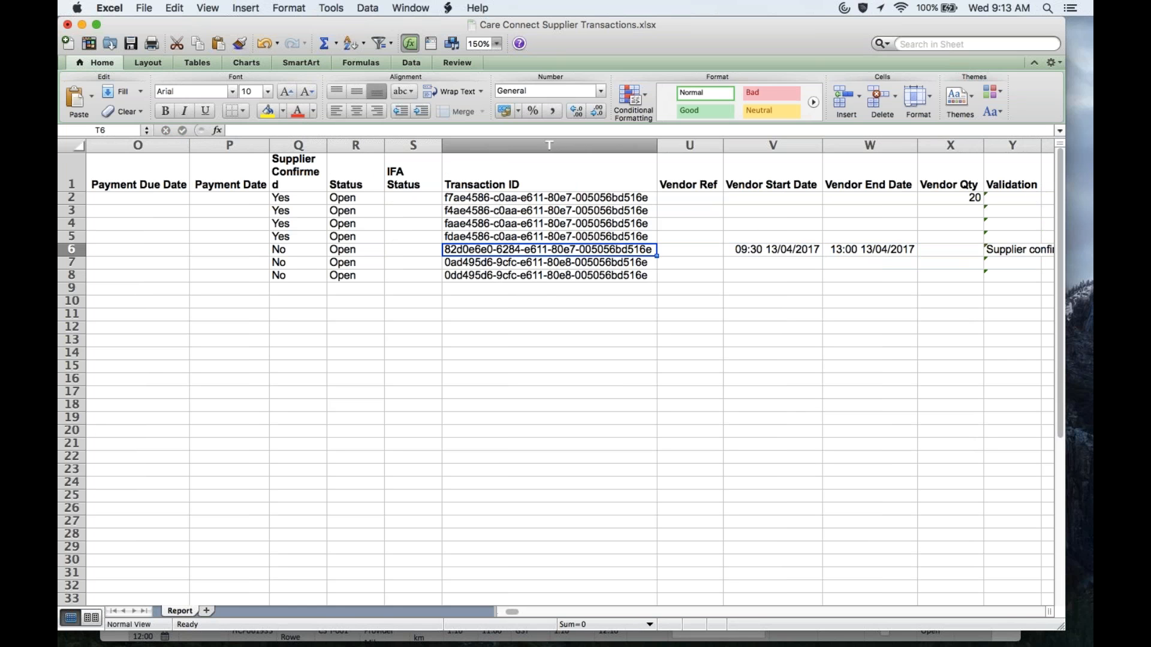
text(Yes)
key(Return)
key(Up)
key(Left)
key(Left)
key(Left)
key(Left)
key(Left)
key(Left)
key(Left)
key(Left)
key(Left)
key(Left)
key(Left)
key(Left)
key(Left)
key(Left)
key(Left)
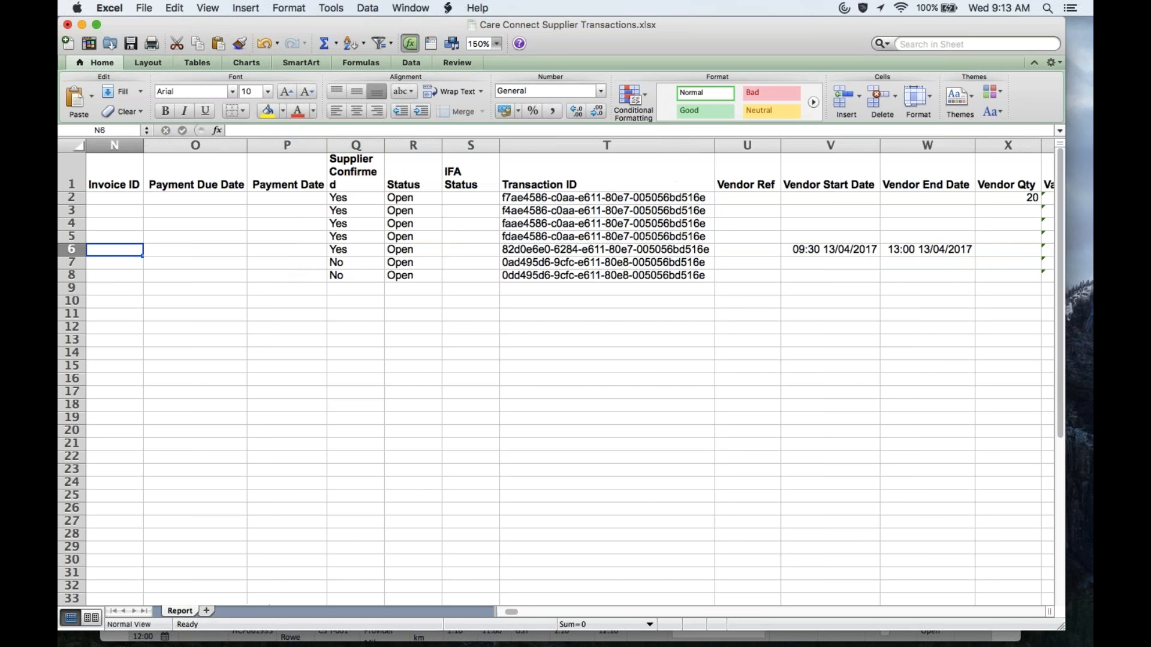
key(Down)
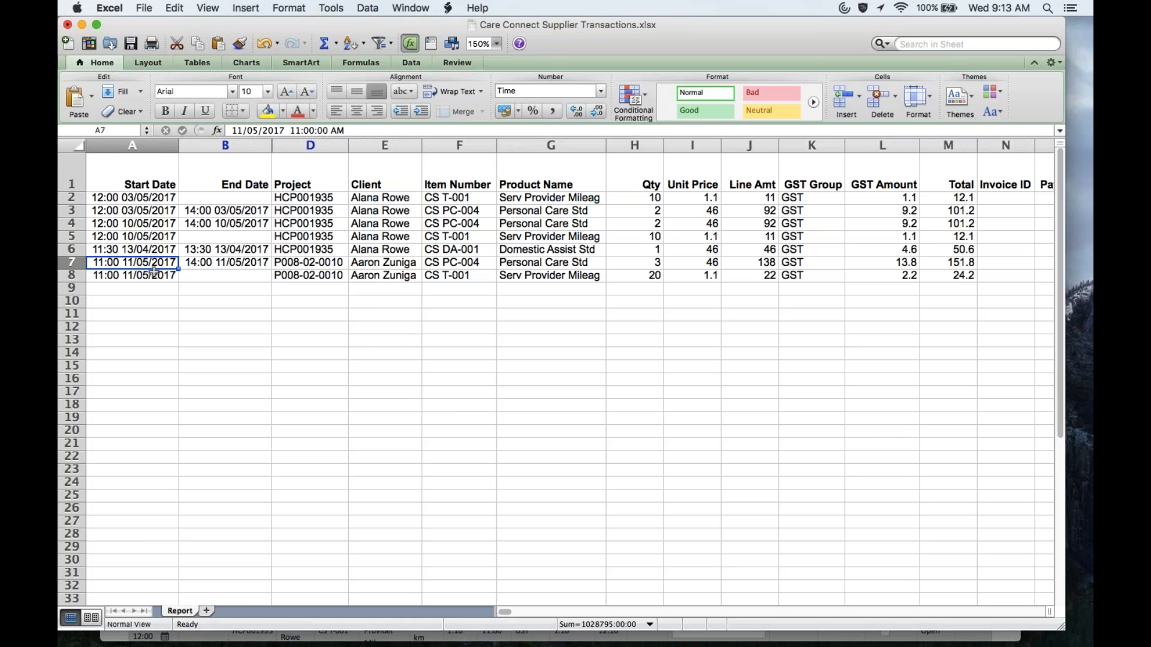
Step: Copy row 7's start and end dates into the vendor columns V7:W7
drag(154, 267, 198, 264)
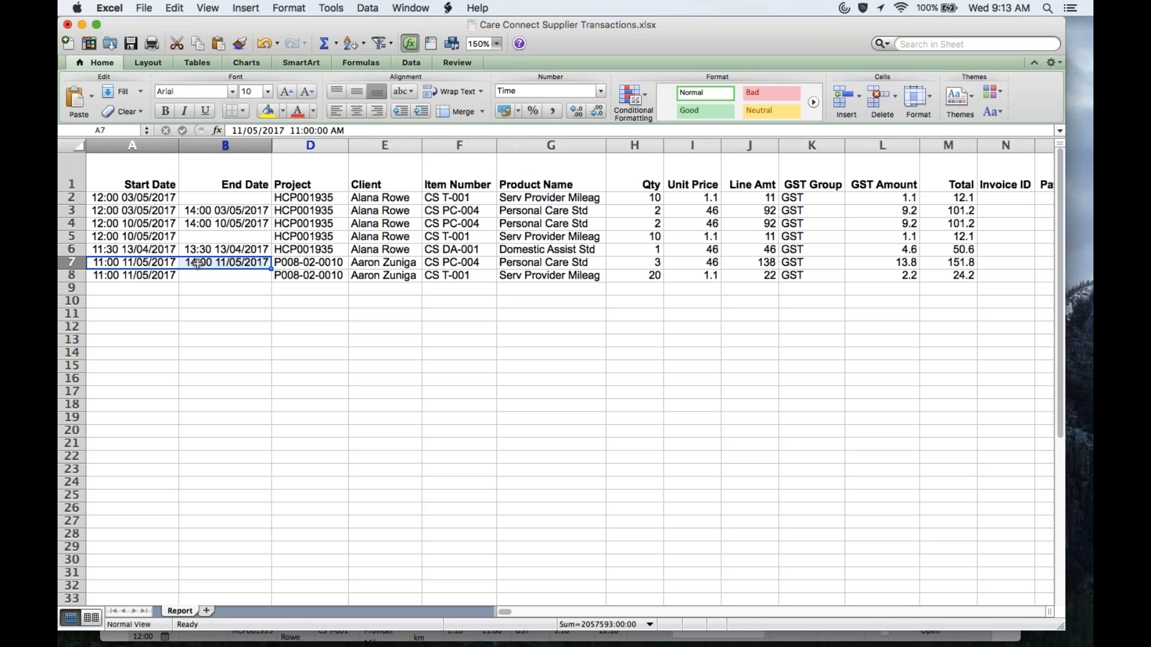
key(super+c)
key(Right)
key(Right)
key(Right)
key(Right)
key(Right)
key(Right)
key(Right)
key(Right)
key(Right)
key(Right)
key(Right)
key(Right)
key(Right)
key(Right)
key(Right)
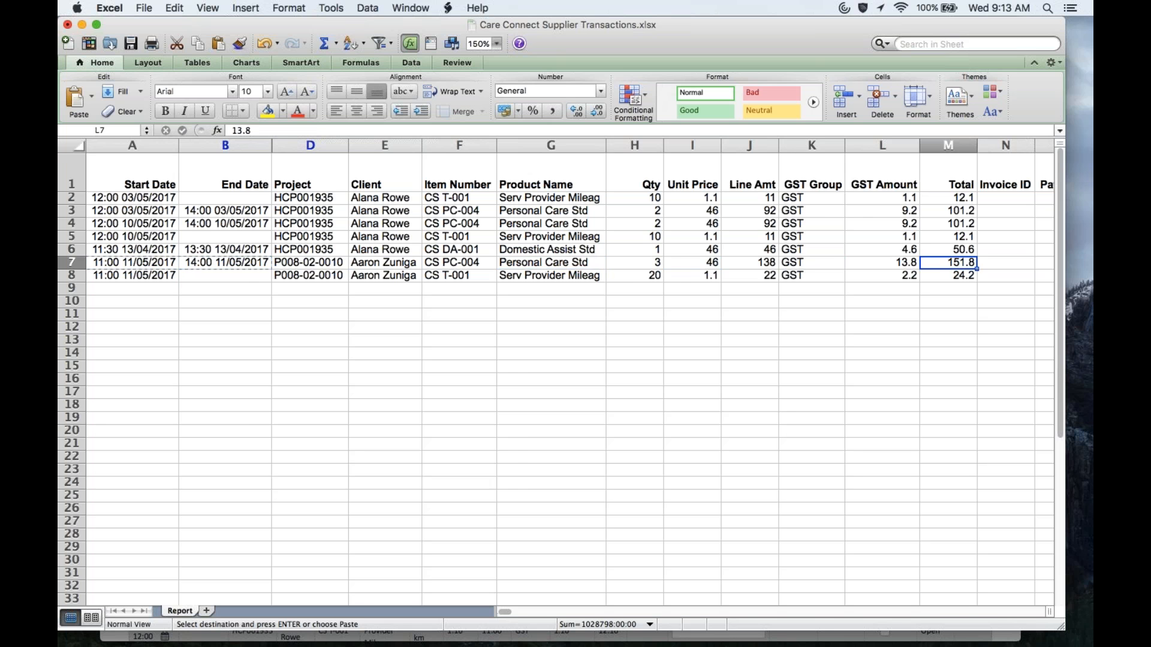
key(Right)
key(Right)
key(Right)
key(Right)
key(Right)
key(Right)
key(Right)
key(Right)
key(Left)
key(Left)
key(Left)
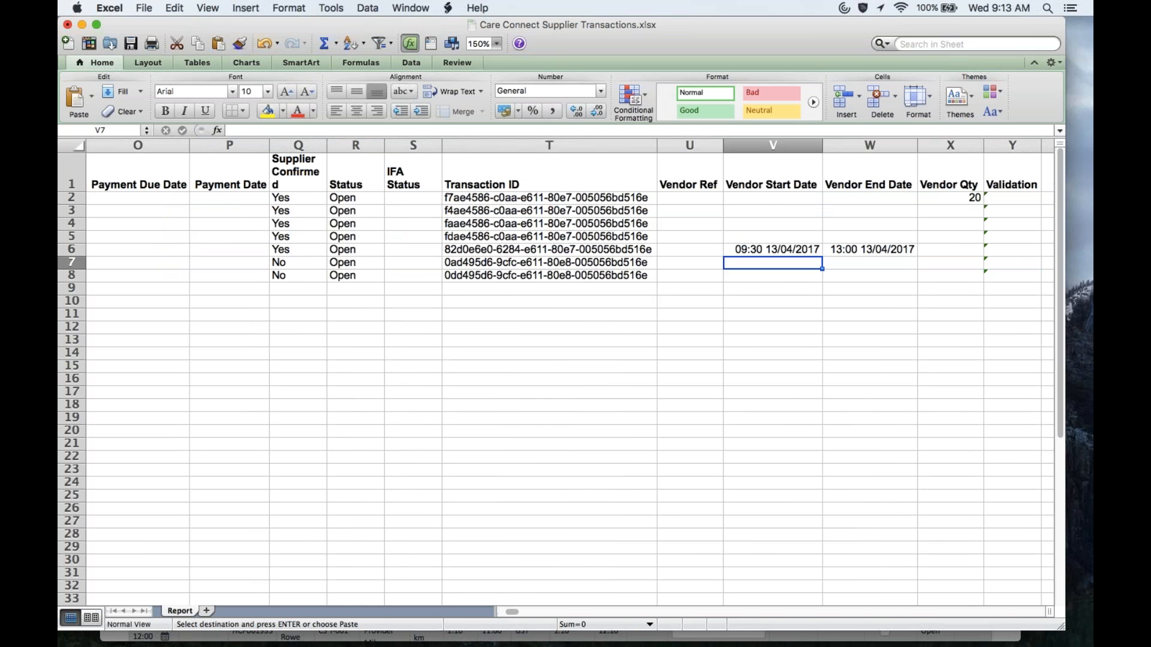
key(super+v)
key(Left)
key(Right)
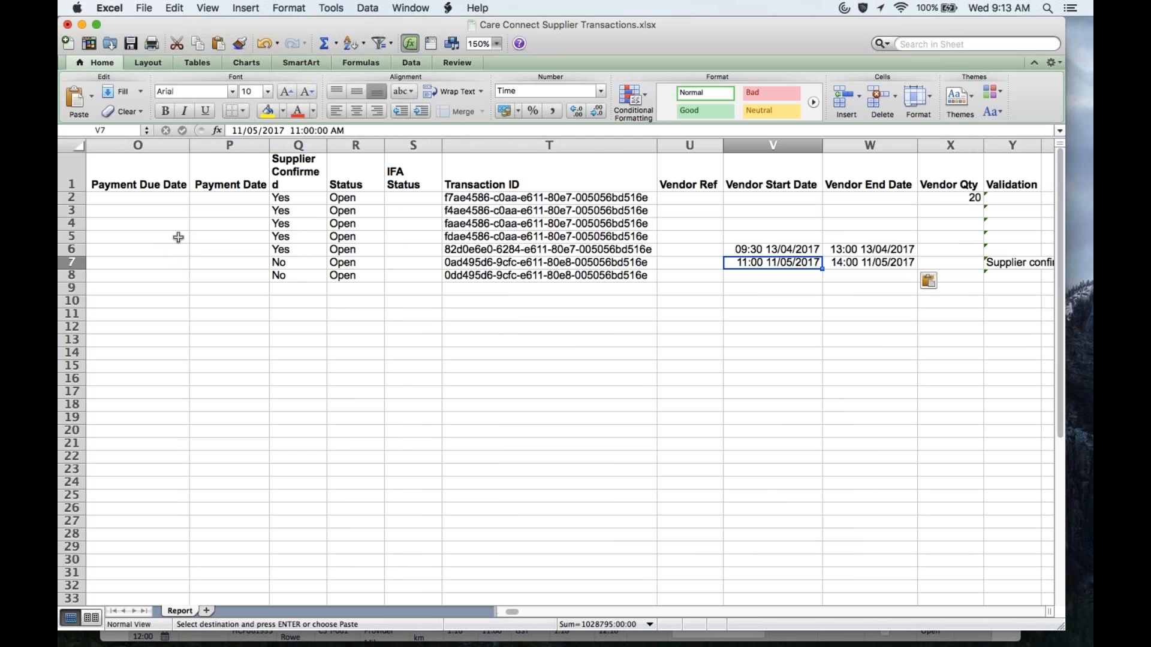
Step: Change V7's vendor start time to 12:00:00 PM
key(ctrl+u)
key(BackSpace)
text(2)
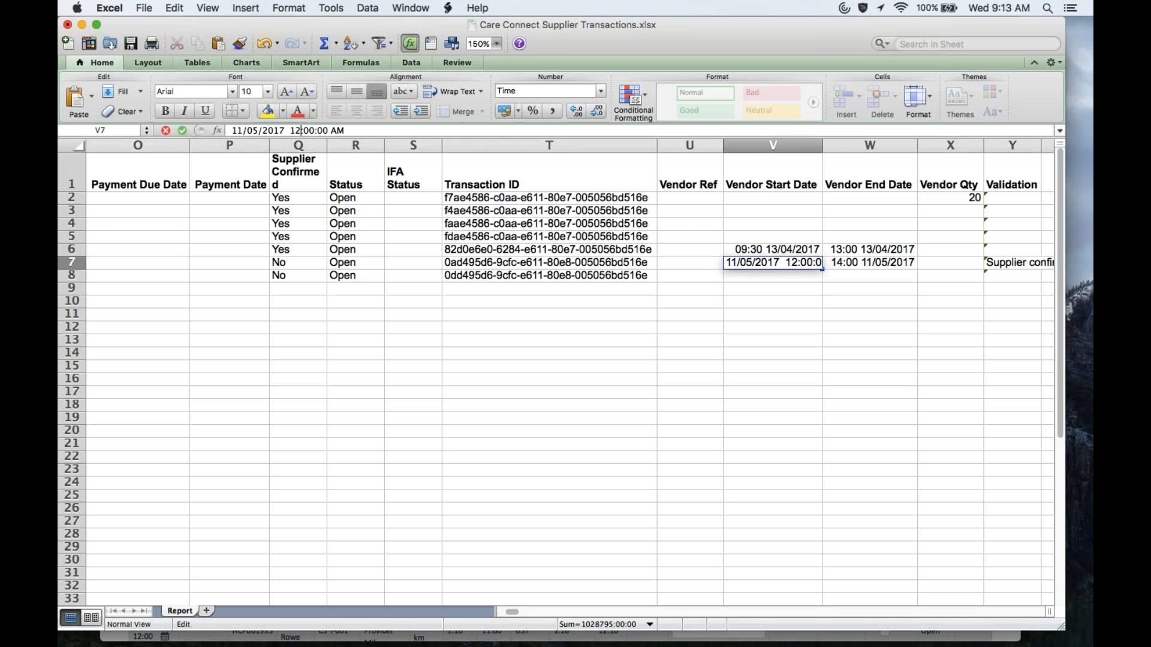
key(BackSpace)
text(P)
key(Return)
Step: Set row 7's Supplier Confirmed cell Q7 to Yes
key(Up)
key(Right)
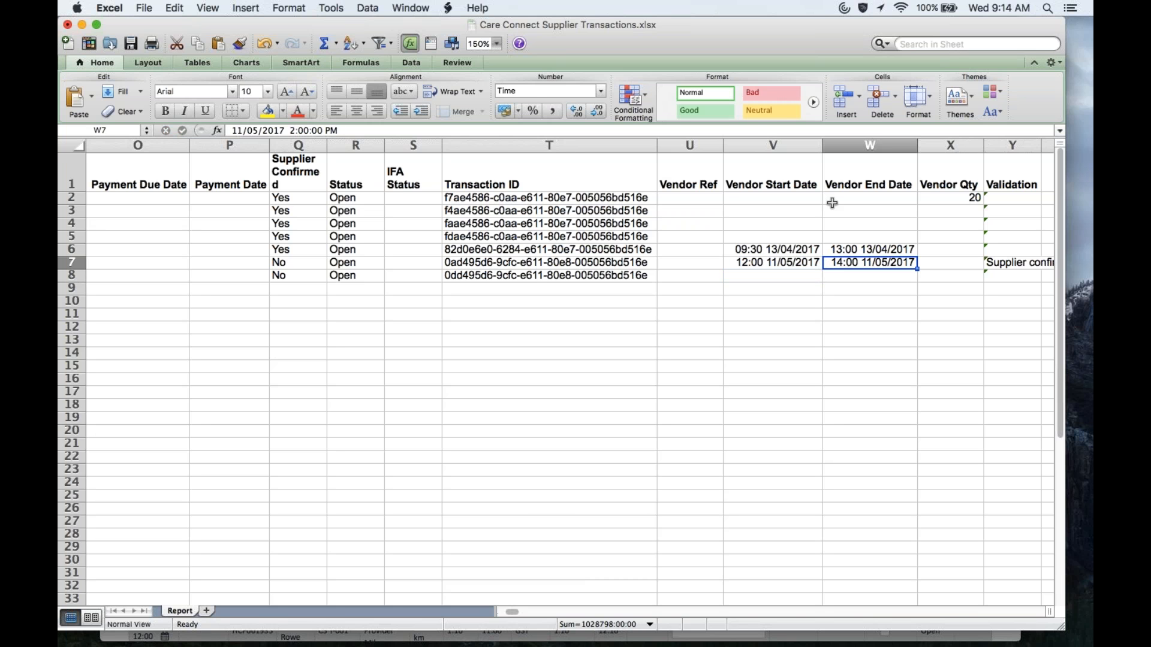
key(Left)
key(Left)
key(Left)
key(Left)
key(Left)
key(Left)
text(Yes)
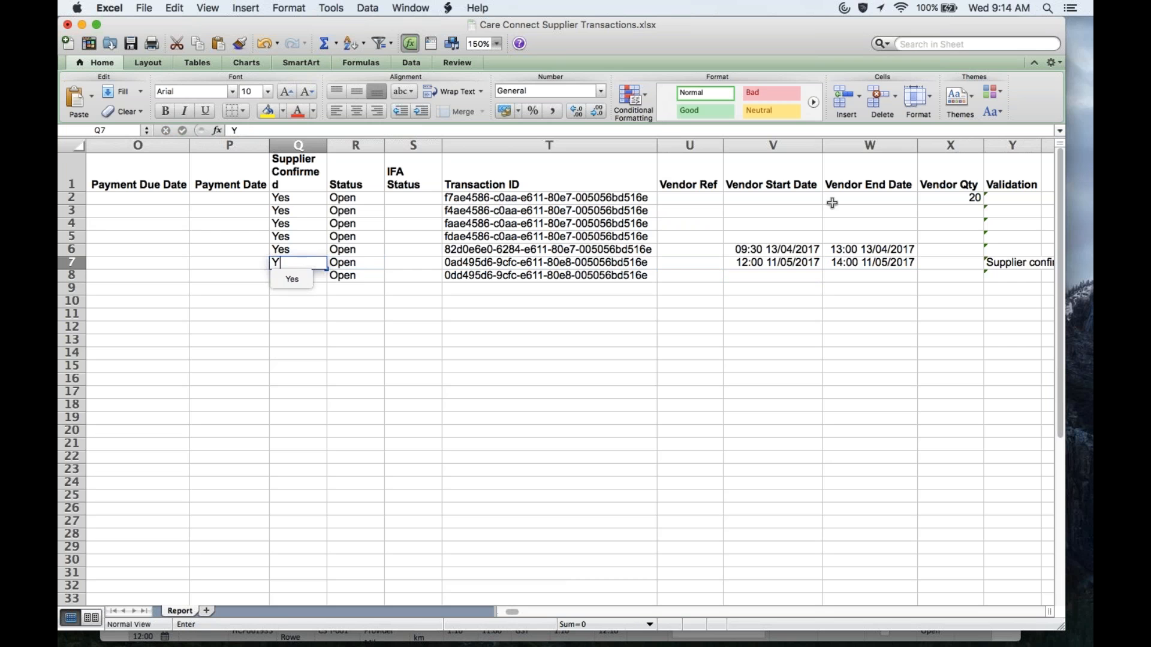
key(Return)
key(Left)
key(Left)
key(Left)
key(Left)
key(Left)
key(Left)
key(Left)
key(Left)
key(Left)
key(Left)
key(Left)
key(Left)
key(Left)
key(Left)
key(Left)
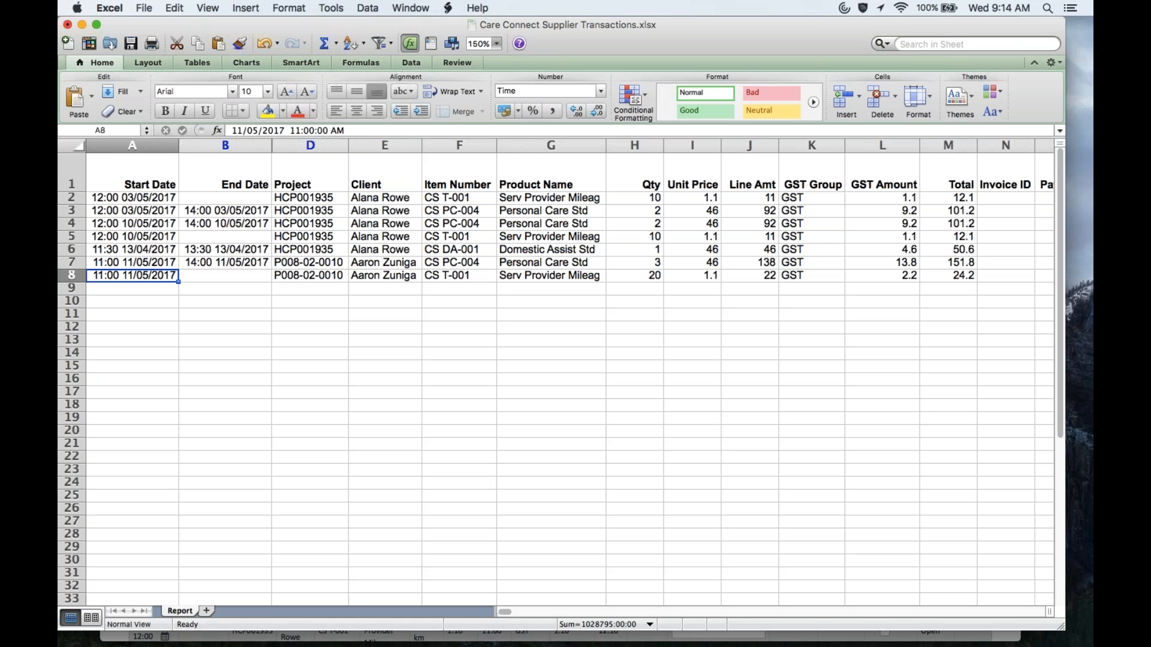
Step: Copy row 8's start date from A8 into vendor start cell V8
key(super+c)
key(Right)
key(Right)
key(Right)
key(Right)
key(Right)
key(Right)
key(Right)
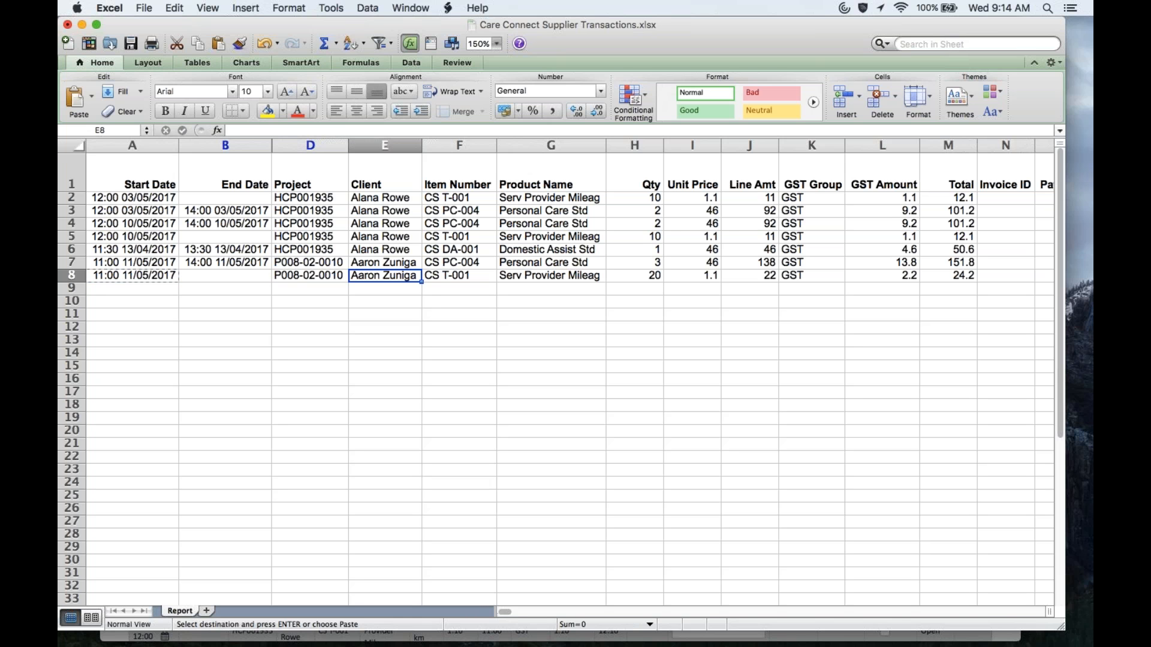
key(Right)
key(Right)
key(Right)
key(Right)
key(Right)
key(Right)
key(Right)
key(Right)
key(Right)
key(Right)
key(Right)
key(Right)
key(Right)
key(Right)
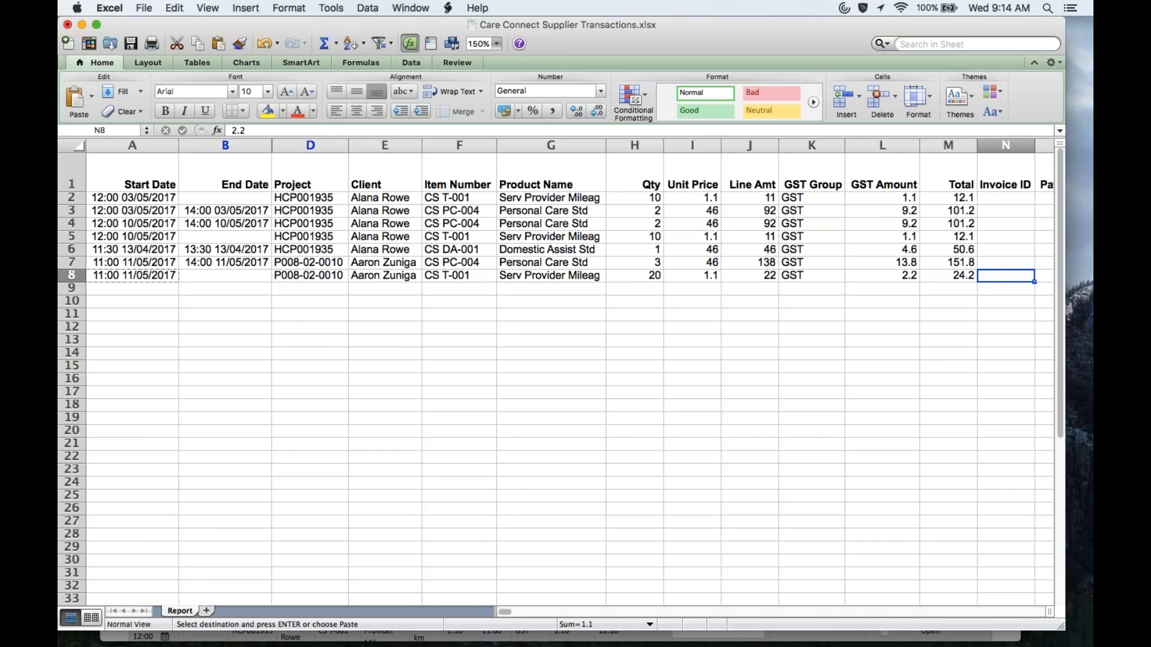
key(Left)
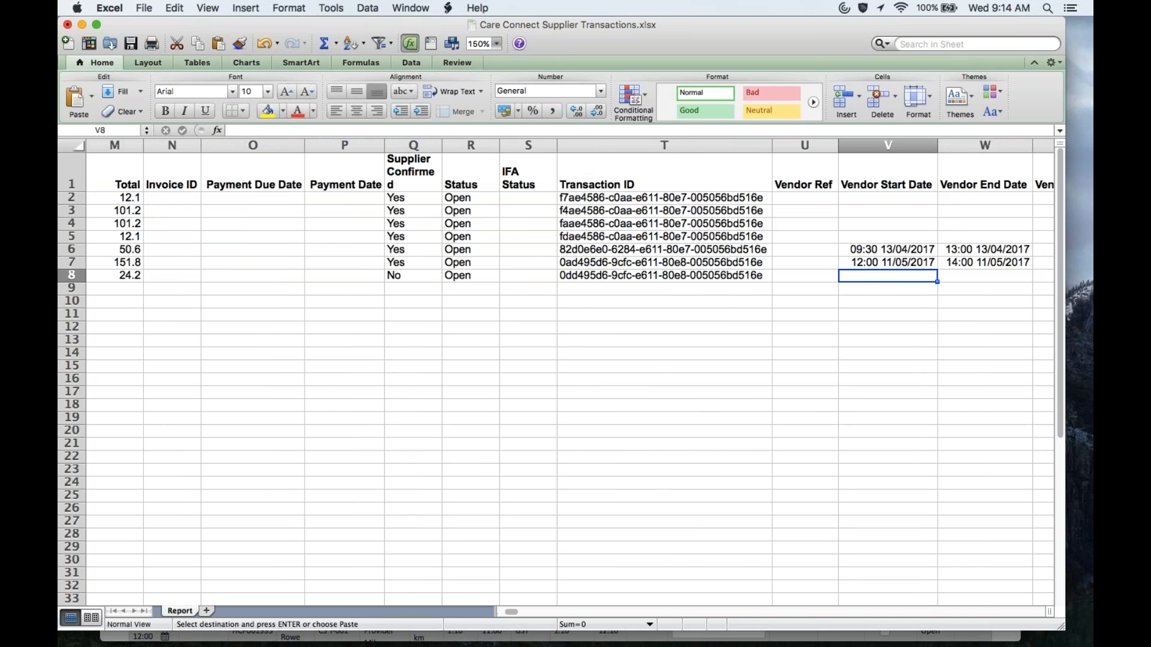
key(super+v)
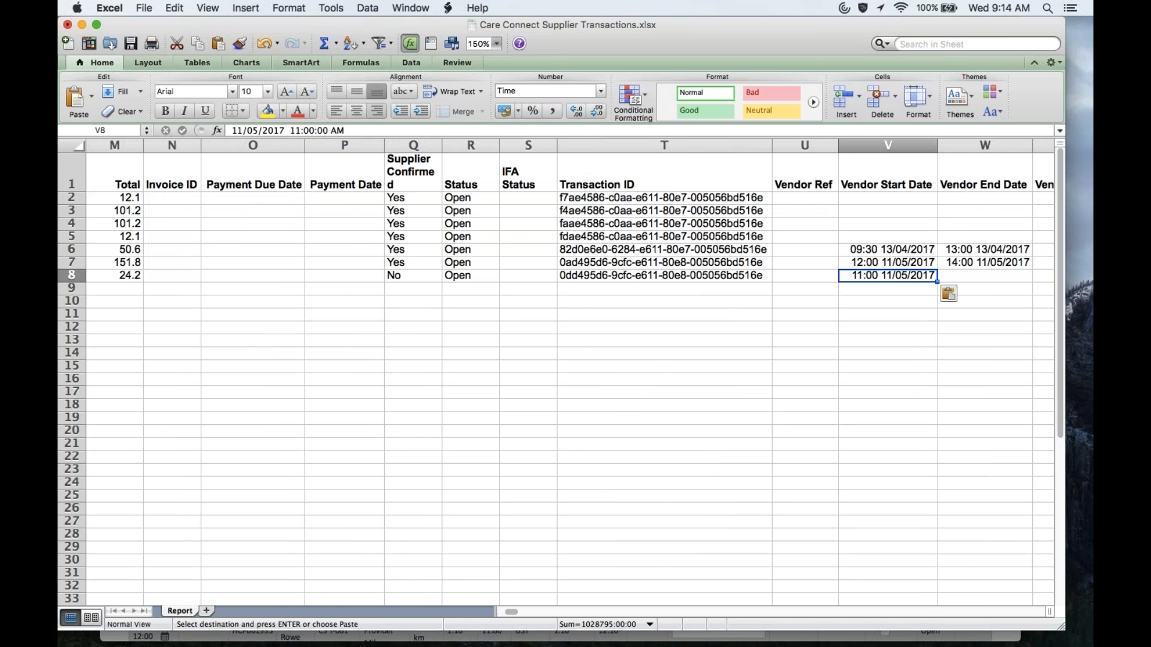
Step: Change V8's vendor start time to 12:00 PM
click(300, 130)
key(BackSpace)
text(2)
key(Right)
key(Right)
key(Right)
key(Right)
key(Right)
key(Right)
key(BackSpace)
key(BackSpace)
text(PM)
key(Return)
Step: Set row 8's Supplier Confirmed cell Q8 to Yes
key(Left)
key(Left)
key(Left)
key(Left)
key(Left)
key(Left)
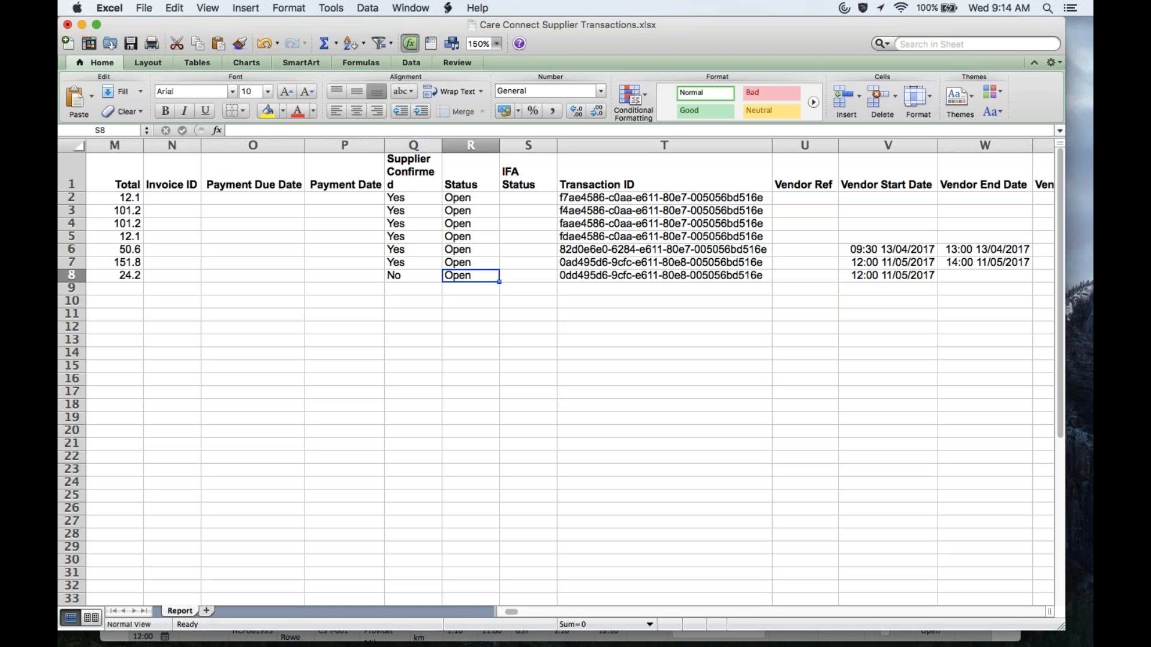
key(Right)
text(Yes)
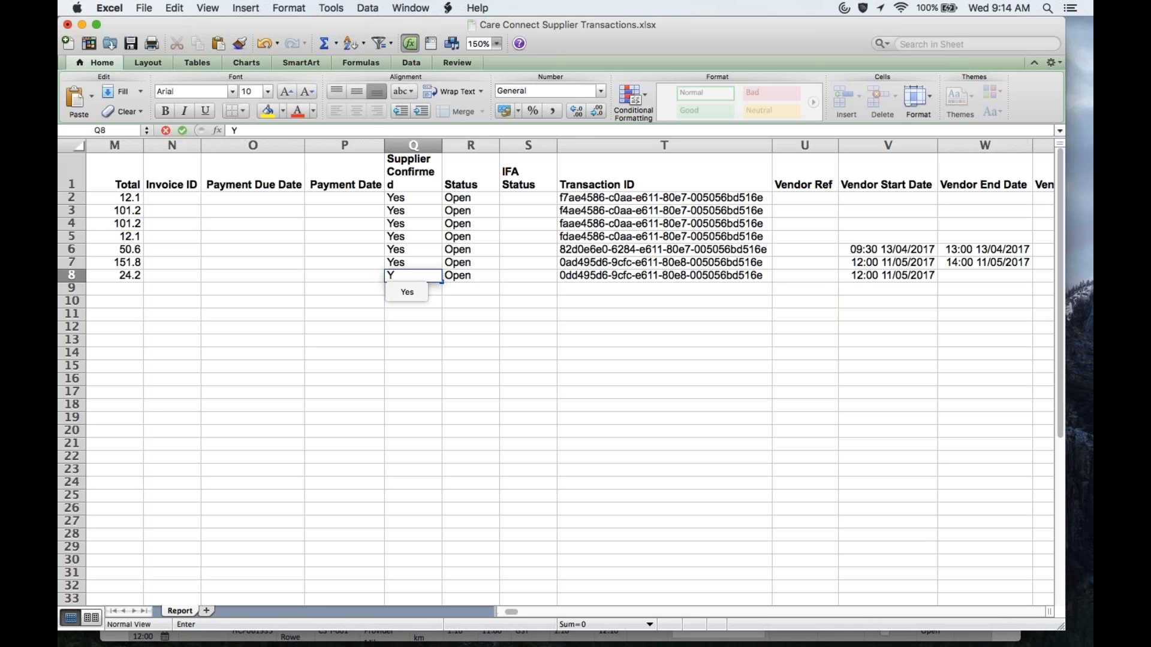
key(Return)
key(Left)
key(Left)
key(Left)
key(Left)
key(Left)
key(Left)
key(Left)
key(Left)
key(Left)
key(Left)
key(Left)
key(Left)
key(Left)
key(Left)
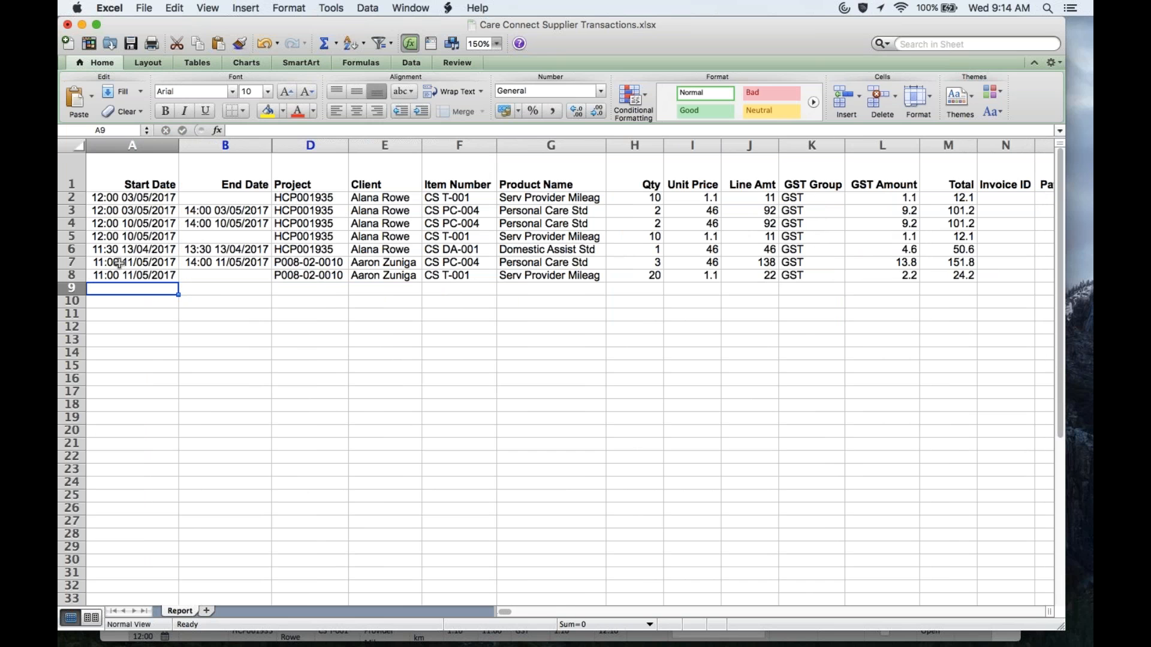
Step: Duplicate row 7 into row 9 as a new entry
click(72, 262)
key(super+c)
click(104, 288)
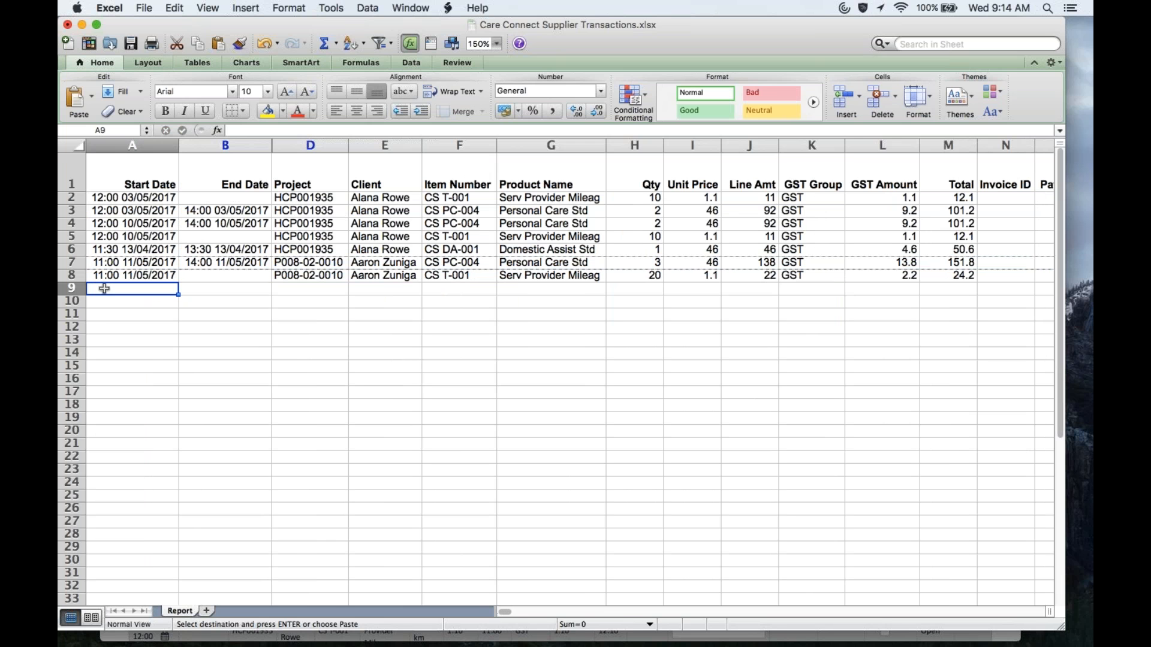
key(super+v)
Step: Copy row 9's start and end dates into vendor columns V9:W9
click(109, 288)
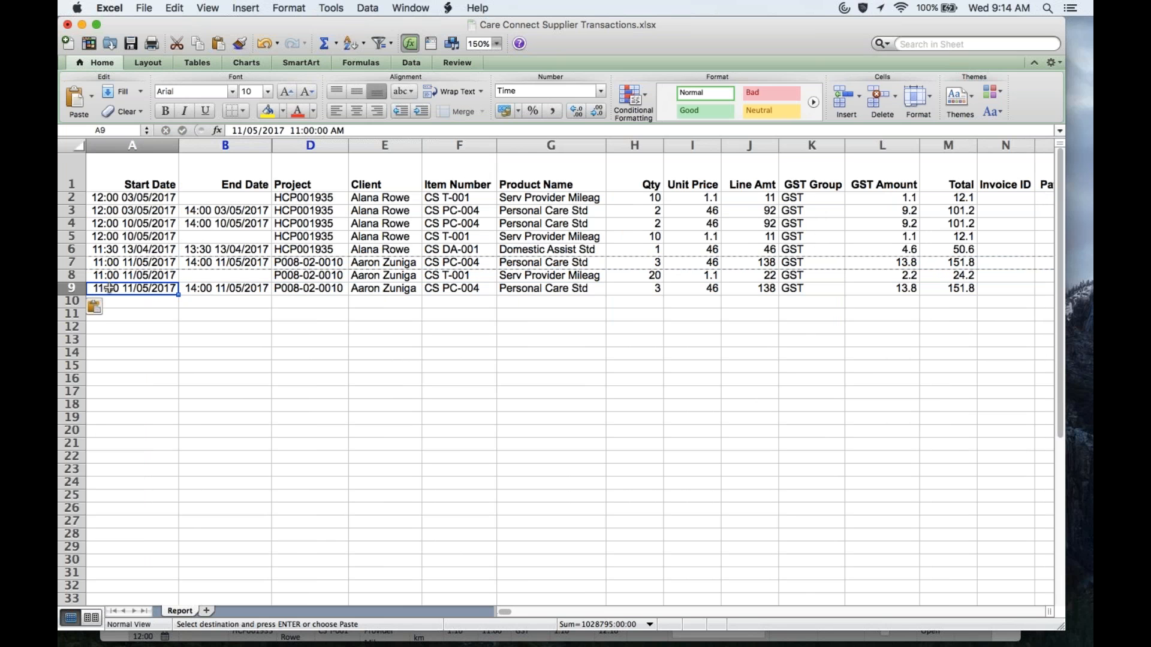
drag(133, 288, 202, 283)
key(Right)
key(Right)
key(Right)
key(Right)
key(Right)
key(Right)
key(Right)
key(Right)
key(Right)
key(Right)
key(Right)
key(Right)
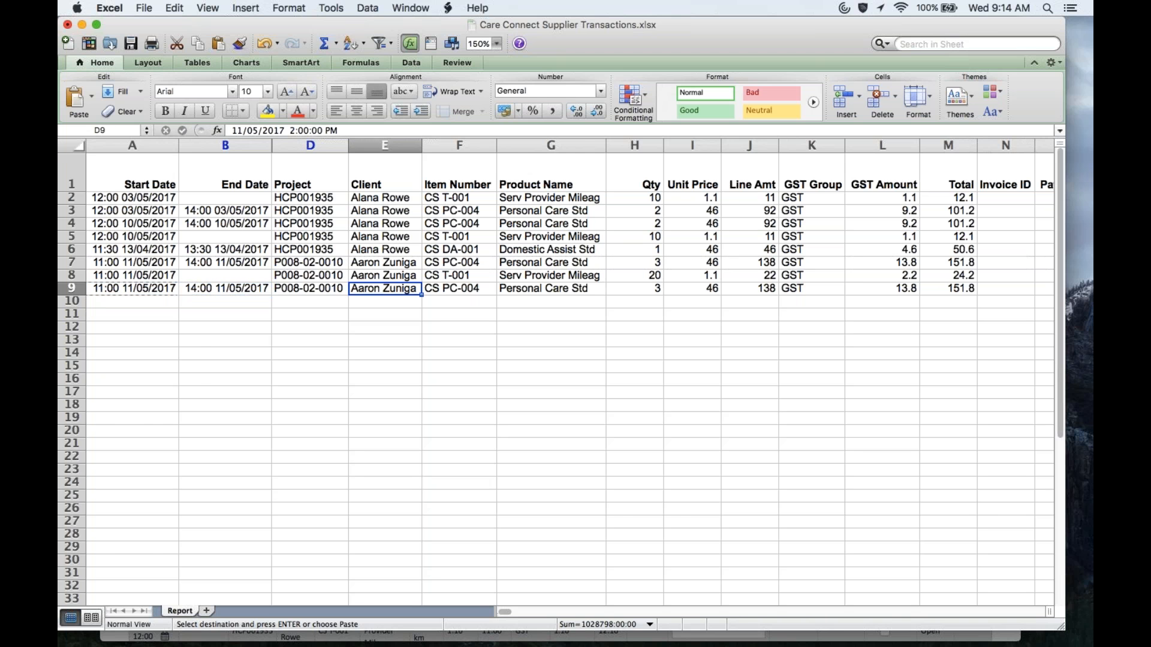
key(Right)
key(Right)
key(Right)
key(Right)
key(Right)
key(Right)
key(Right)
key(Right)
key(Right)
key(Right)
key(Right)
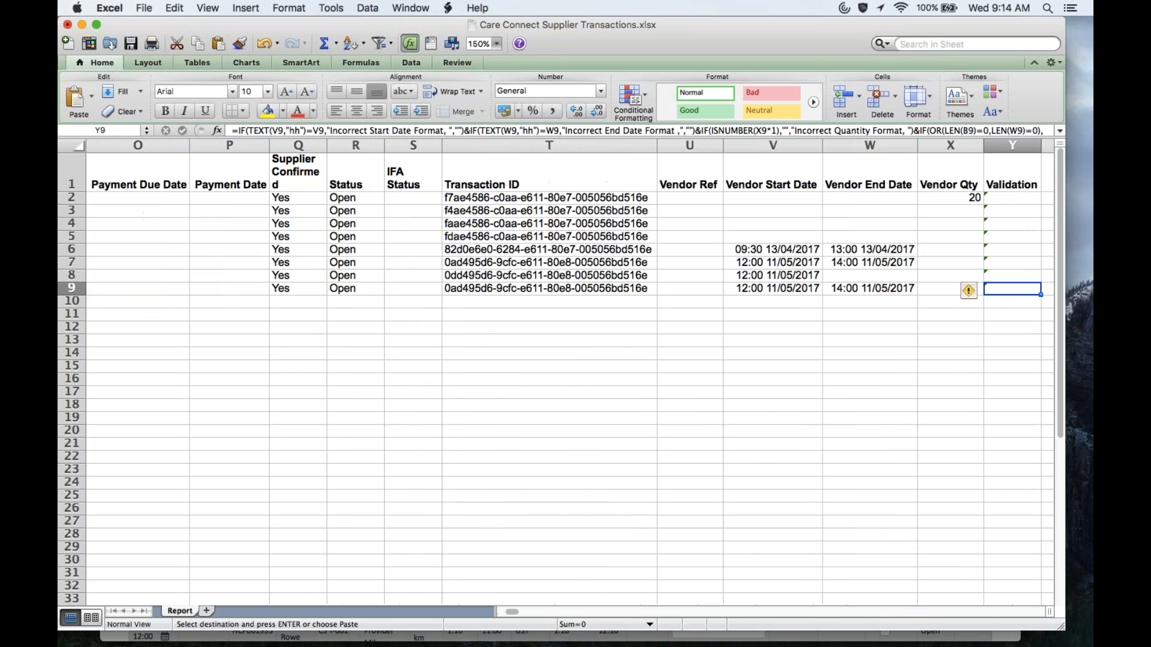
key(Left)
key(Left)
key(Left)
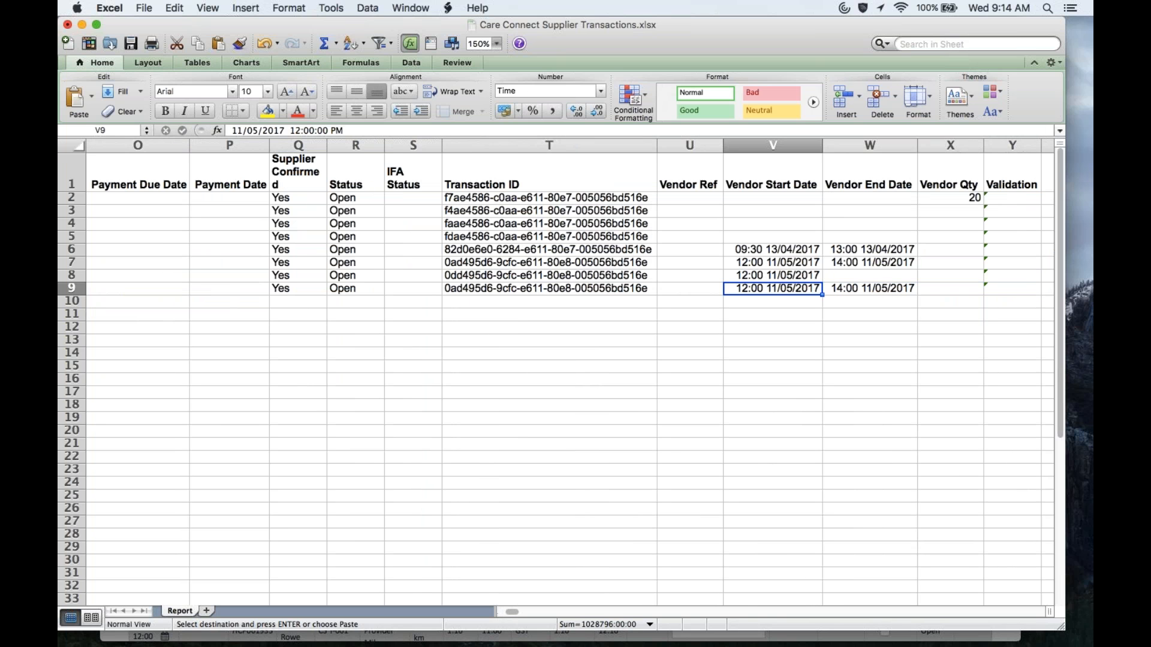
key(super+v)
Step: Clear the duplicated Transaction ID in T9
key(Left)
key(Left)
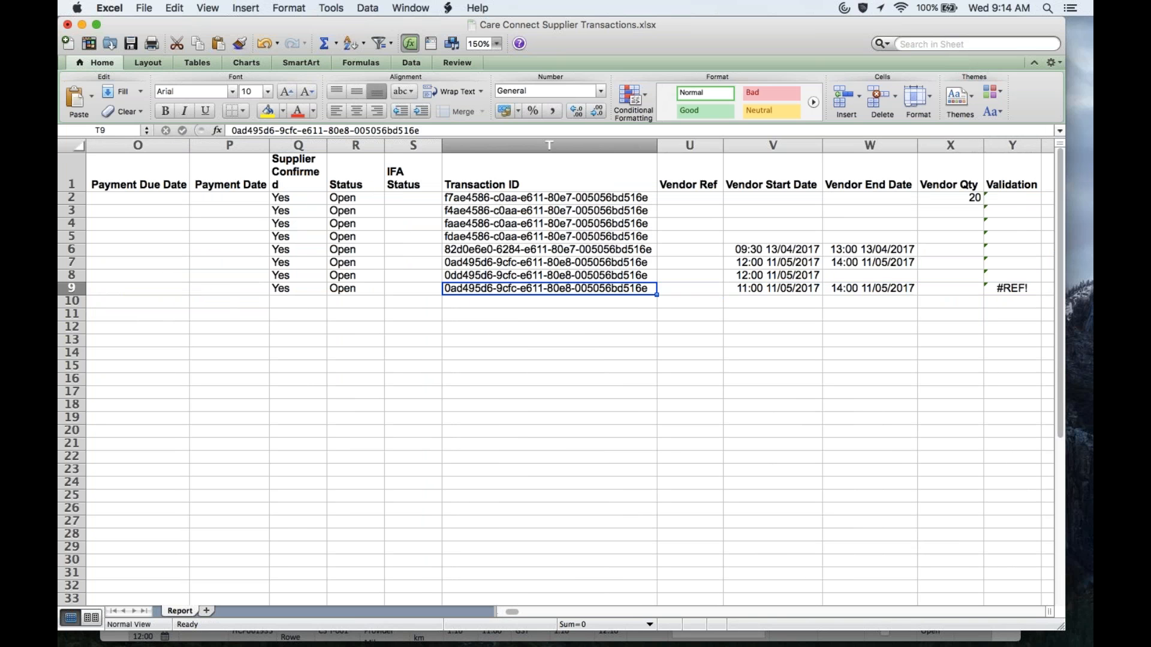
key(BackSpace)
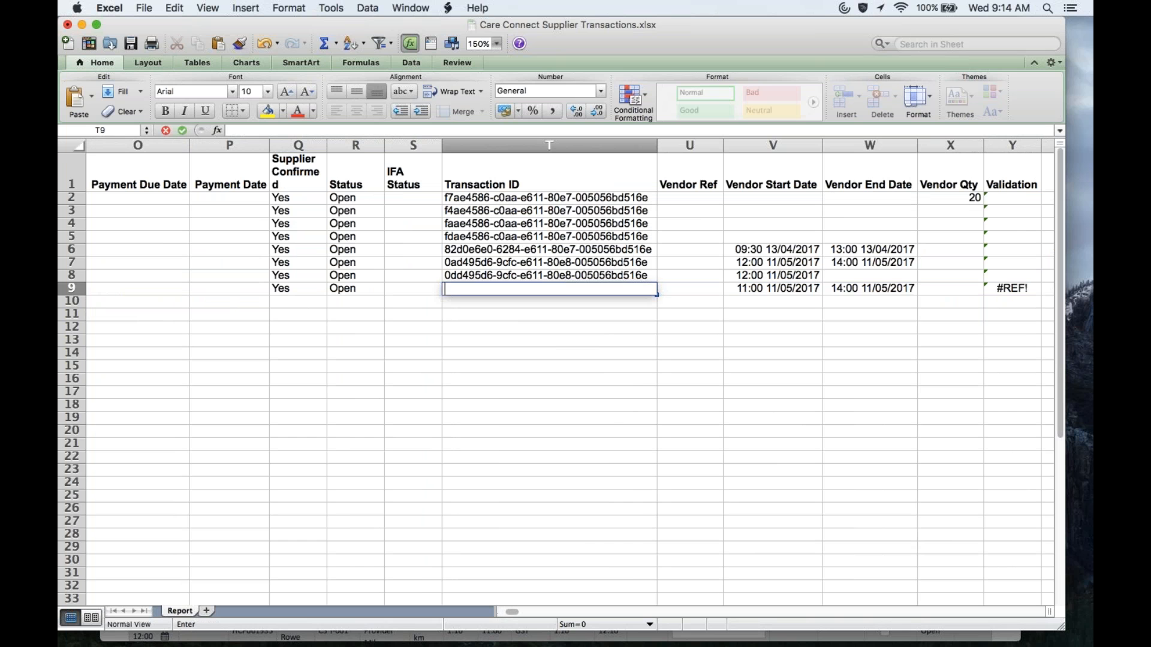
key(Left)
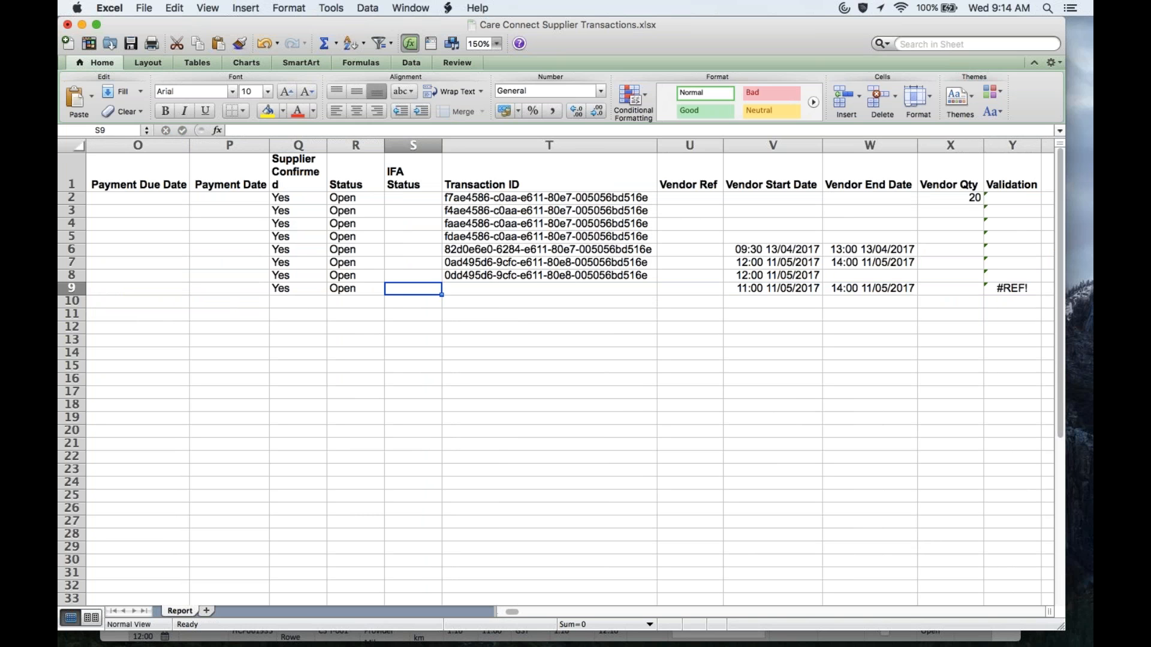
key(Left)
key(Left)
key(Left)
key(Left)
key(Left)
key(Left)
key(Left)
key(Left)
key(Left)
key(Left)
key(Left)
key(Left)
key(Left)
key(Left)
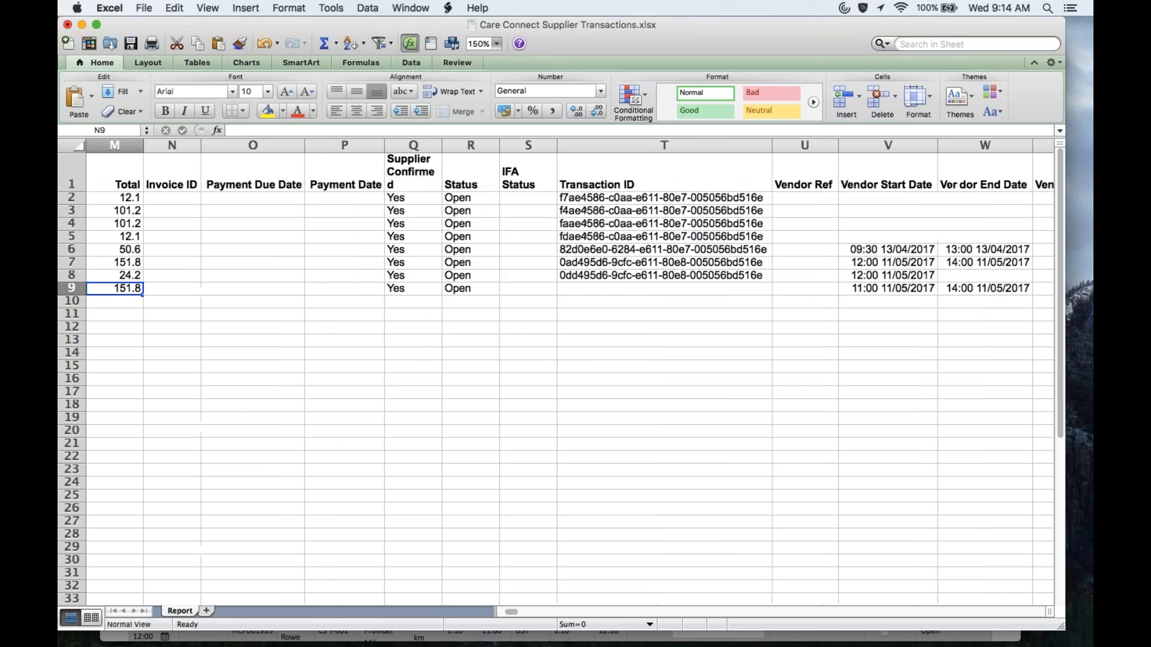
Step: Change row 9's vendor start date to 11:00 on 12/05/2017
key(Left)
key(Left)
key(Right)
key(Right)
key(Right)
key(Right)
key(Right)
key(Right)
key(Right)
key(Right)
key(Right)
key(Right)
key(Right)
key(Right)
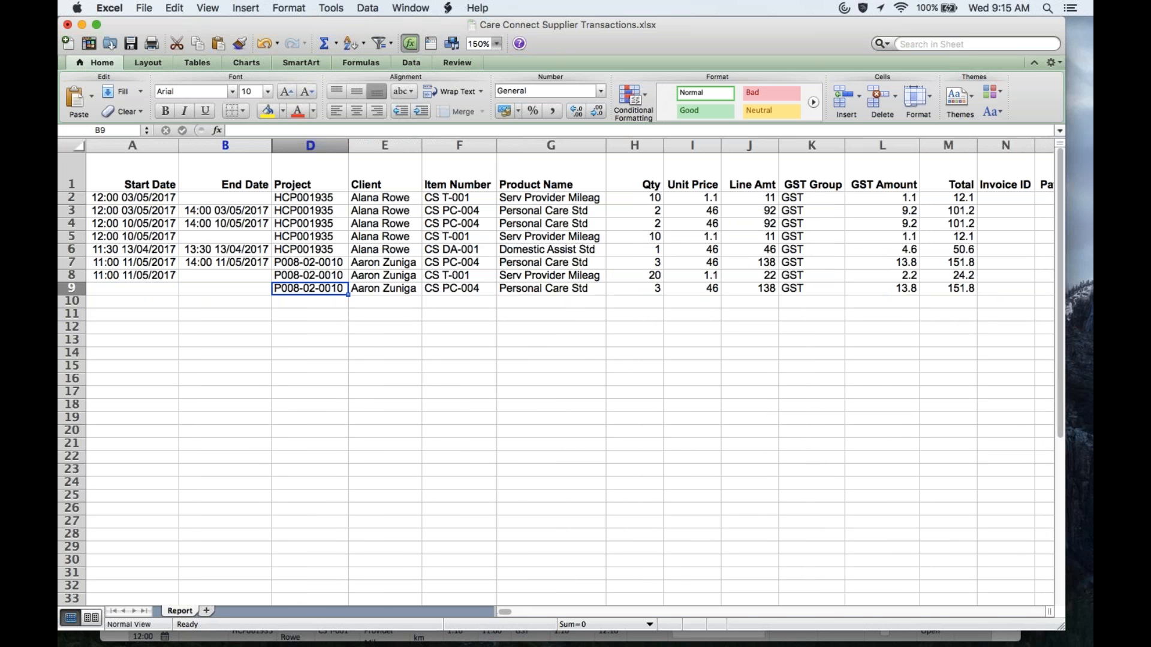
key(Right)
key(Right)
key(Right)
key(Right)
key(Right)
key(Right)
key(Right)
key(Right)
key(Right)
key(Right)
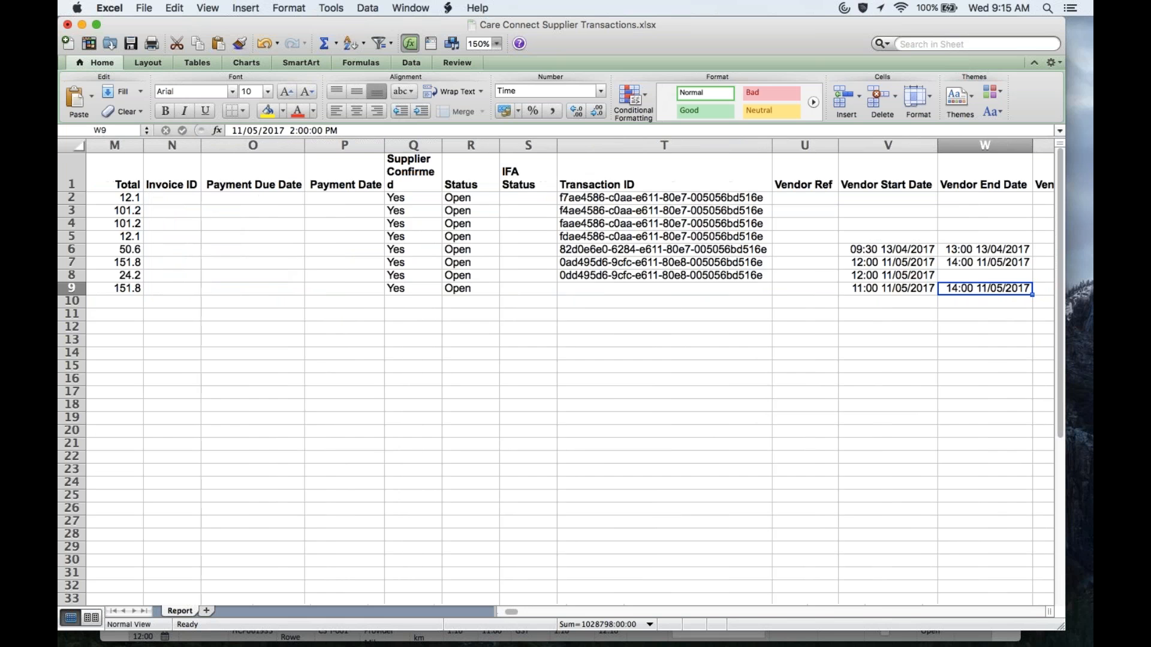
key(Left)
key(Left)
key(Left)
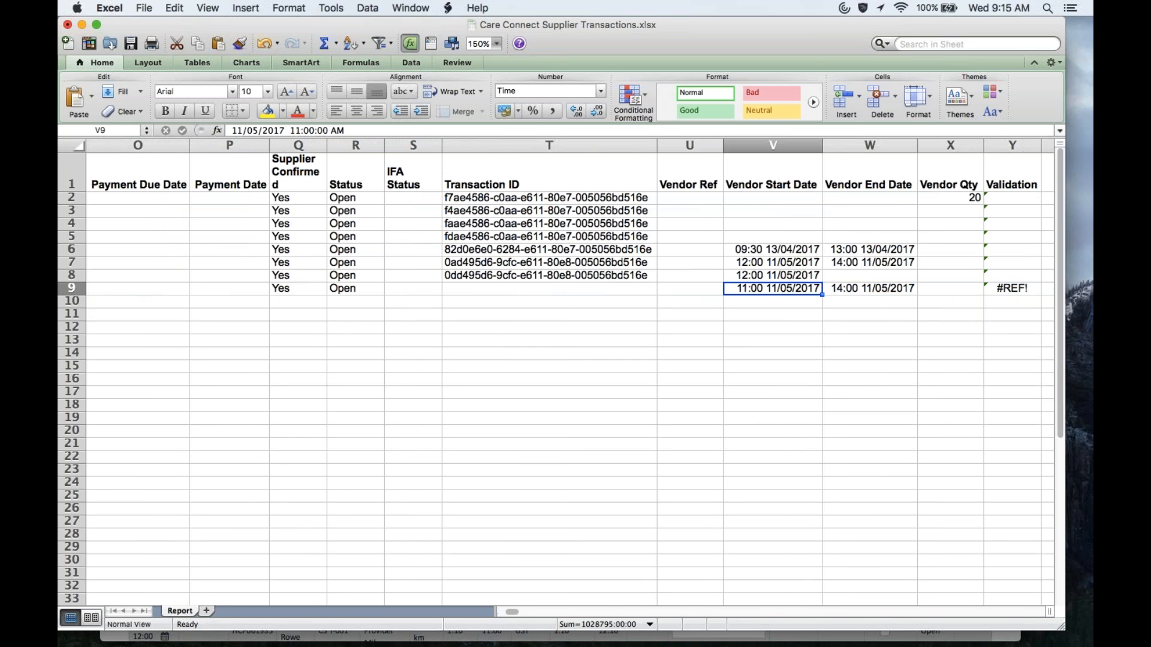
click(244, 130)
key(BackSpace)
text(2)
key(Return)
Step: Change row 9's vendor end date to 14:00 on 12/05/2017 and review the row
key(Right)
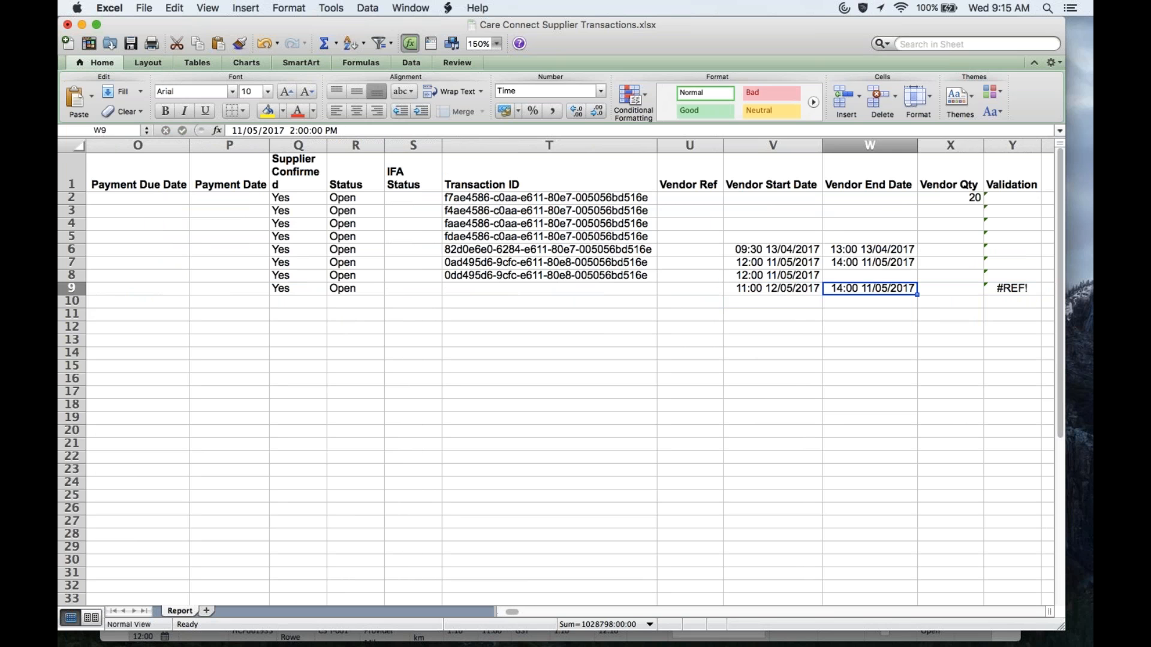
click(245, 130)
key(BackSpace)
text(2)
key(Return)
key(Left)
key(Left)
key(Left)
key(Left)
key(Left)
key(Left)
key(Right)
key(Right)
key(Right)
key(Right)
key(Right)
key(Right)
key(Right)
key(Right)
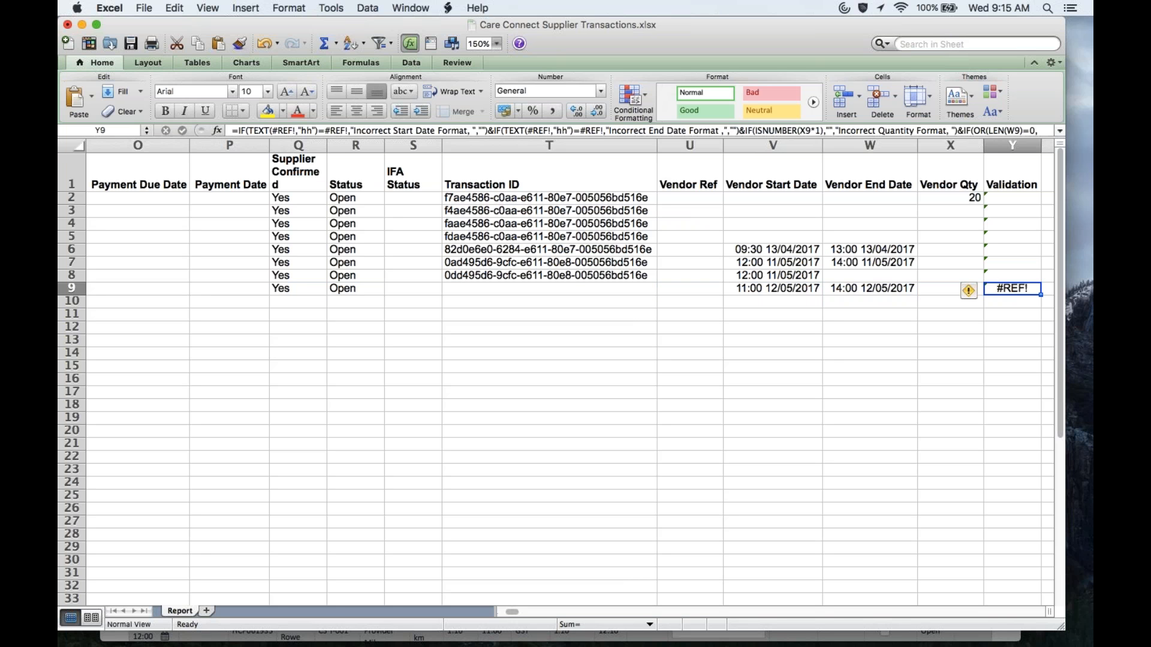
key(Left)
key(Left)
key(Left)
key(Left)
key(Left)
key(Left)
key(Right)
key(Left)
key(Left)
key(Left)
key(Left)
key(Left)
key(Left)
key(Left)
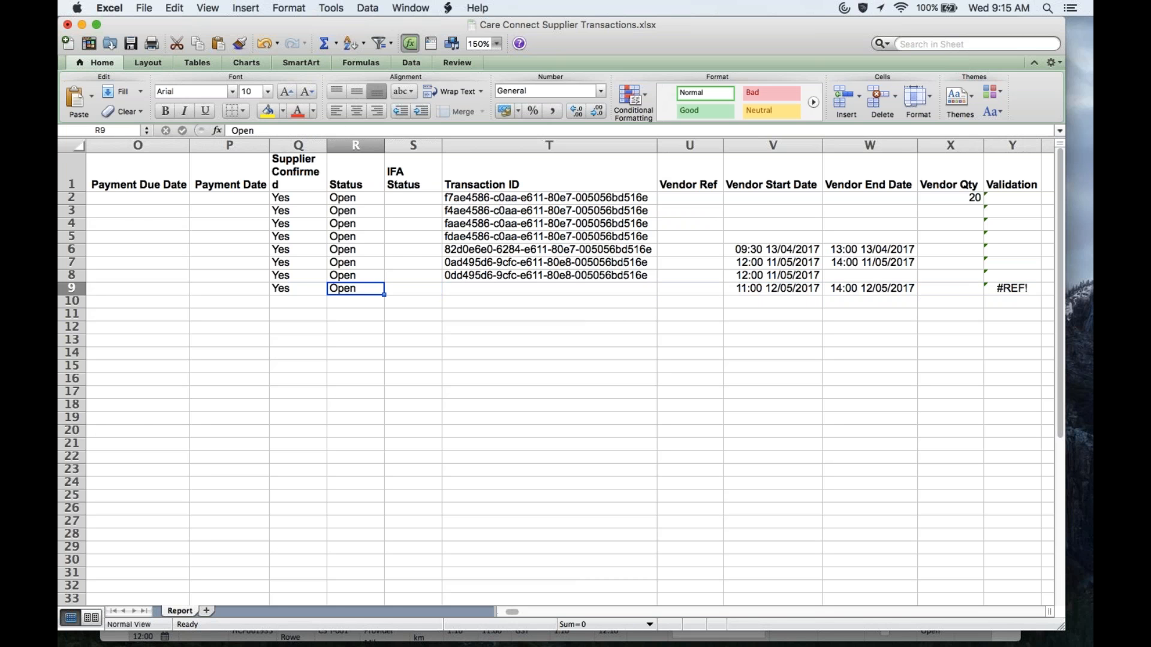
key(Left)
key(Left)
key(Left)
key(Left)
key(Left)
key(Left)
key(Left)
key(Left)
key(Left)
key(Left)
key(Left)
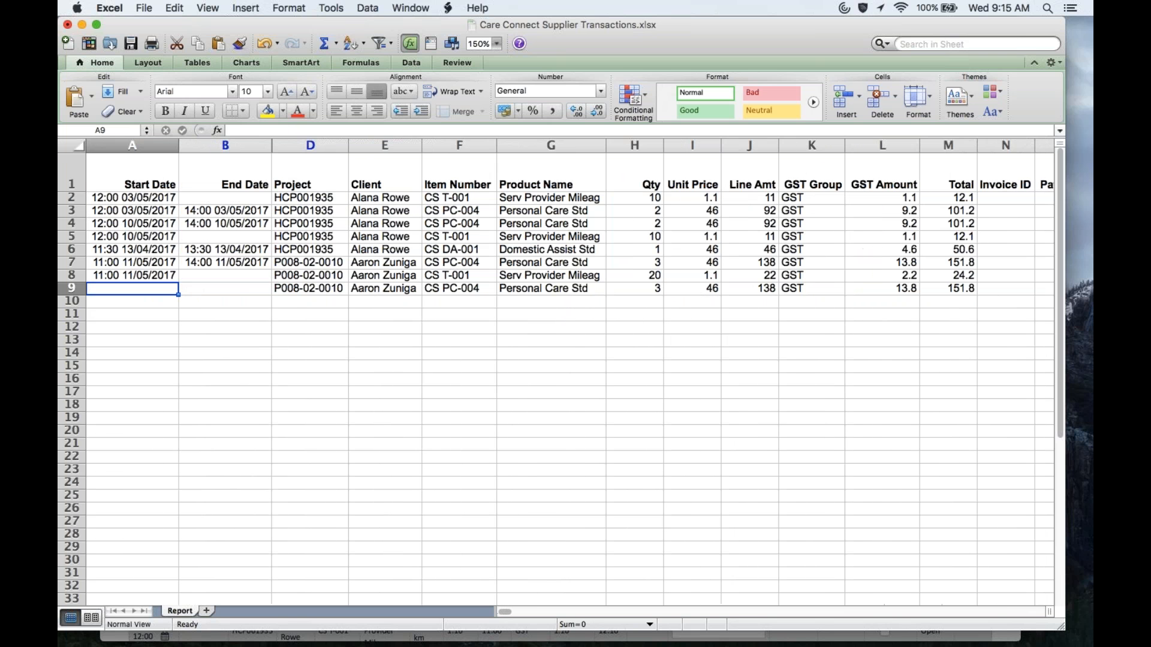
Step: Save and close the transactions workbook, then return to the supplier portal
click(131, 44)
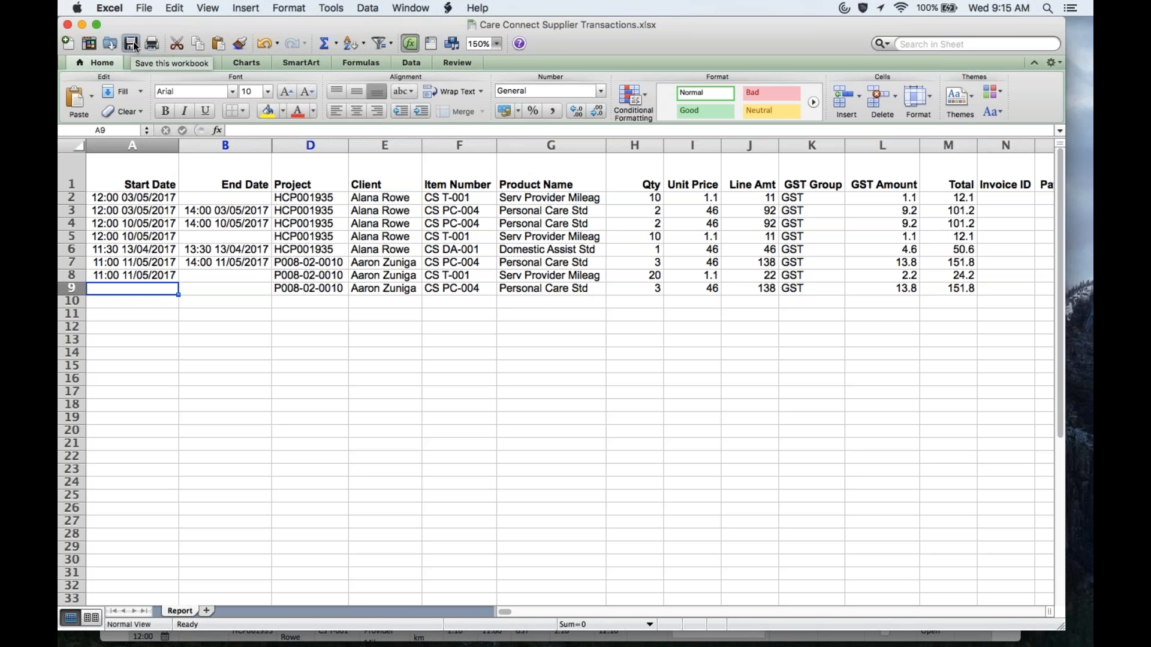
click(67, 25)
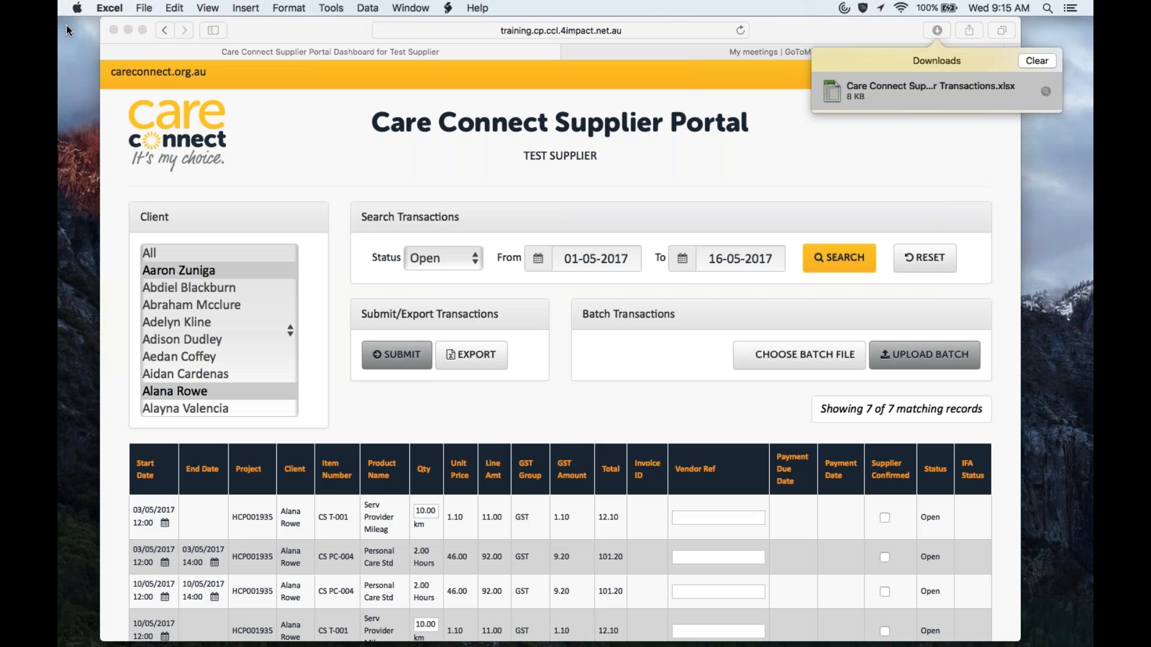
click(767, 201)
click(891, 154)
Step: Upload Care Connect Supplier Transactions.xlsx as the batch file
click(761, 355)
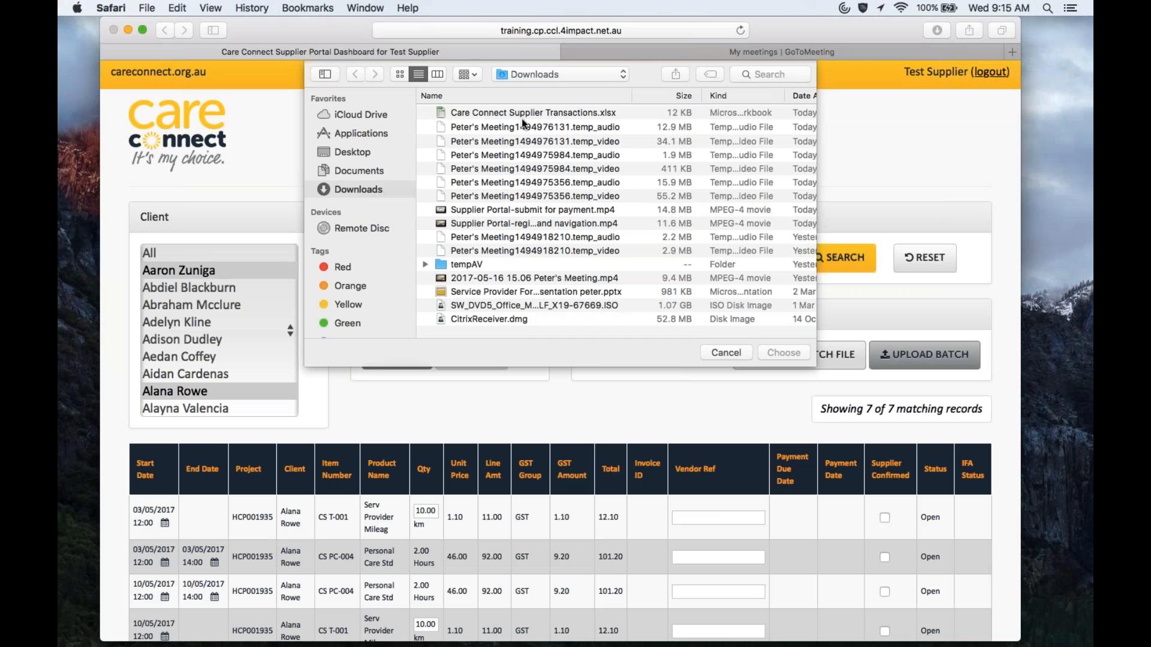
double_click(531, 113)
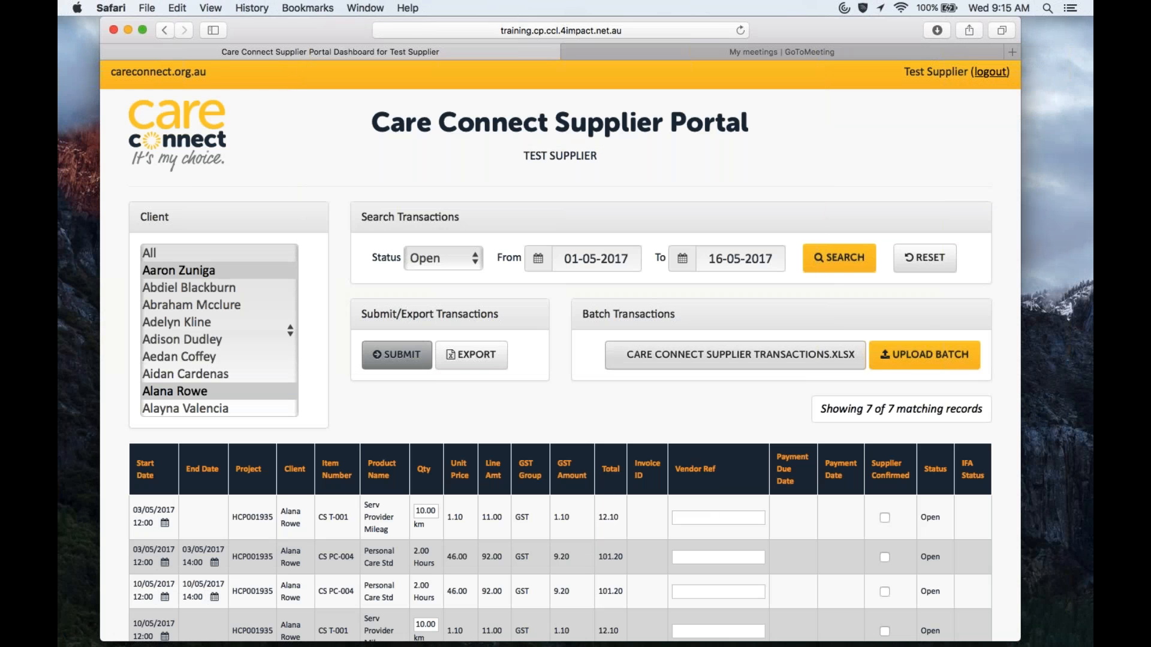
click(923, 358)
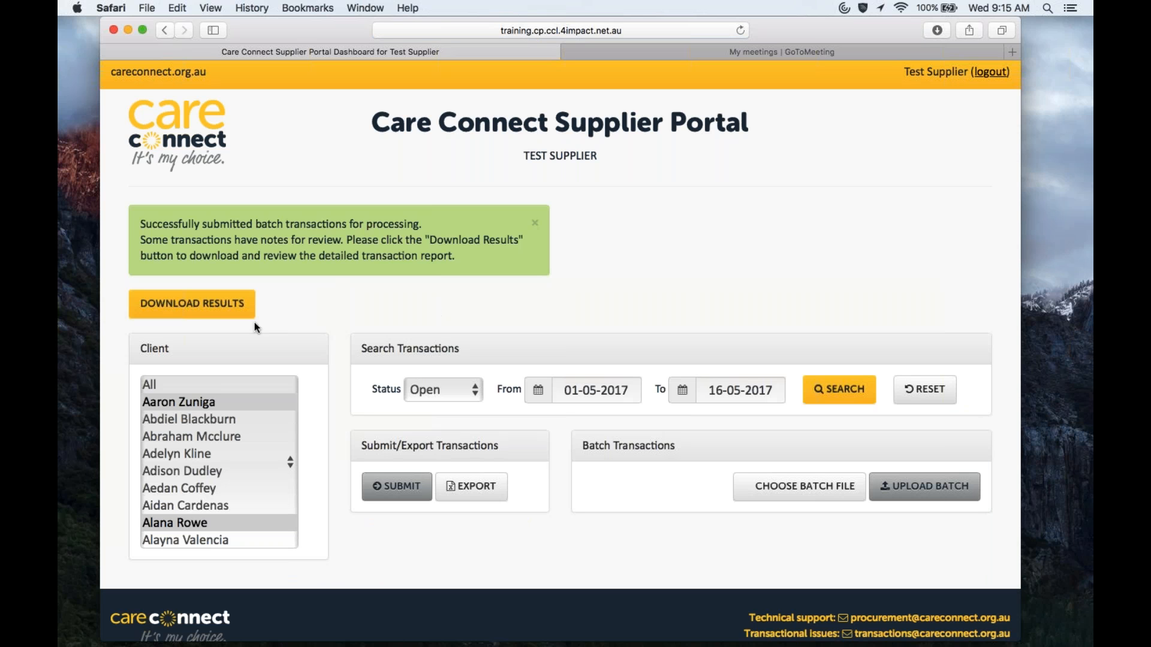
Step: Download the batch upload results report and show the downloaded files
click(202, 312)
click(937, 31)
Step: Open the Batch Transaction Upload Report, enlarge its window and zoom to 150%
double_click(899, 88)
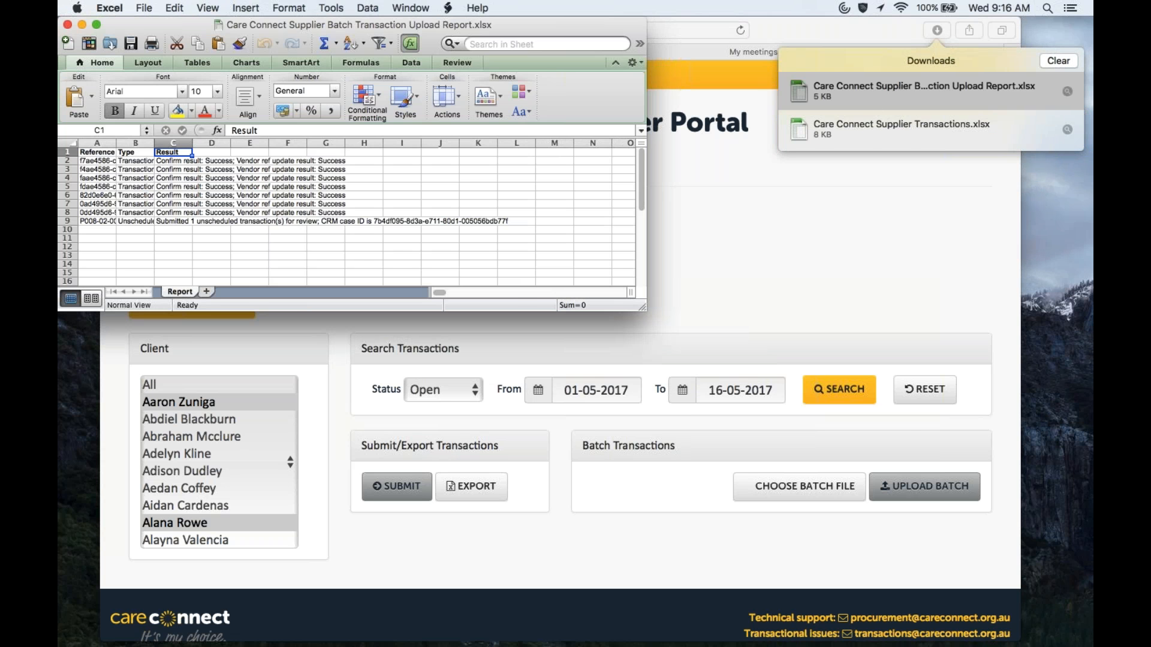
drag(642, 307, 1038, 534)
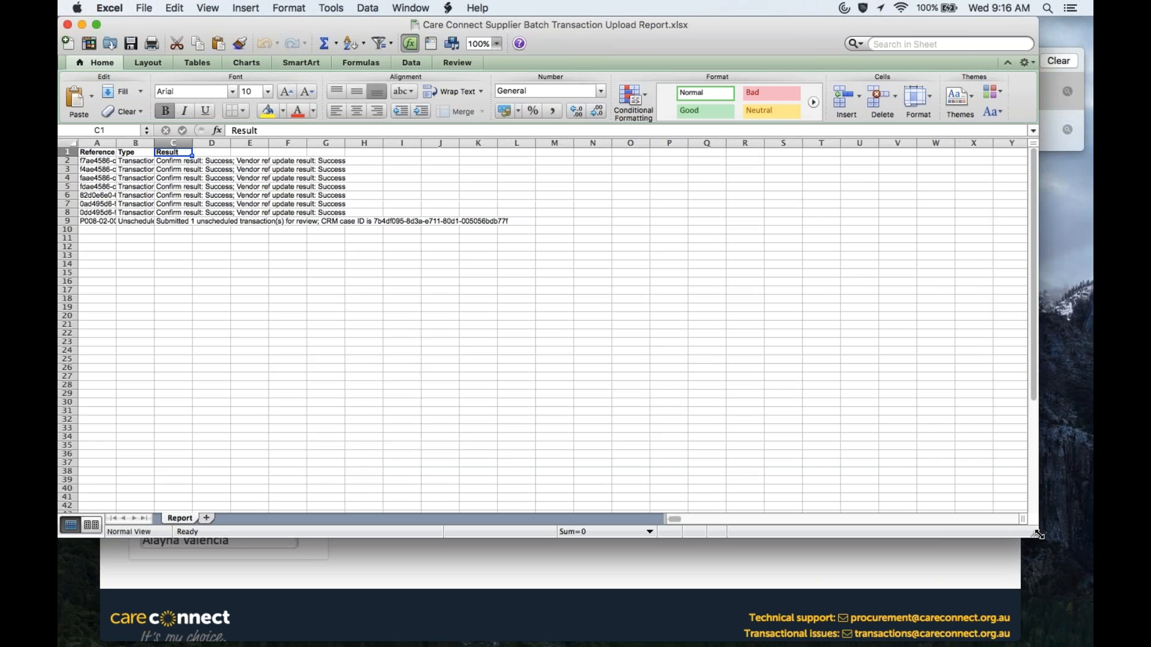
click(499, 49)
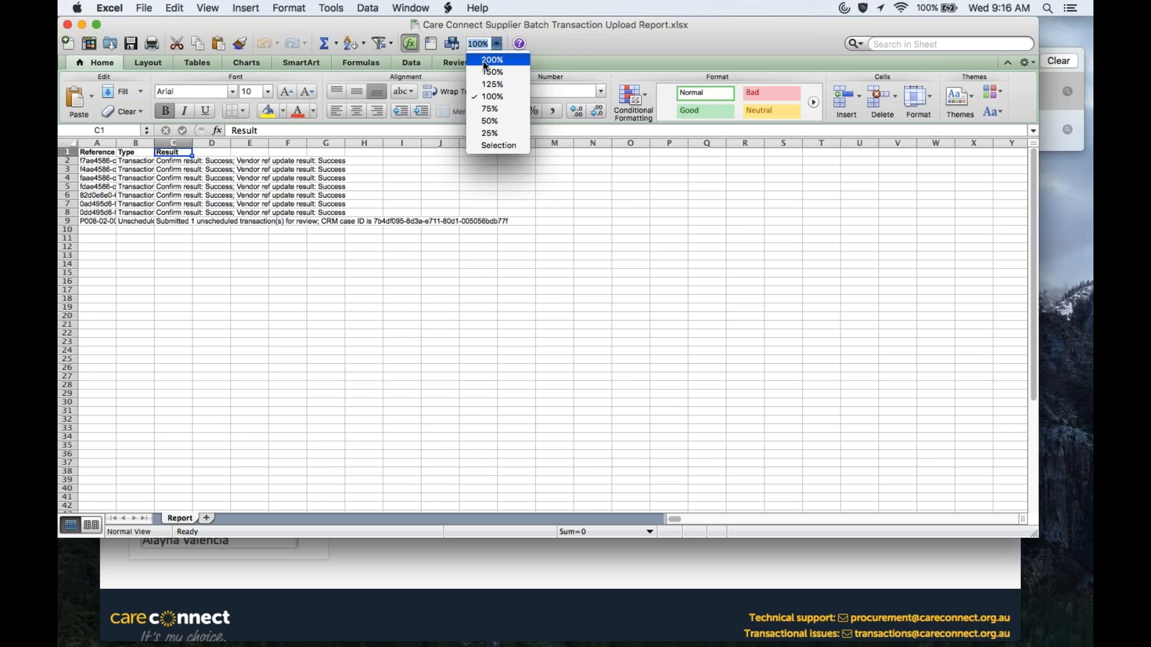
click(487, 74)
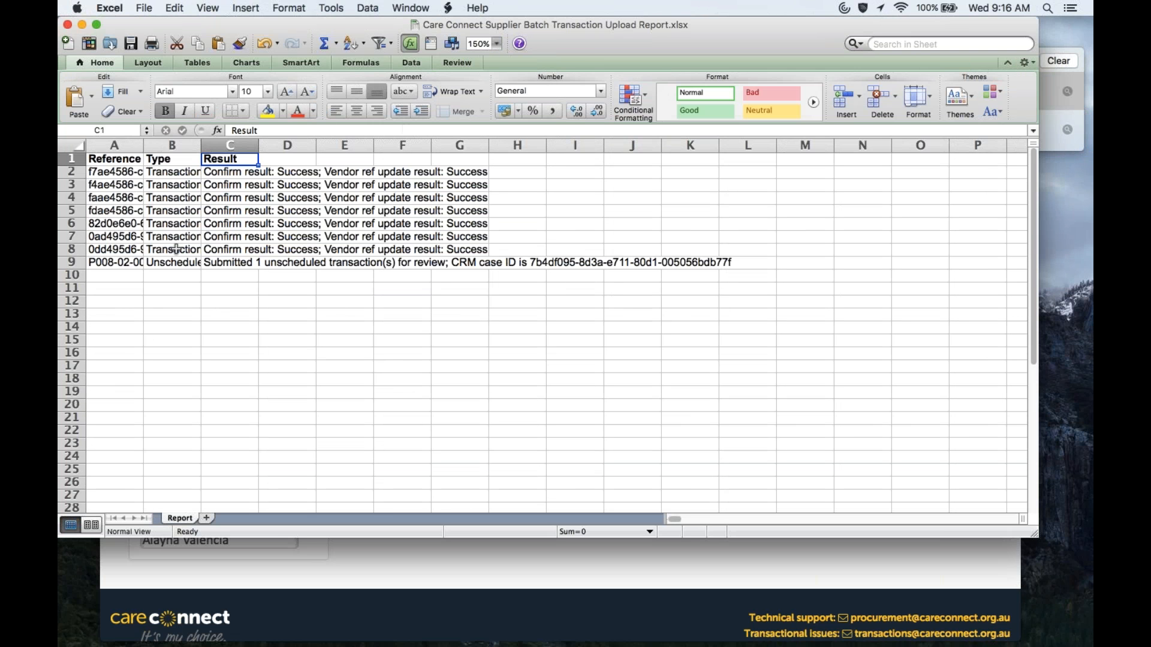
Step: Auto-fit columns A–C, review the results, then save and close the report
double_click(144, 145)
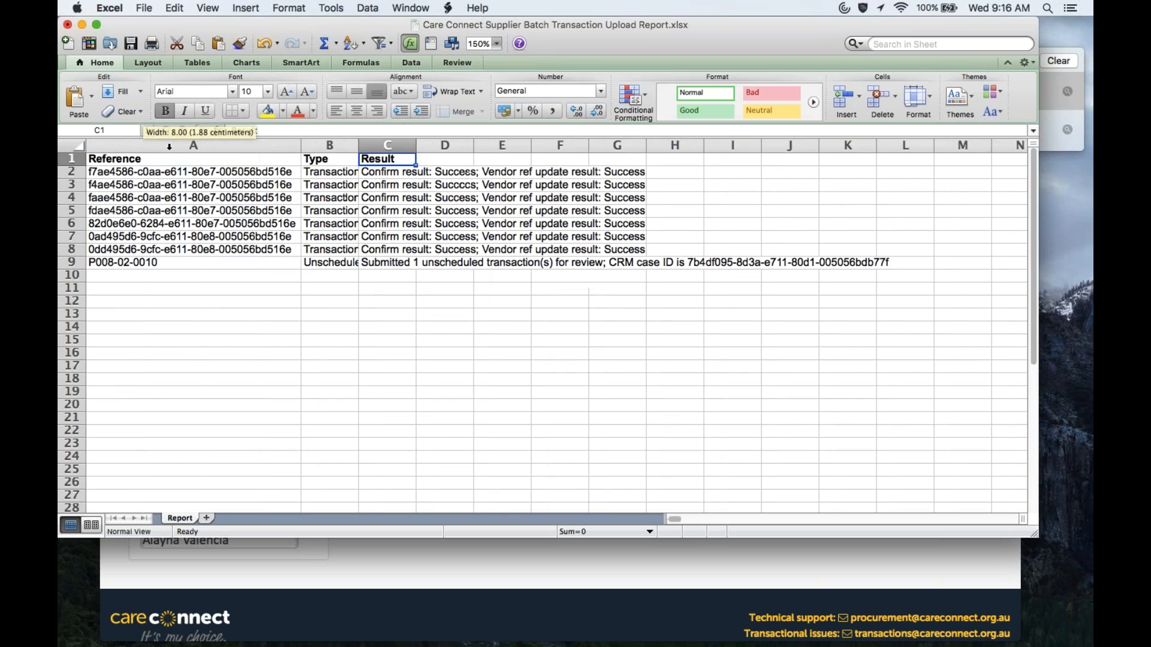
double_click(358, 145)
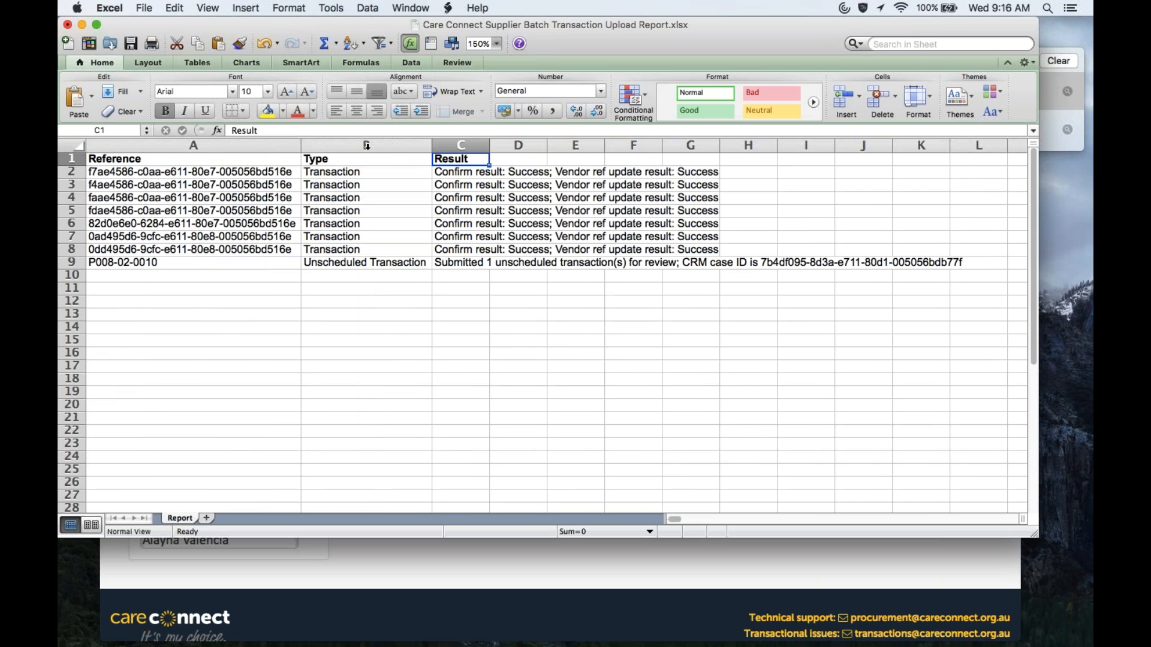
double_click(489, 145)
key(Return)
key(Down)
key(Down)
key(Down)
key(Down)
key(Down)
key(Down)
key(Down)
key(Left)
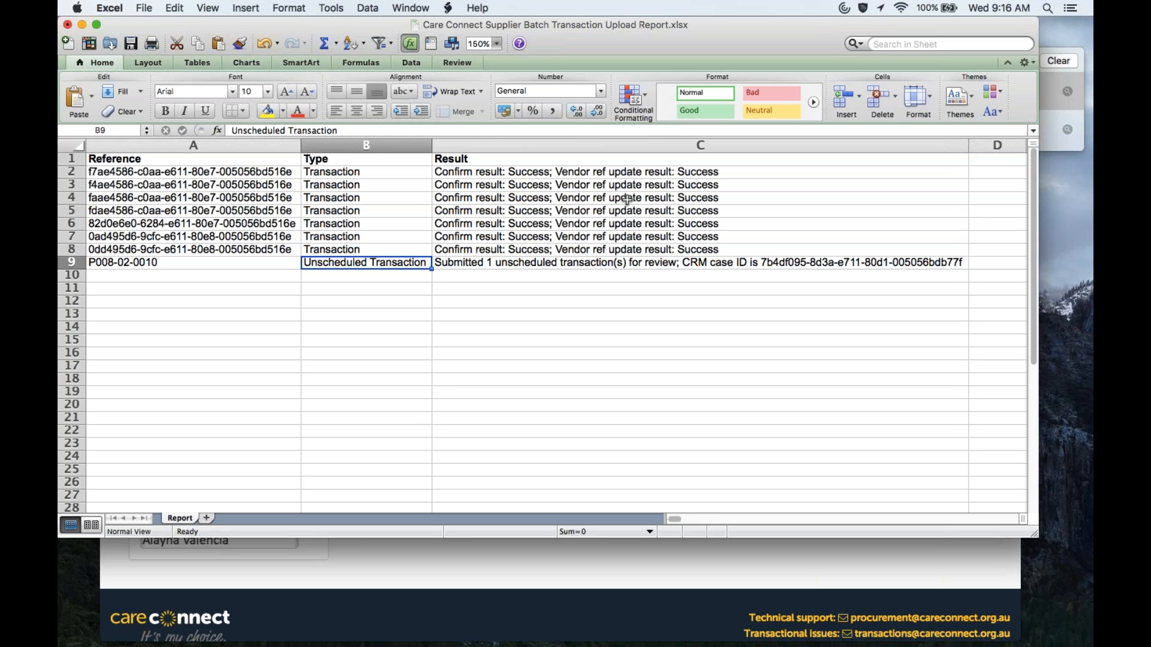
key(Left)
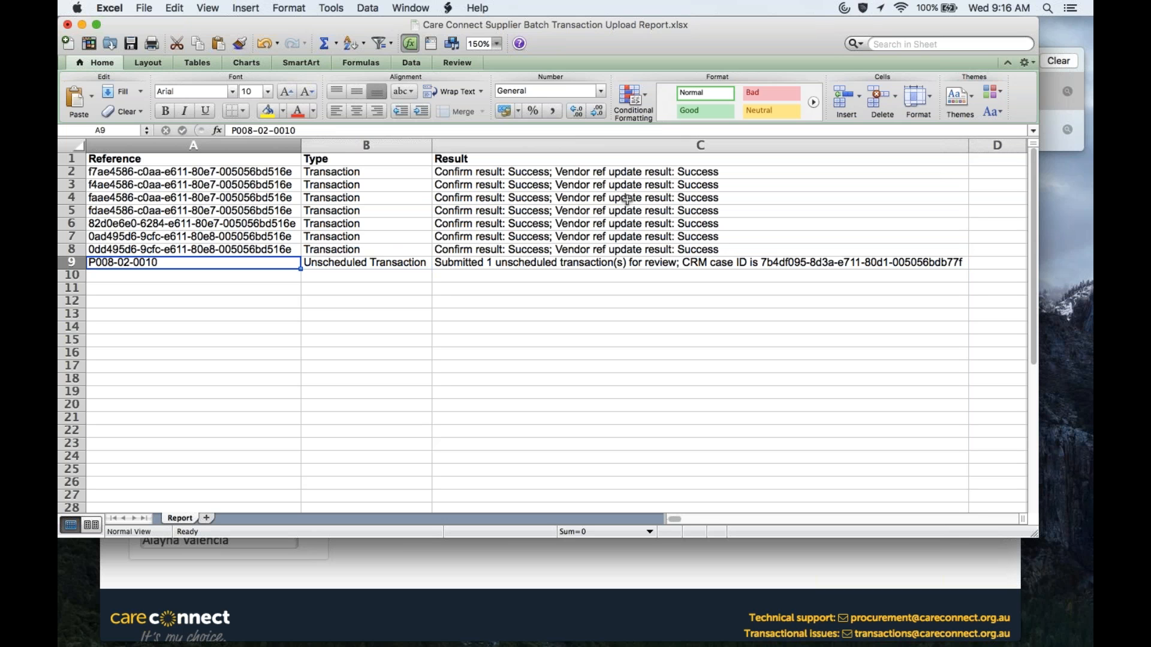
click(130, 44)
click(66, 25)
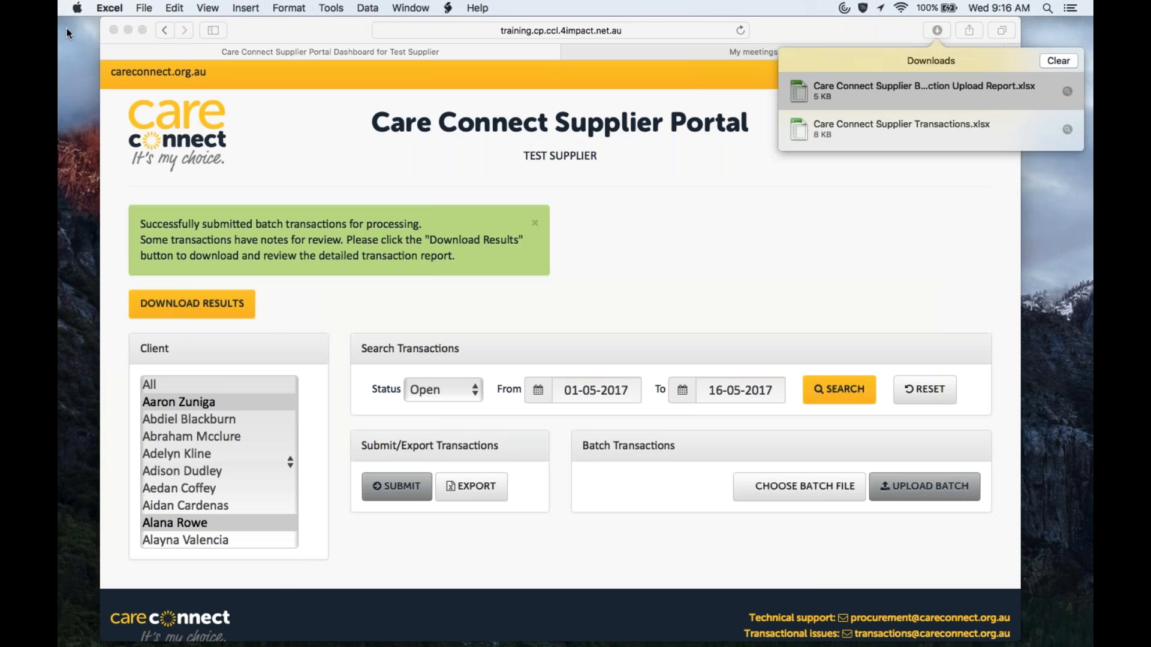
Step: Search the portal's transactions filtered by Status Pending
click(474, 393)
click(441, 427)
click(840, 396)
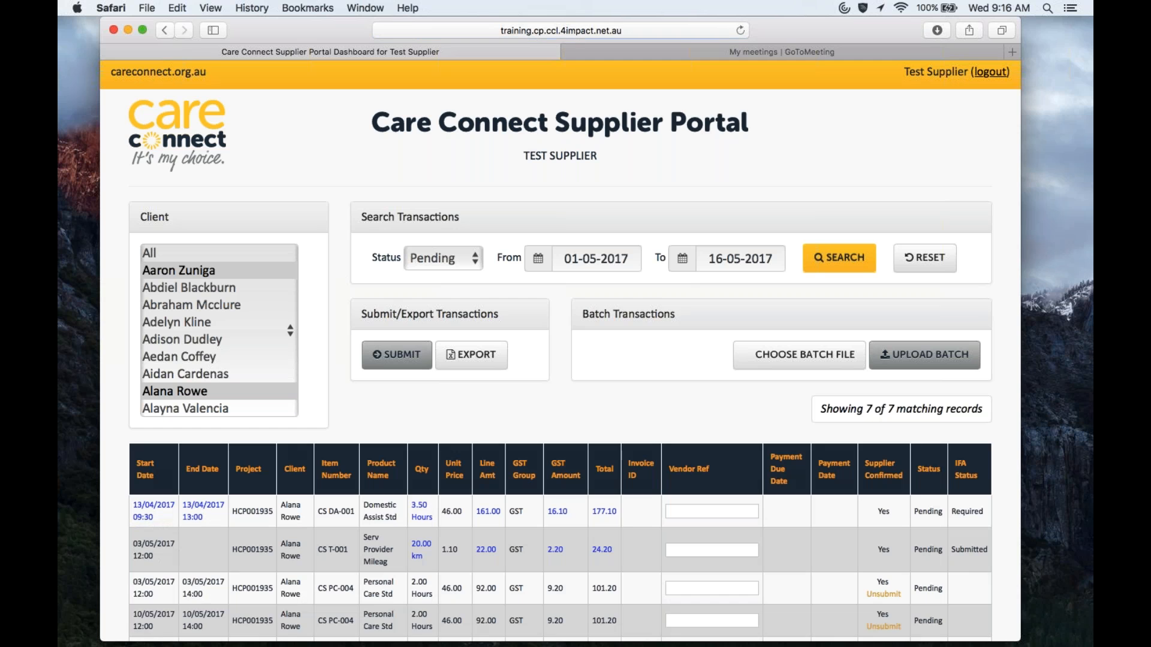
Step: Check the original values behind the edited blue dates and quantity
scroll(560, 359, down, 5)
scroll(554, 349, down, 3)
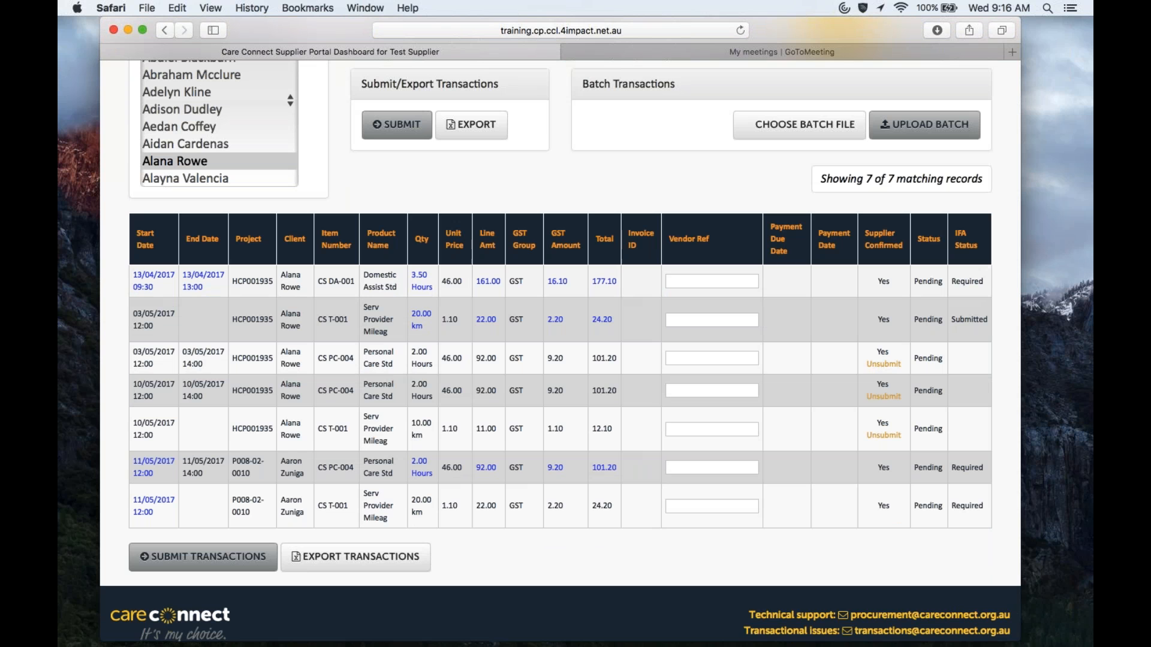
mouse_move(138, 280)
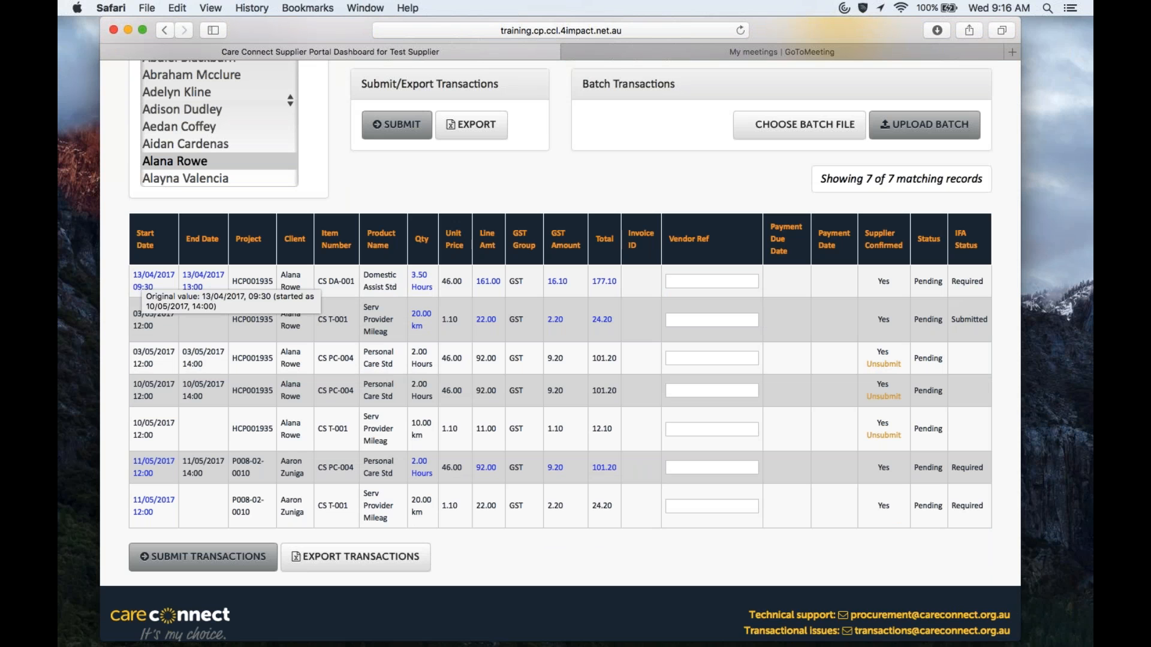
mouse_move(193, 282)
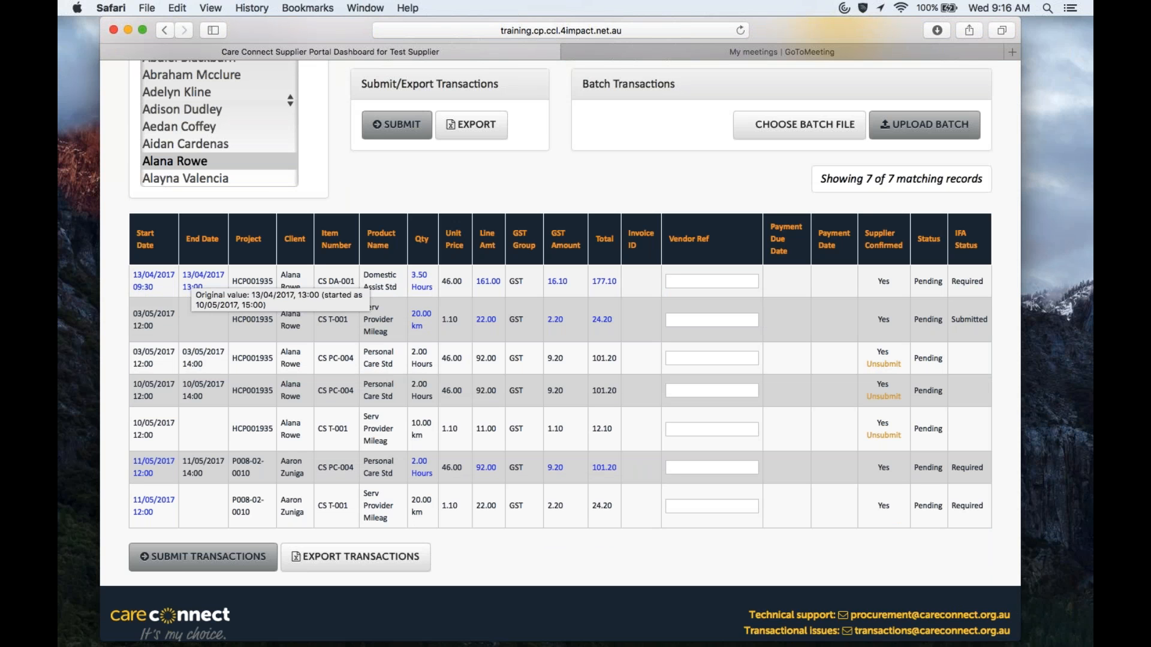
mouse_move(422, 279)
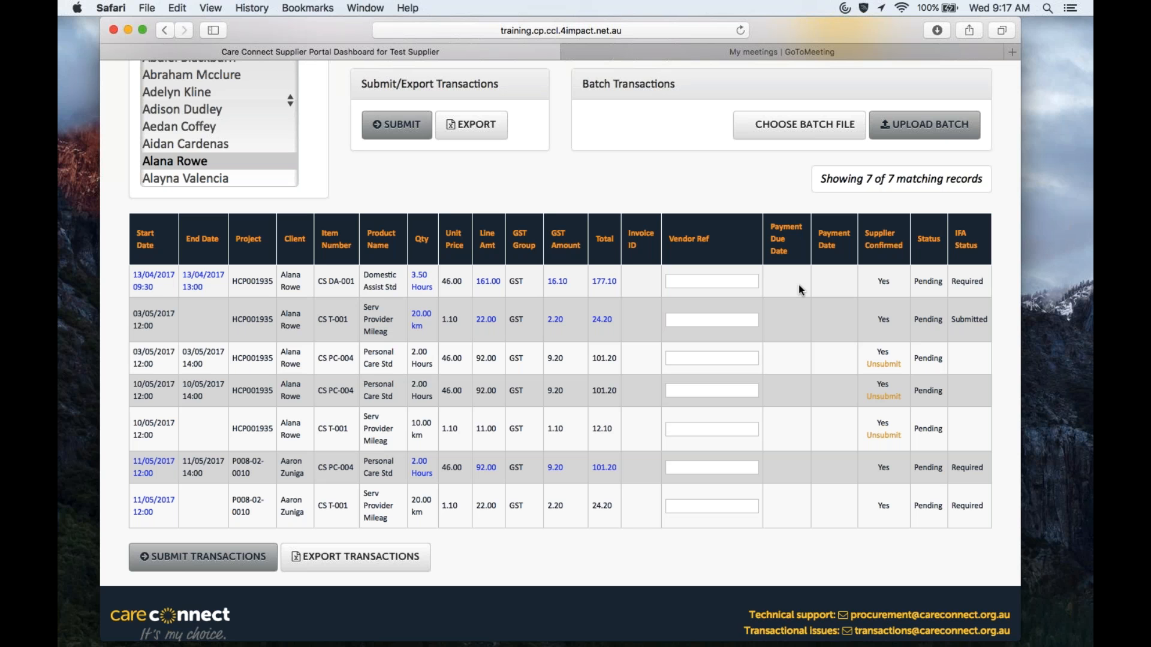
scroll(798, 286, up, 5)
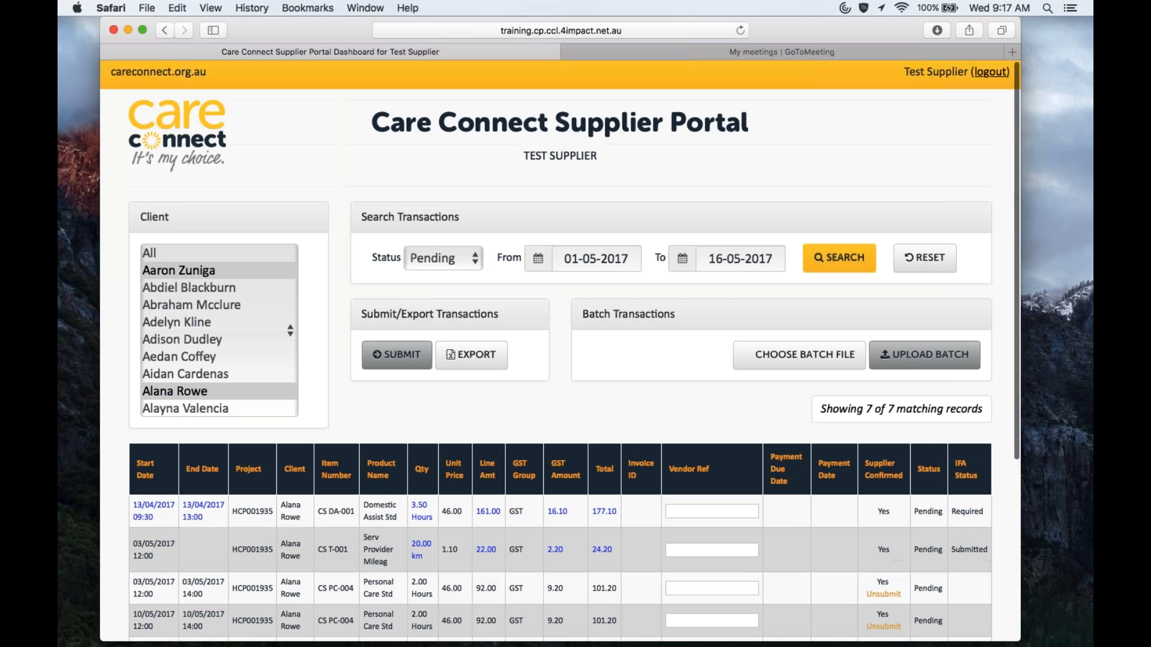